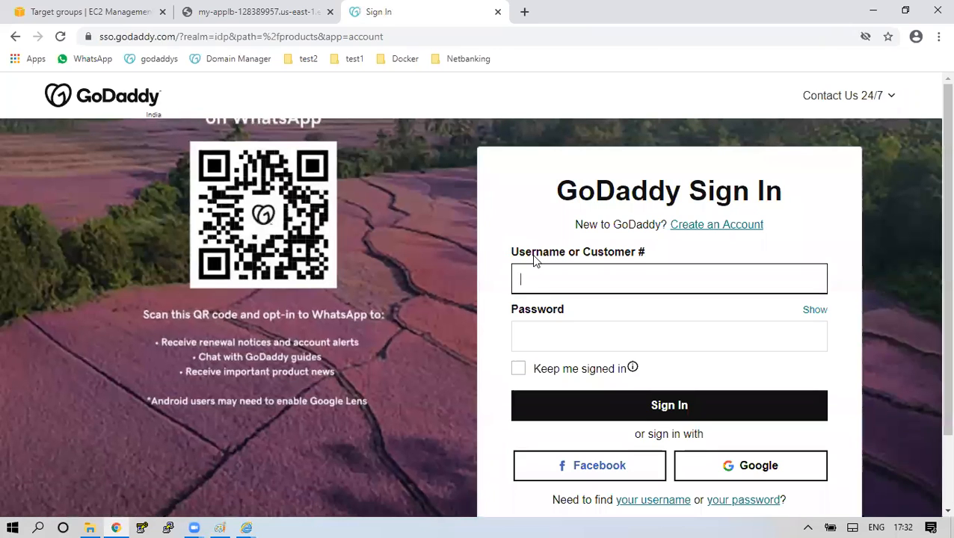
Sign in to GoDaddy with the saved login.
left_click(562, 269)
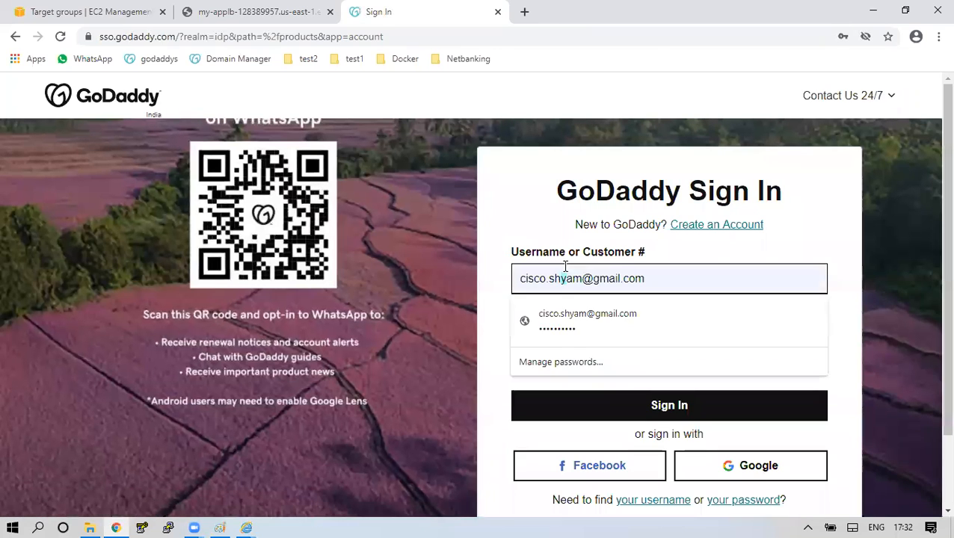
left_click(574, 326)
left_click(585, 278)
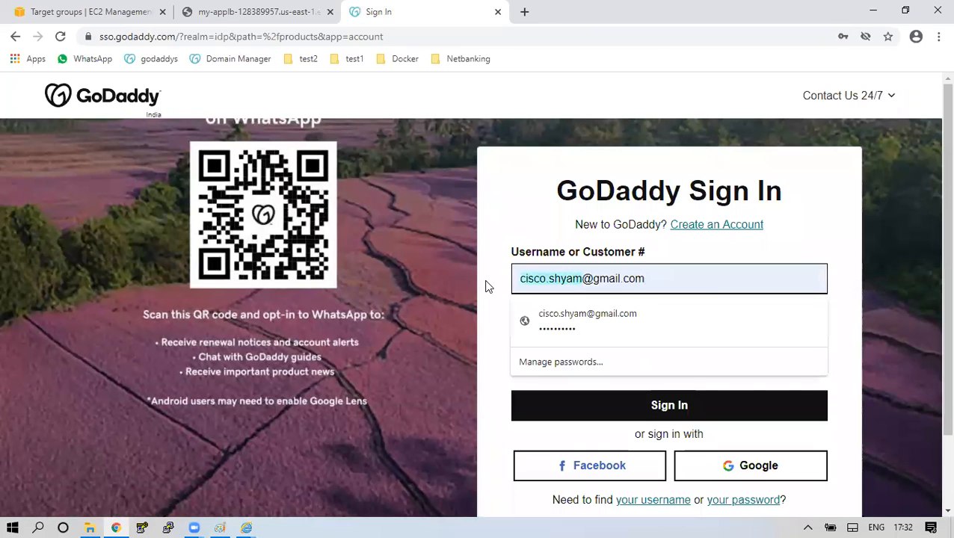
left_click(729, 404)
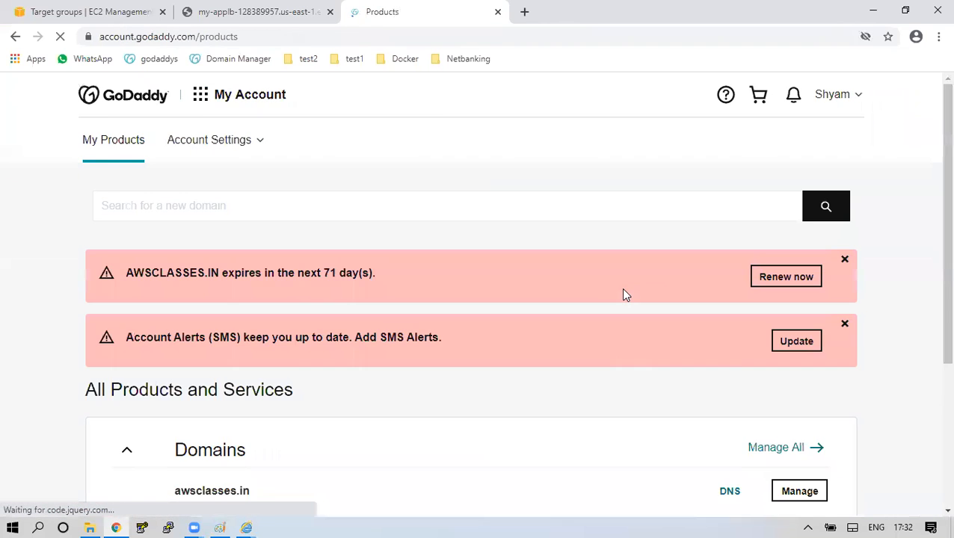
Find awsclasses.in, expiring 12/6/2020, under Domains and open its management page.
scroll(624, 293, "down", 3)
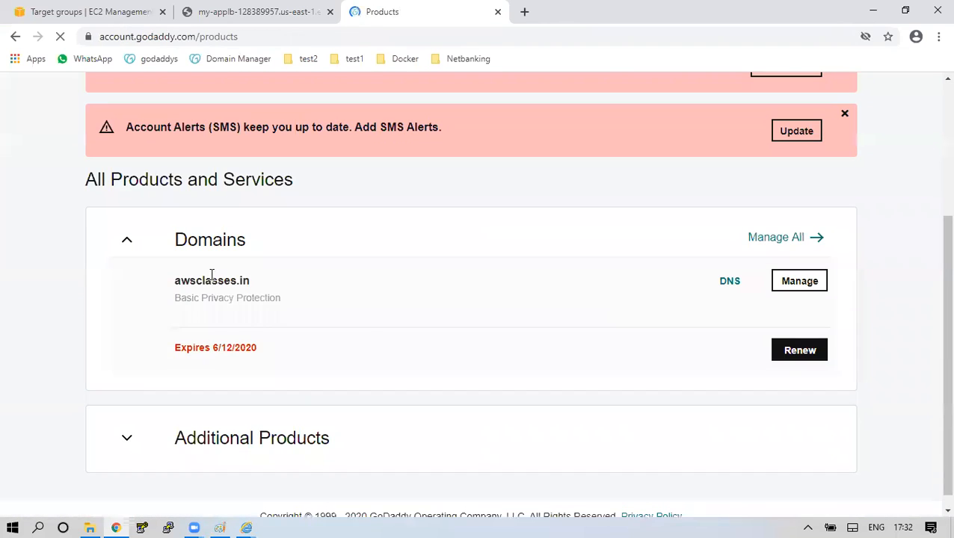
left_click_drag(177, 293, 253, 292)
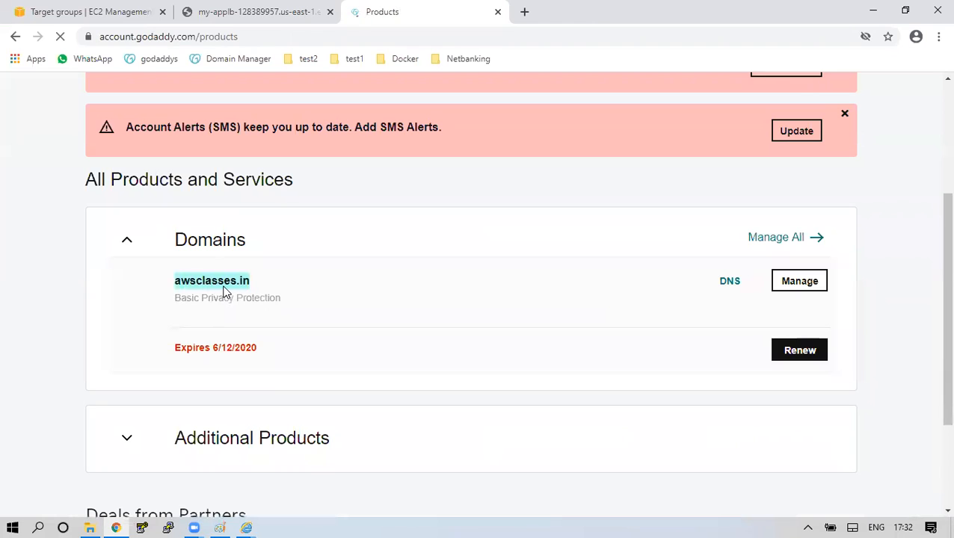
mouse_move(228, 347)
left_mouse_down()
mouse_move(247, 348)
mouse_move(232, 348)
left_mouse_up()
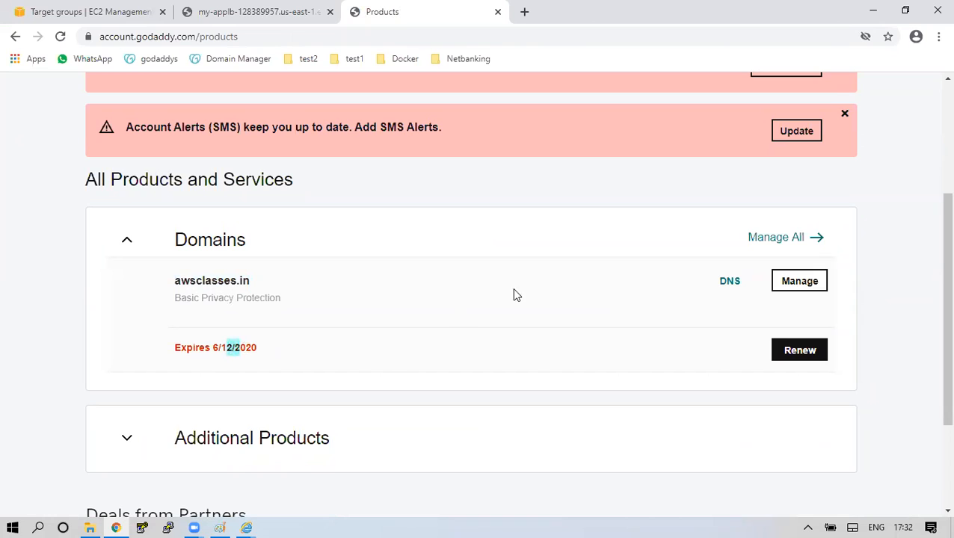
left_click(797, 288)
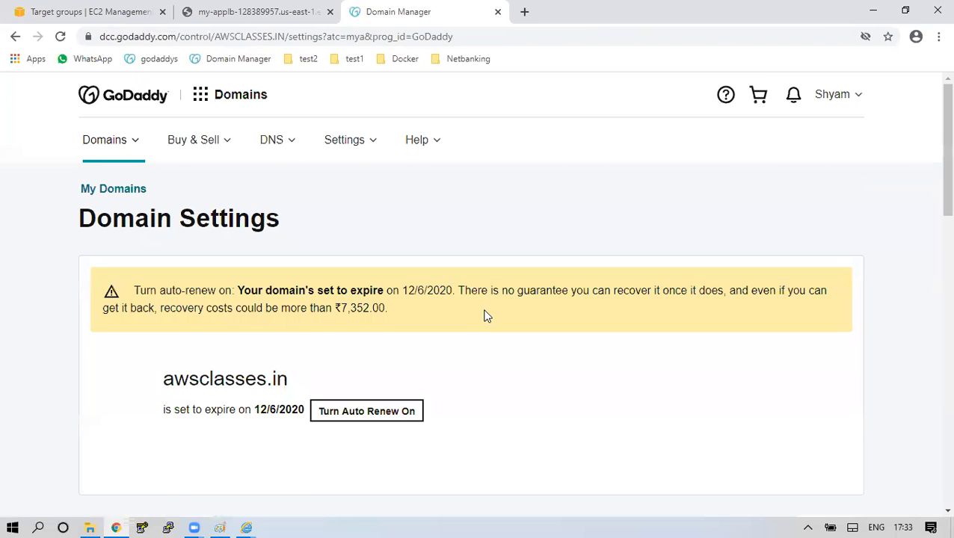
Go to the My Domains list from the GoDaddy apps menu.
scroll(484, 316, "down", 5)
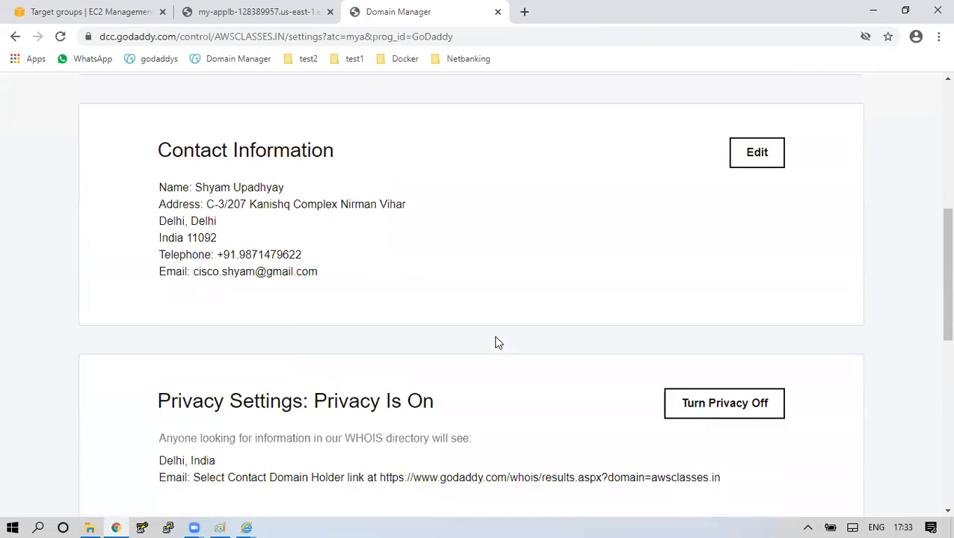
scroll(497, 338, "up", 5)
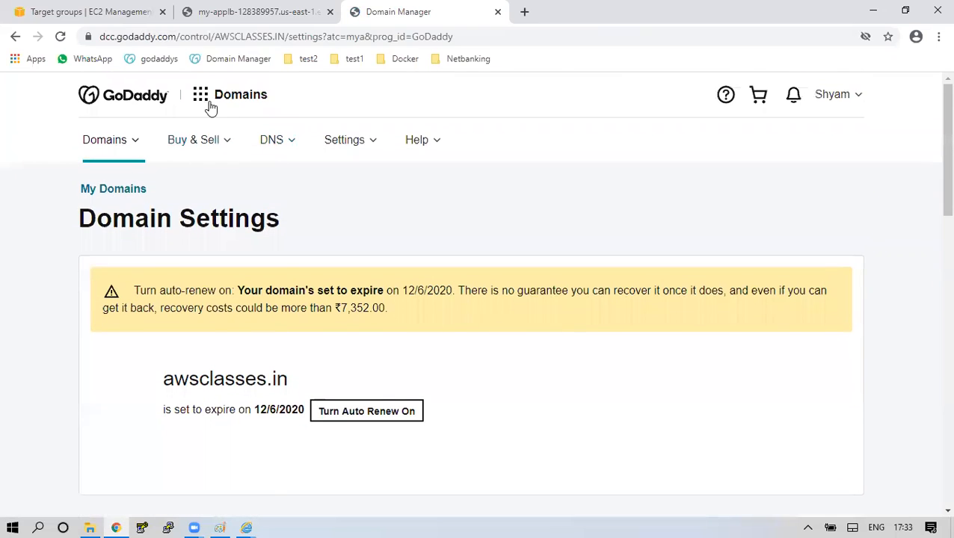
left_click(209, 106)
left_click(158, 245)
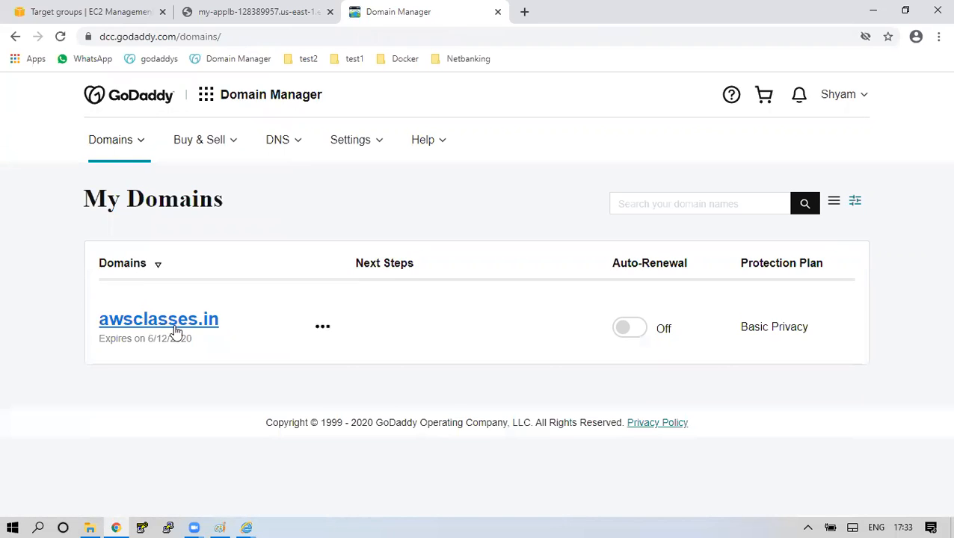
Open Manage DNS for awsclasses.in and start changing its nameservers.
left_click(322, 329)
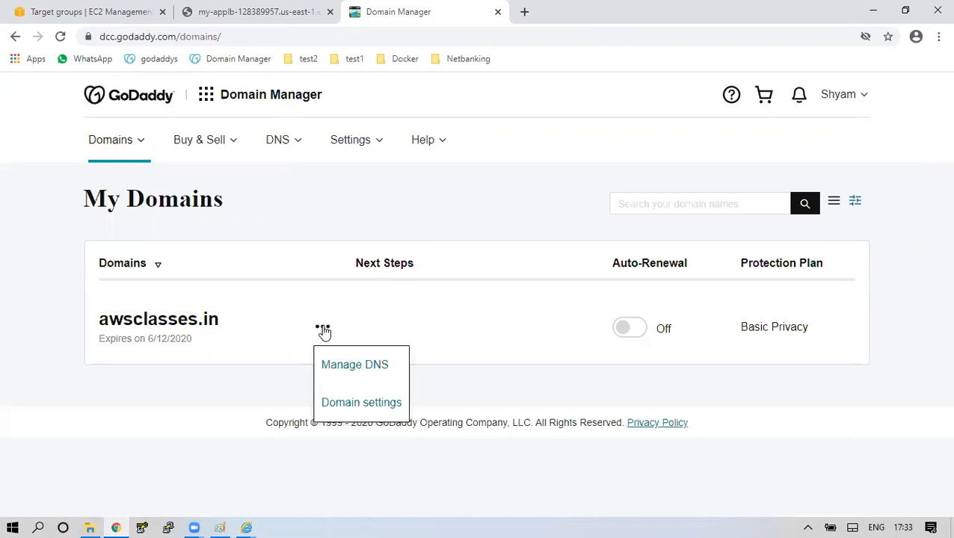
left_click(367, 369)
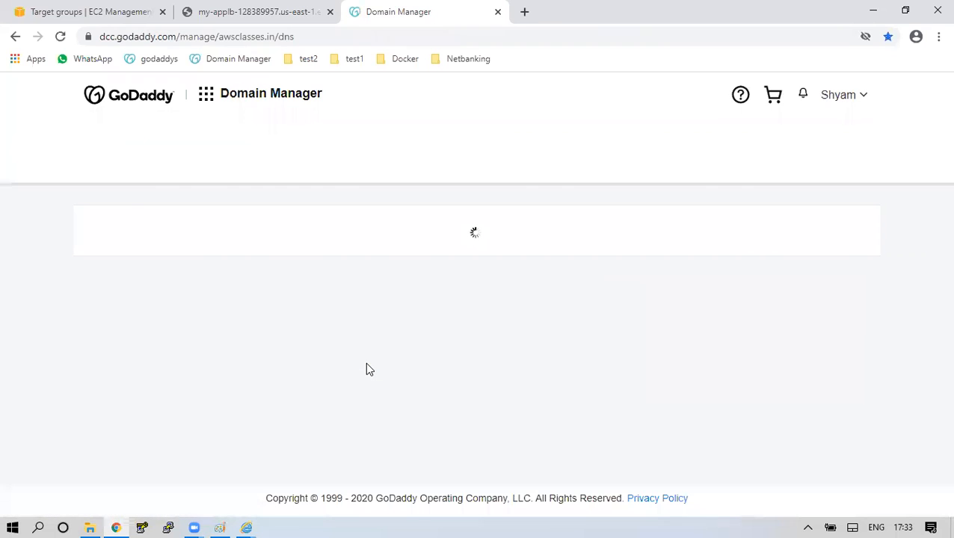
scroll(448, 276, "down", 5)
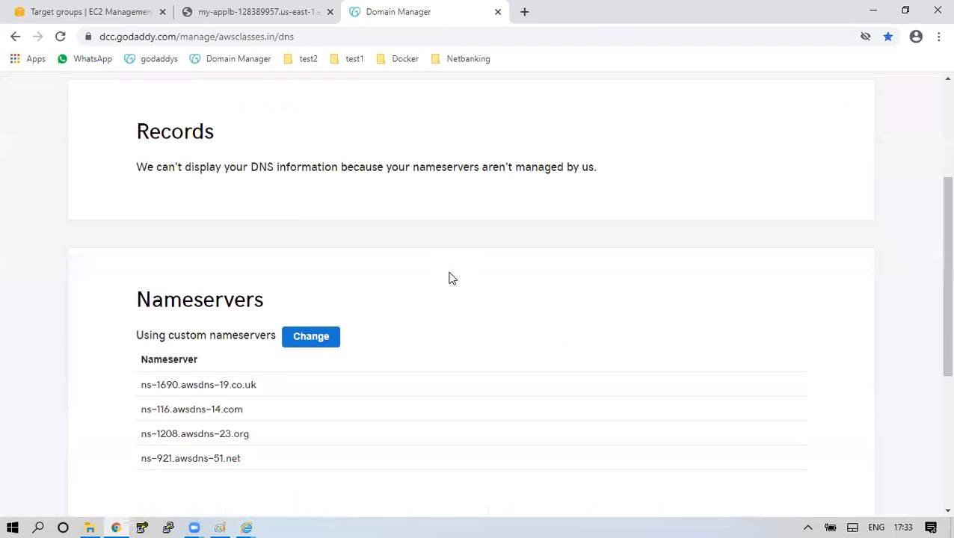
left_click(329, 208)
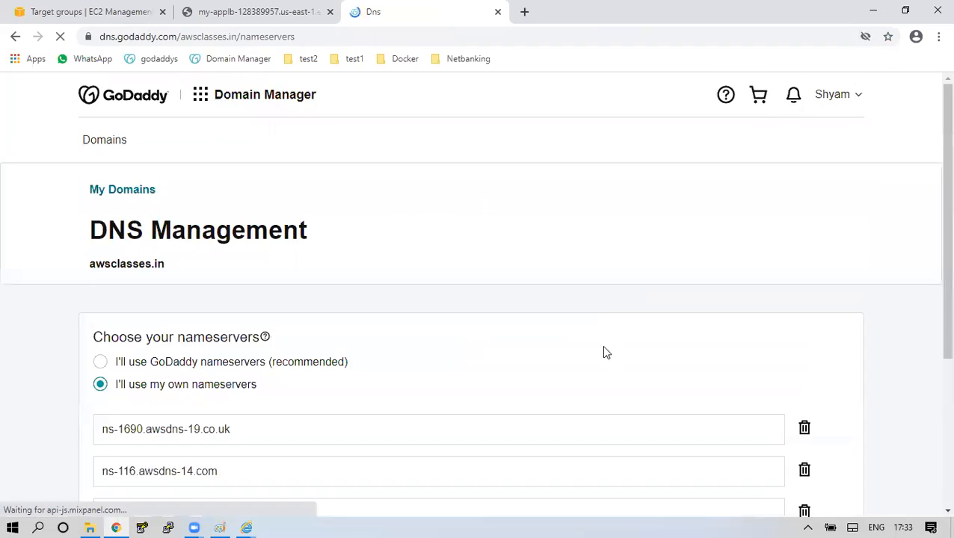
Switch awsclasses.in to GoDaddy nameservers, consent, confirm, and reload the DNS page.
scroll(602, 348, "down", 3)
left_click(152, 128)
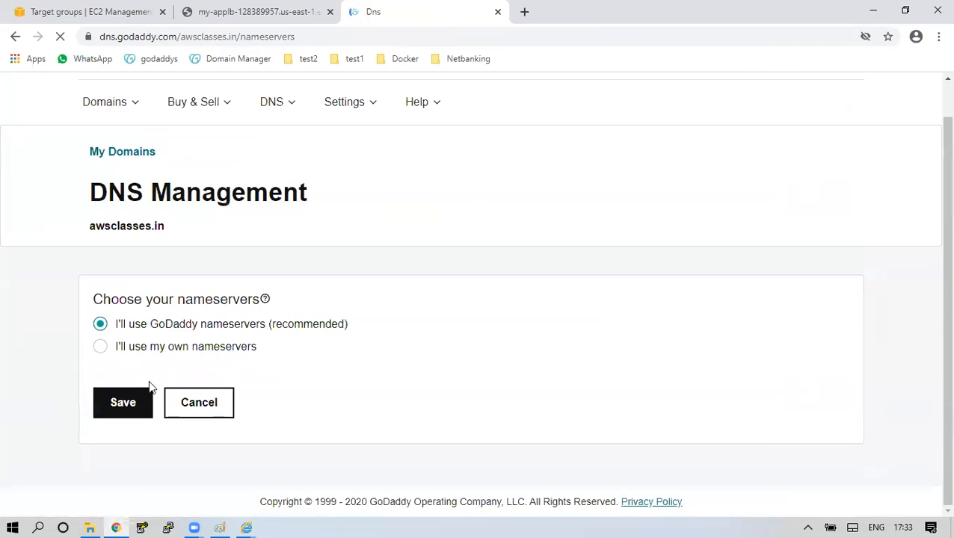
left_click(141, 408)
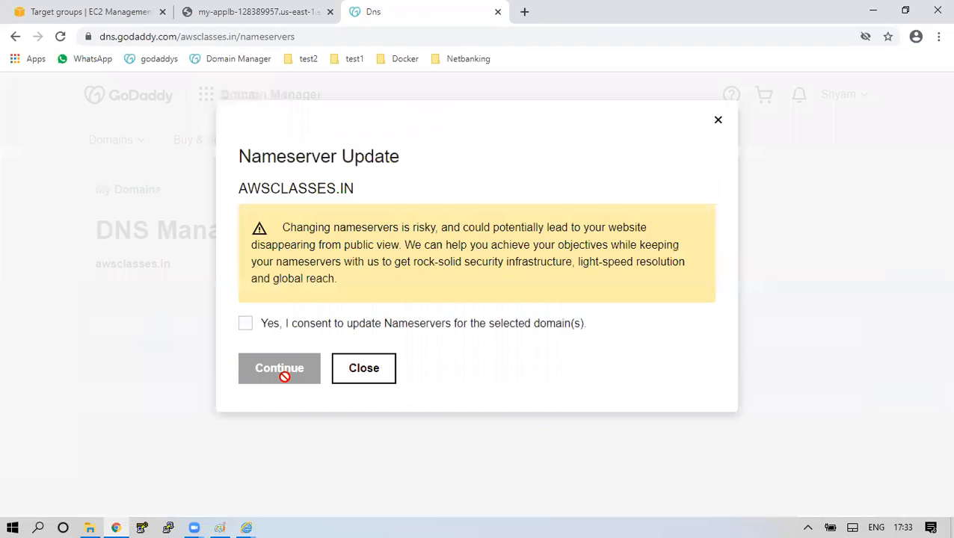
left_click(246, 323)
left_click(281, 365)
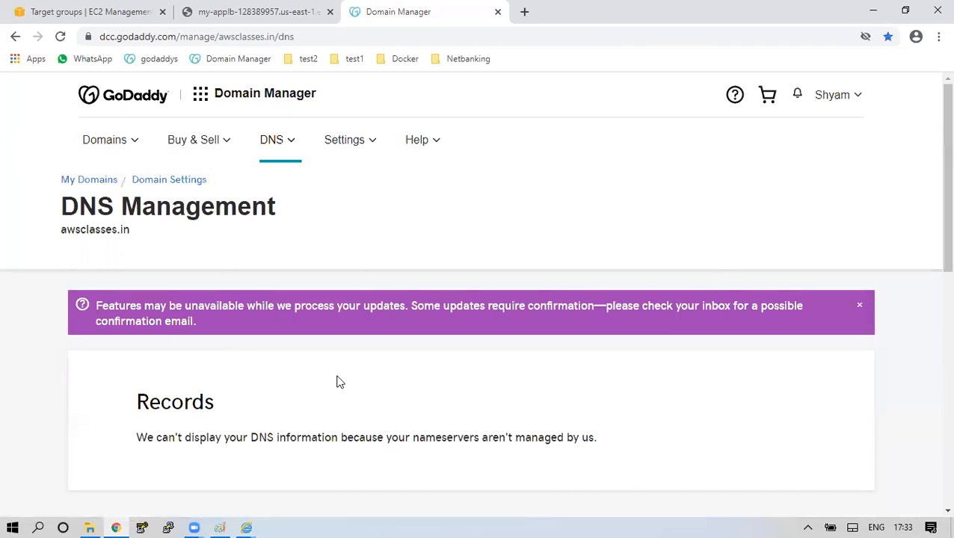
scroll(356, 273, "down", 2)
left_click(60, 36)
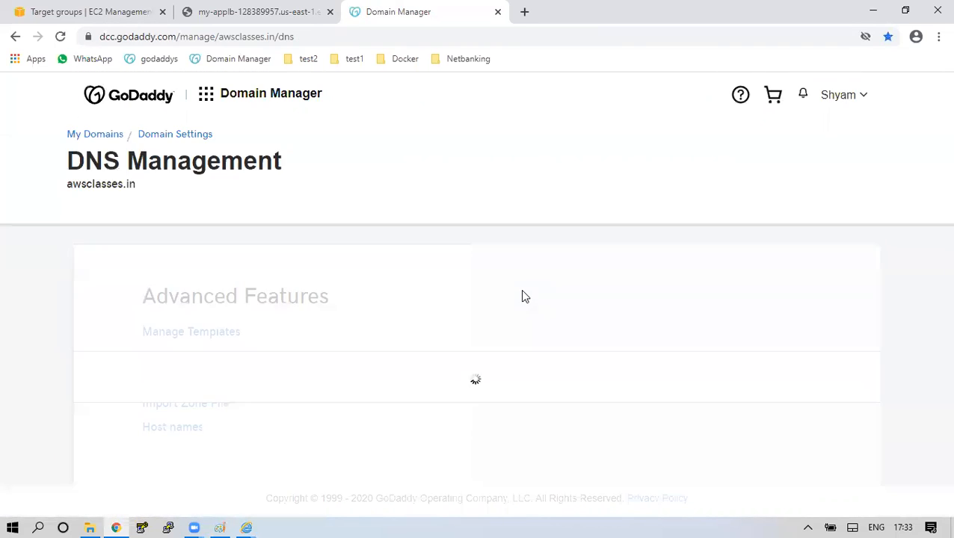
Review the ns43/ns44 nameservers and the Records table for awsclasses.in.
scroll(525, 299, "down", 4)
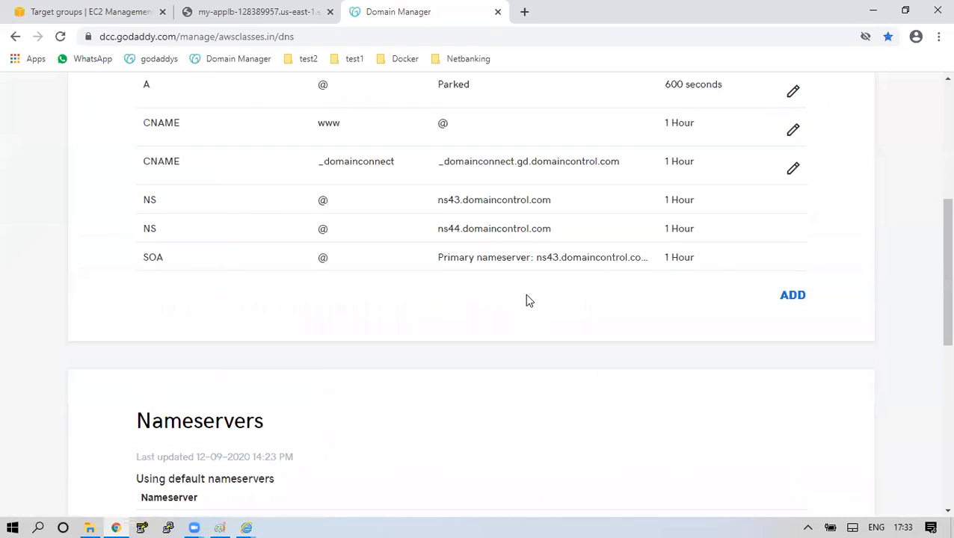
scroll(377, 320, "up", 2)
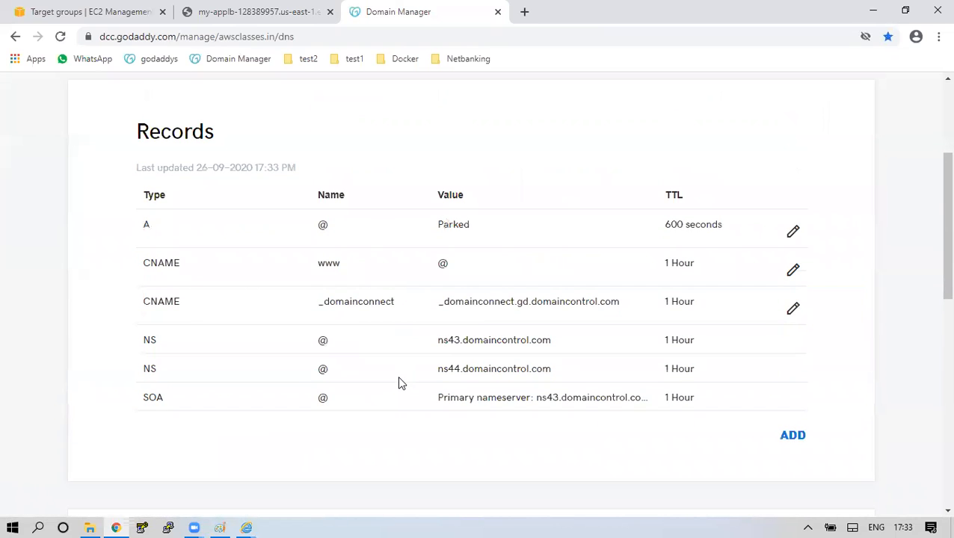
scroll(398, 396, "down", 5)
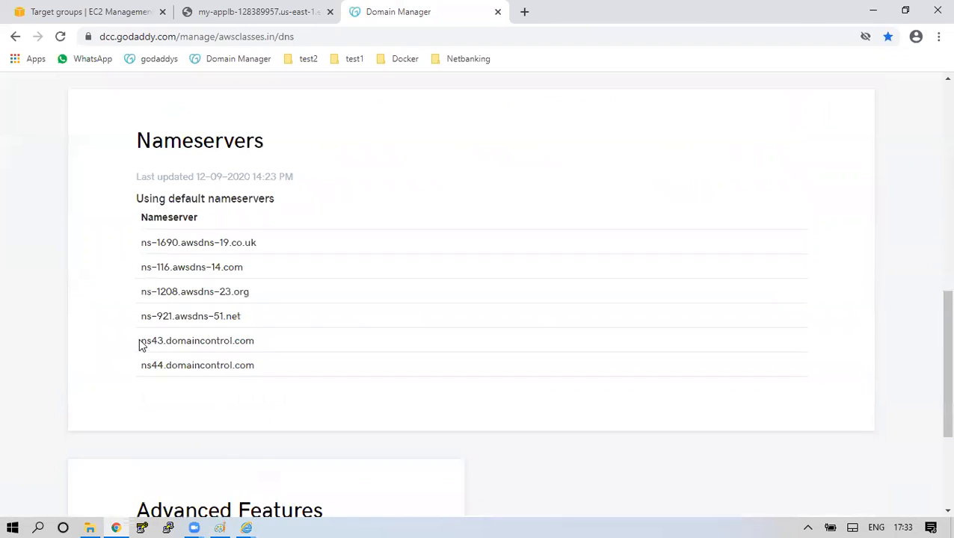
left_click_drag(140, 340, 231, 369)
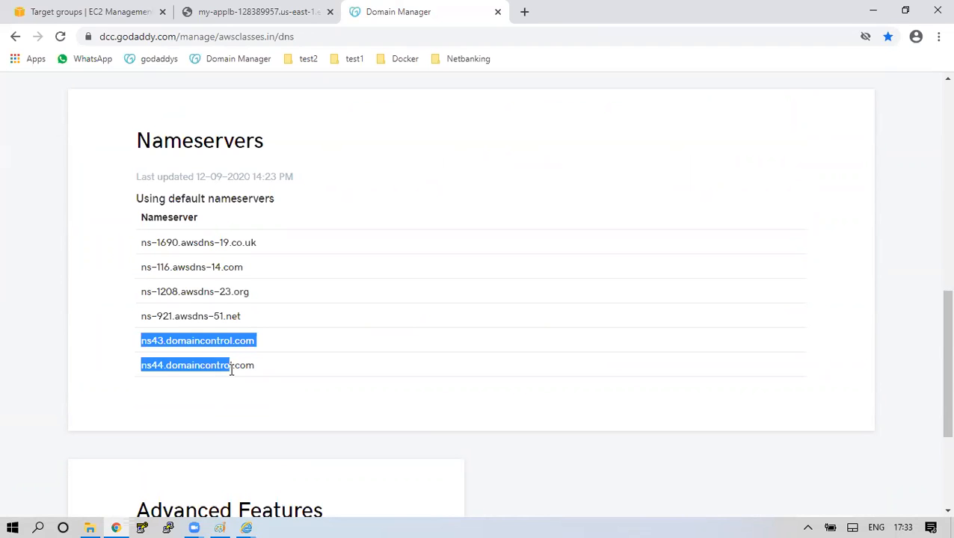
scroll(231, 369, "up", 6)
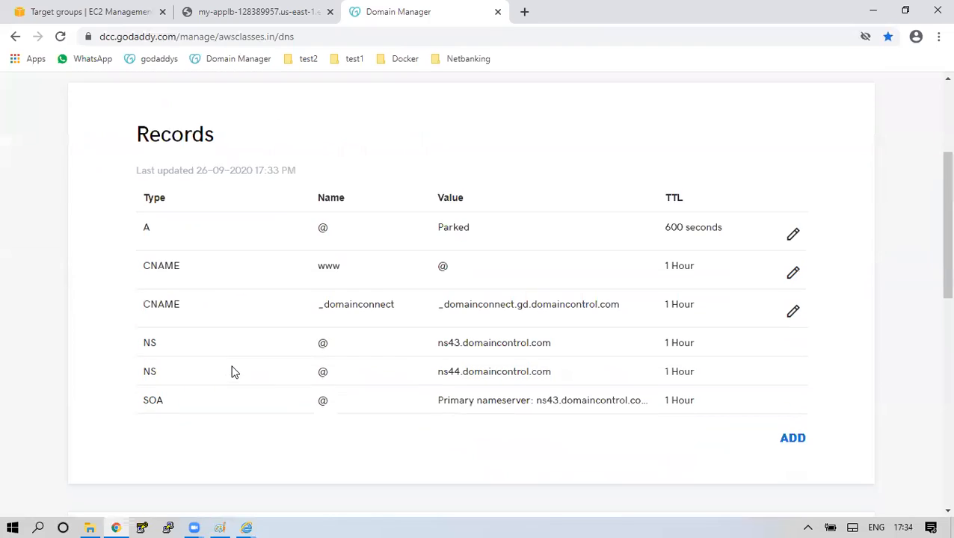
left_click_drag(147, 132, 587, 439)
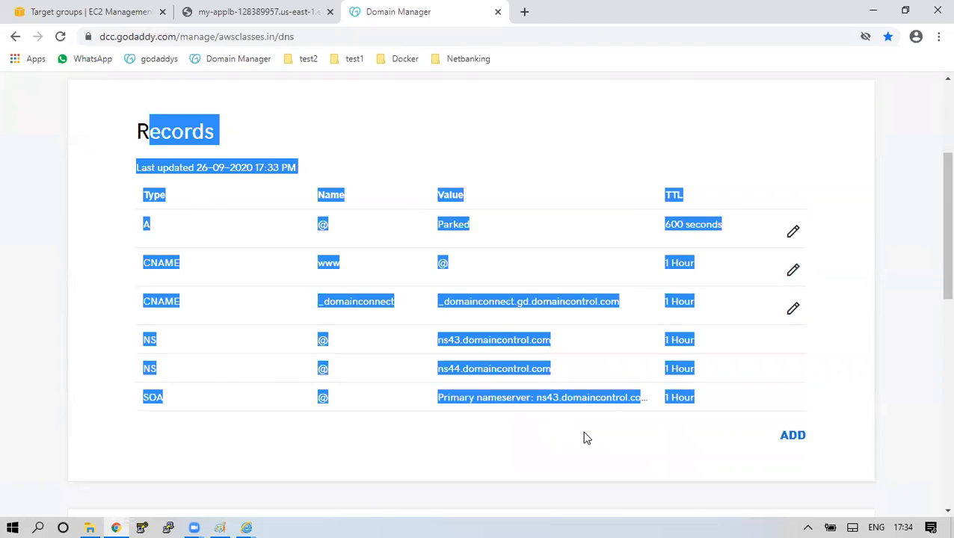
Recheck the two domaincontrol.com nameservers, then return to the AWS target group tab.
scroll(584, 438, "up", 3)
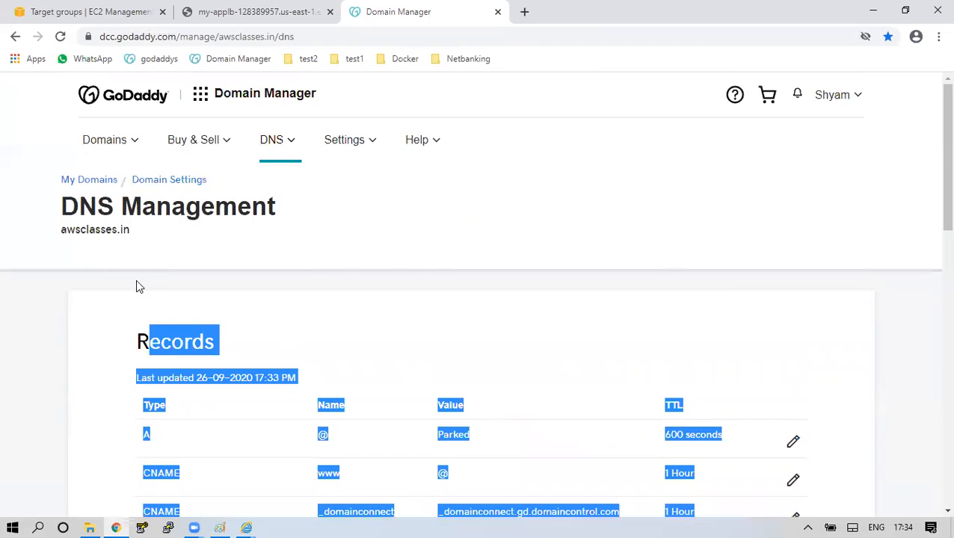
left_click_drag(69, 235, 310, 391)
scroll(223, 326, "down", 3)
scroll(309, 390, "down", 6)
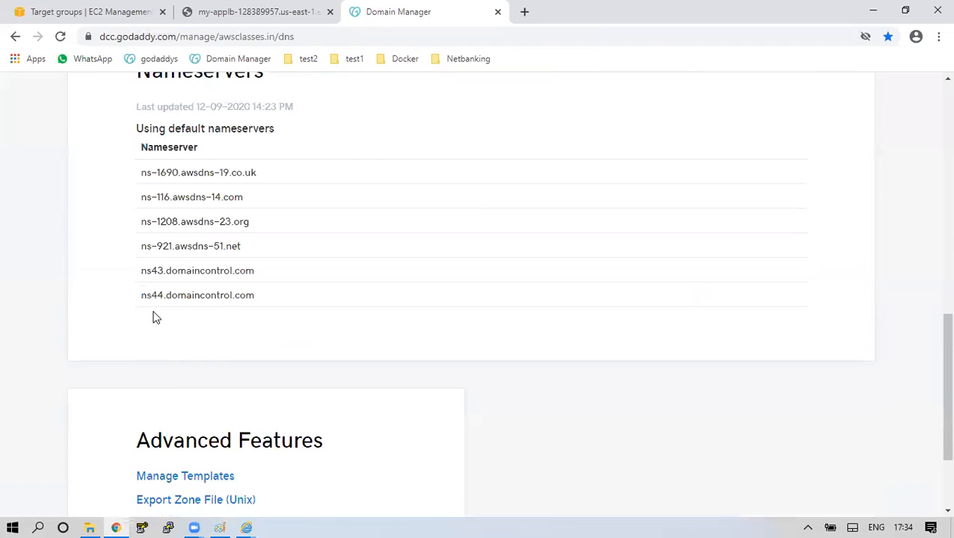
left_click_drag(148, 270, 251, 297)
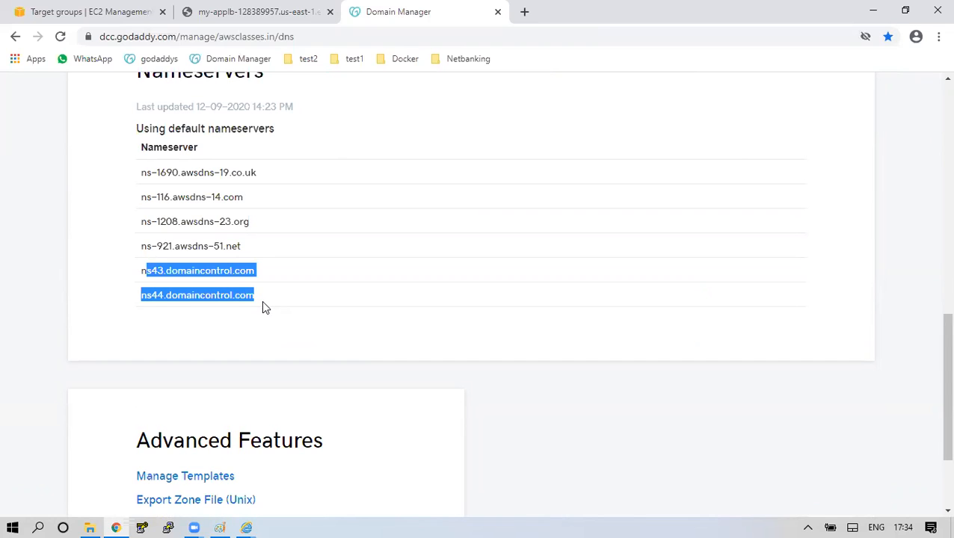
left_click(133, 9)
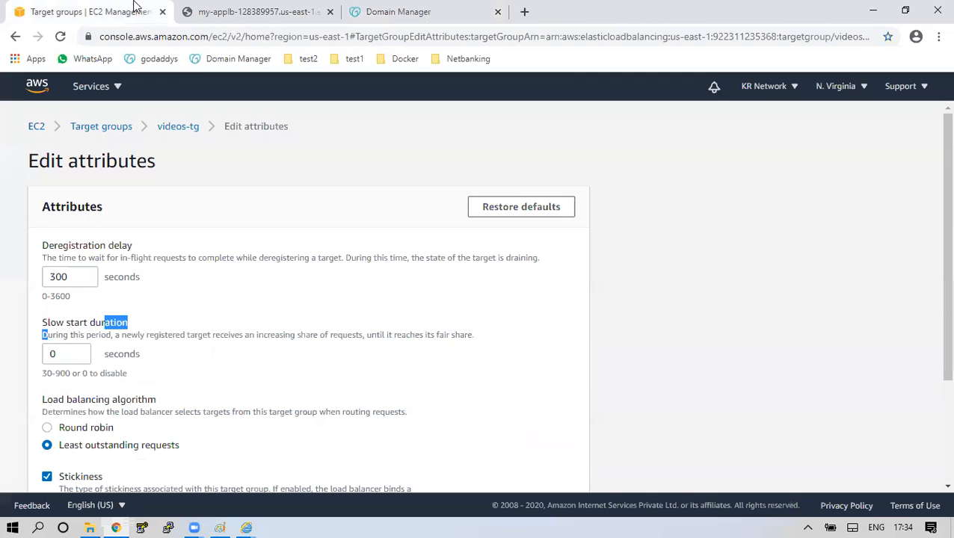
Search Services for 'cer' and open AWS Certificate Manager.
left_click(94, 87)
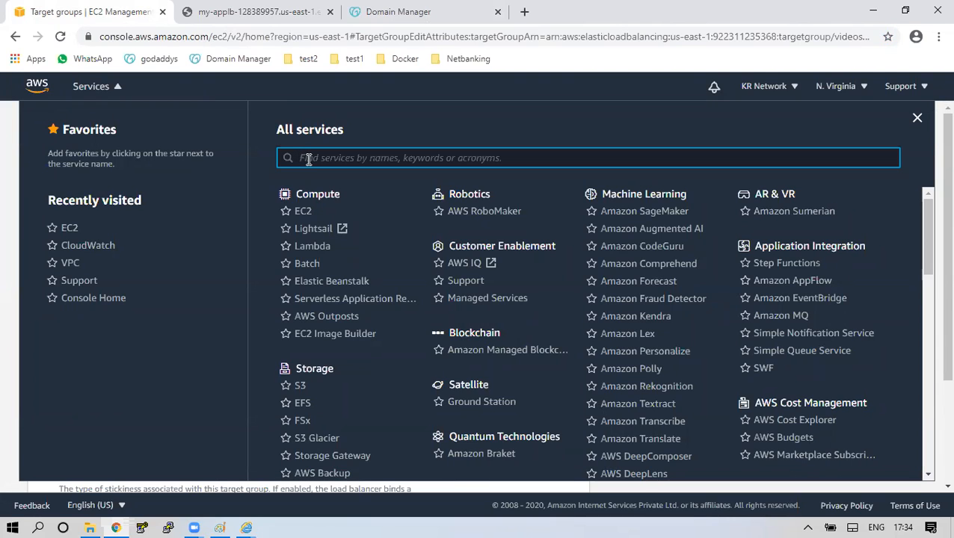
type("cer")
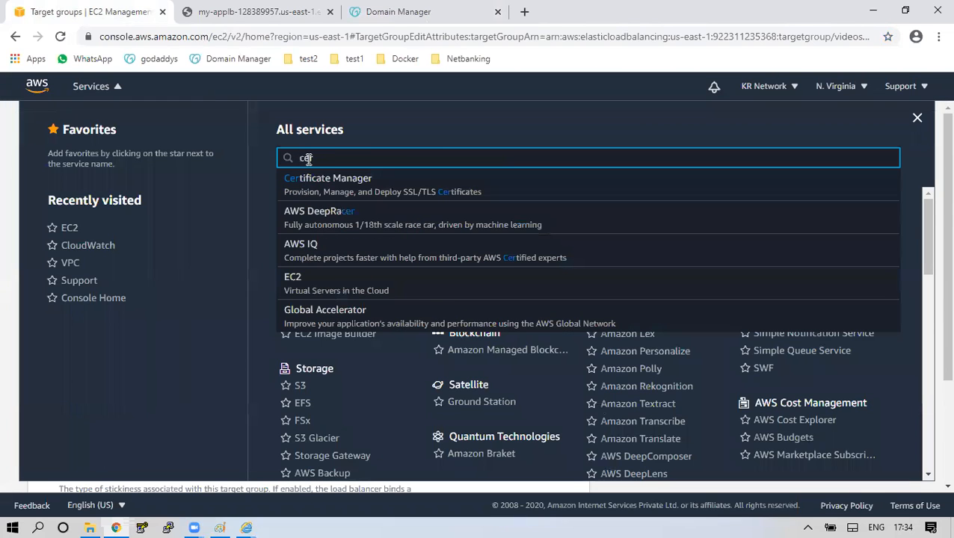
left_click(353, 187)
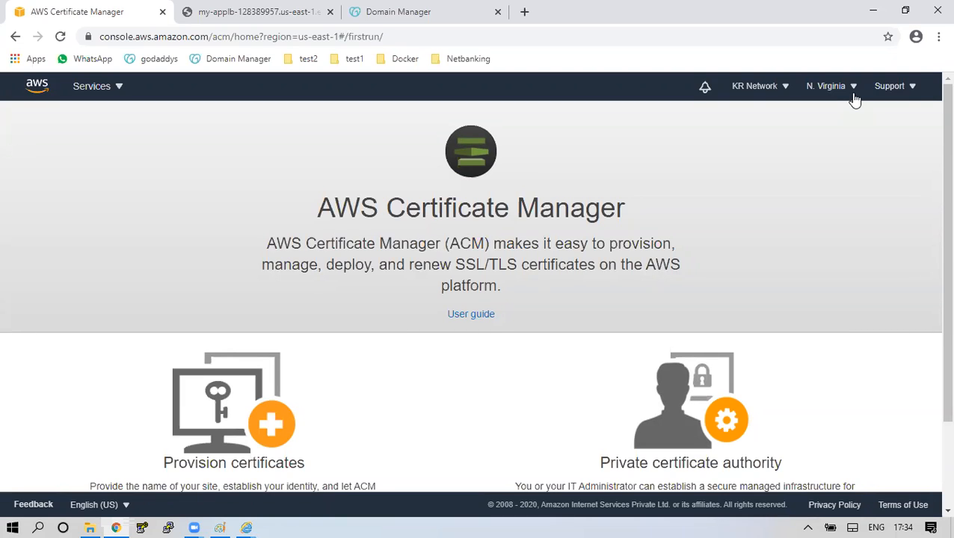
Start provisioning a certificate and choose to request a public certificate.
scroll(755, 193, "down", 3)
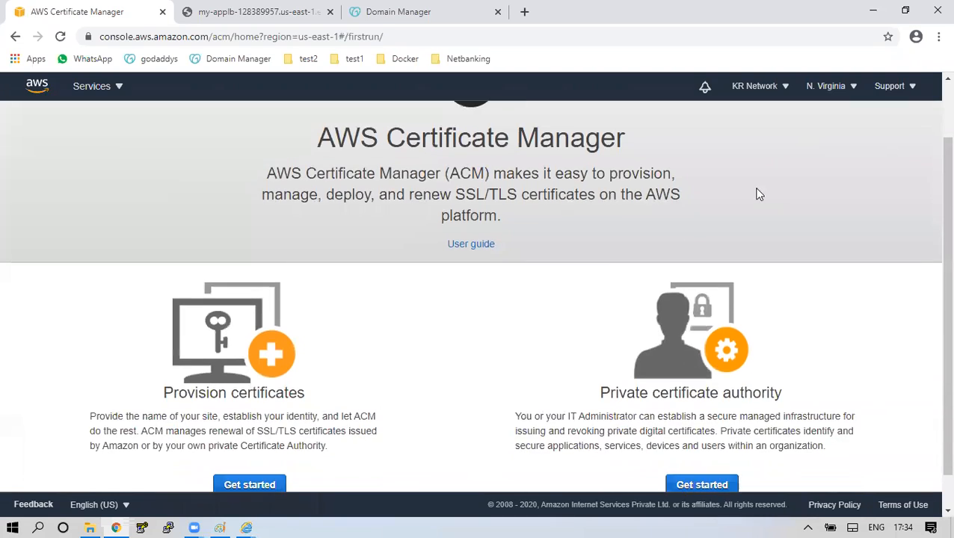
left_click(228, 451)
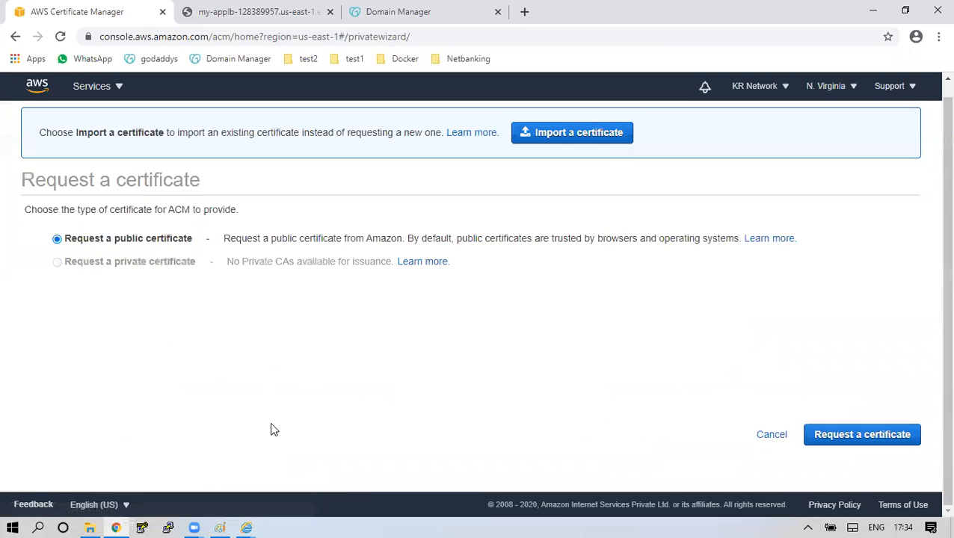
left_click_drag(94, 239, 170, 240)
scroll(224, 310, "up", 1)
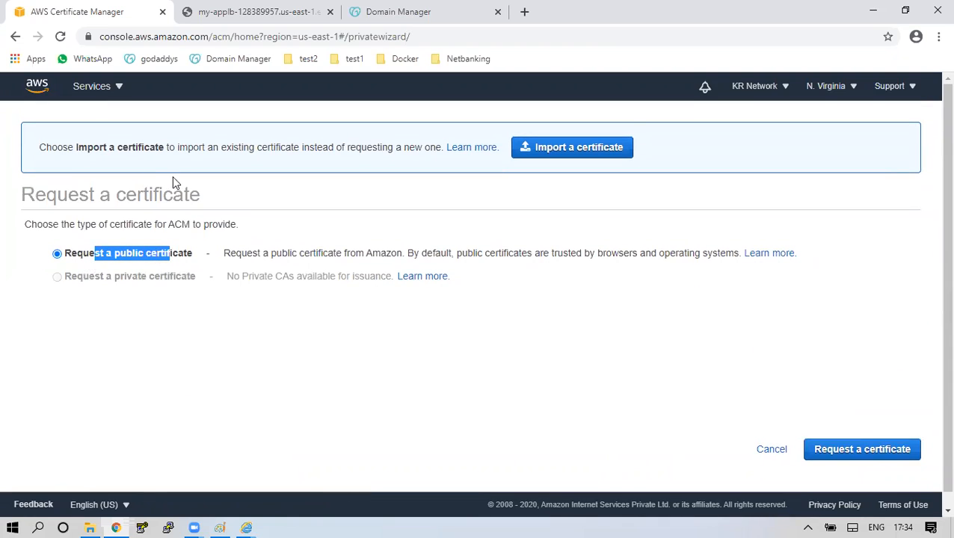
left_click_drag(93, 149, 174, 150)
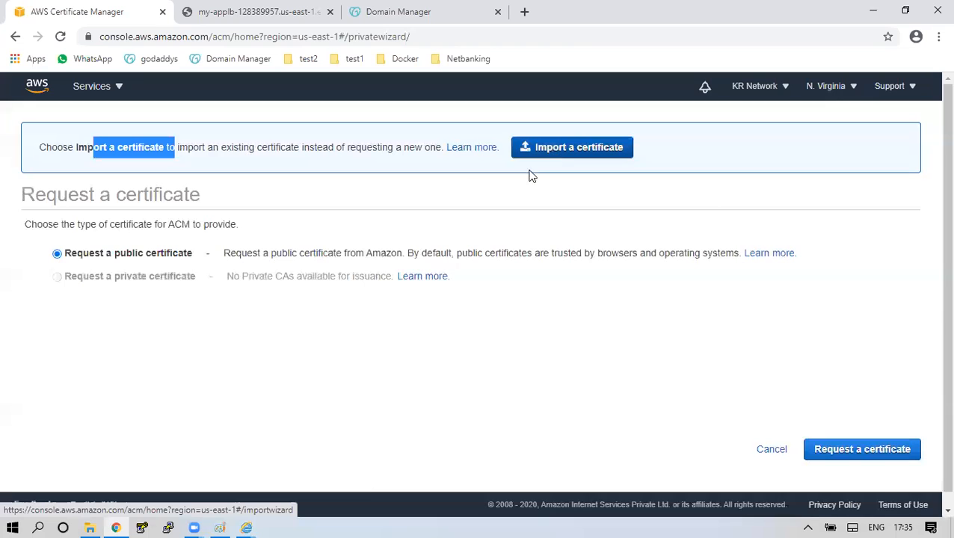
left_click(128, 254)
left_click_drag(106, 254, 193, 255)
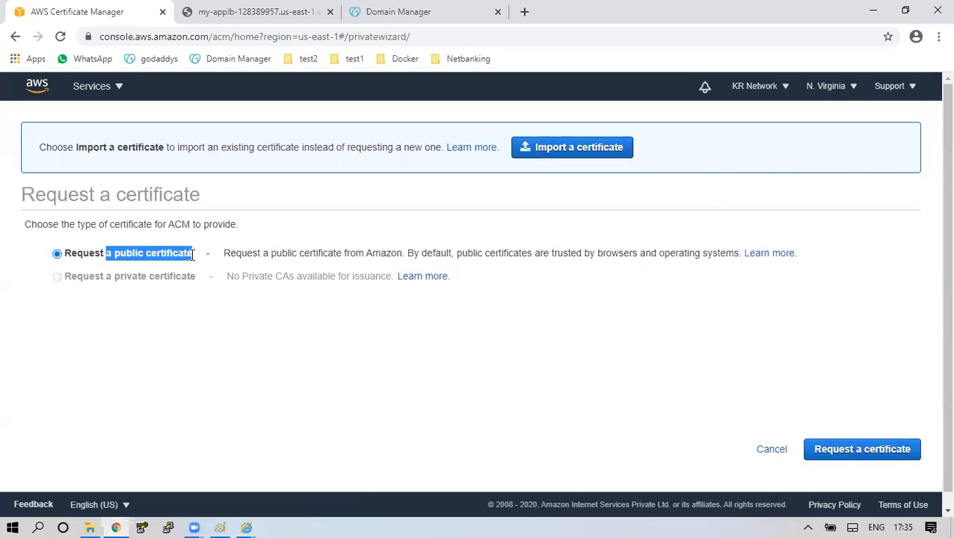
left_click(856, 451)
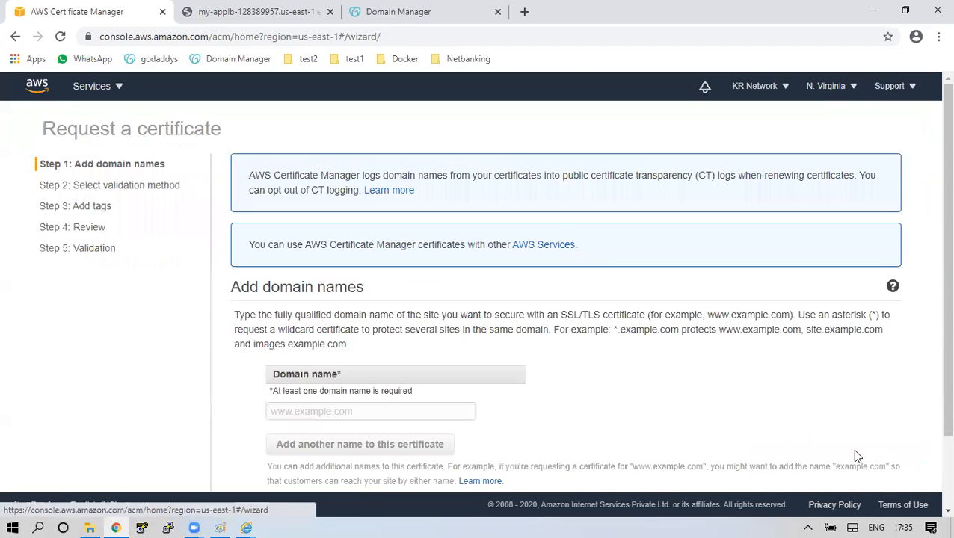
Enter domain names awsclasses.in and *.awsclasses.in, then proceed to validation.
scroll(612, 357, "down", 2)
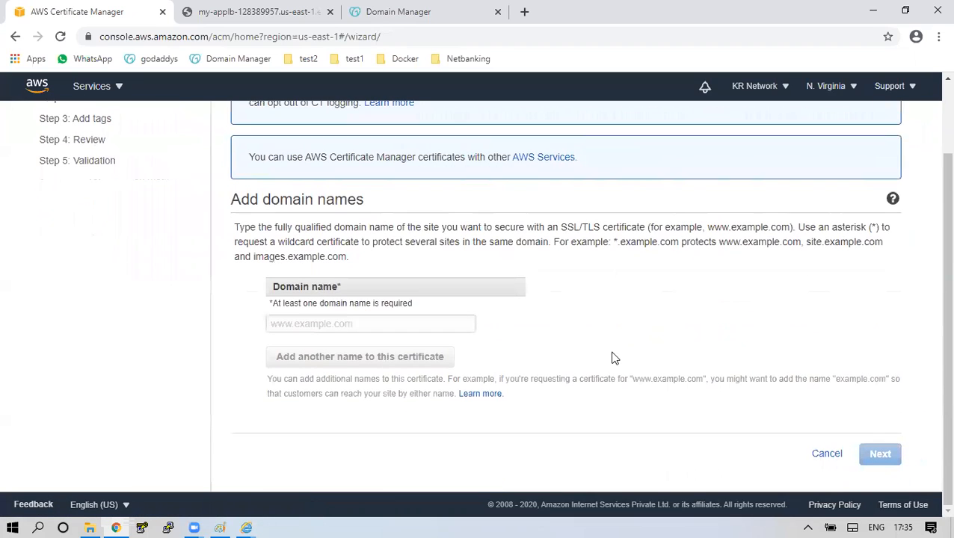
left_click_drag(286, 286, 383, 293)
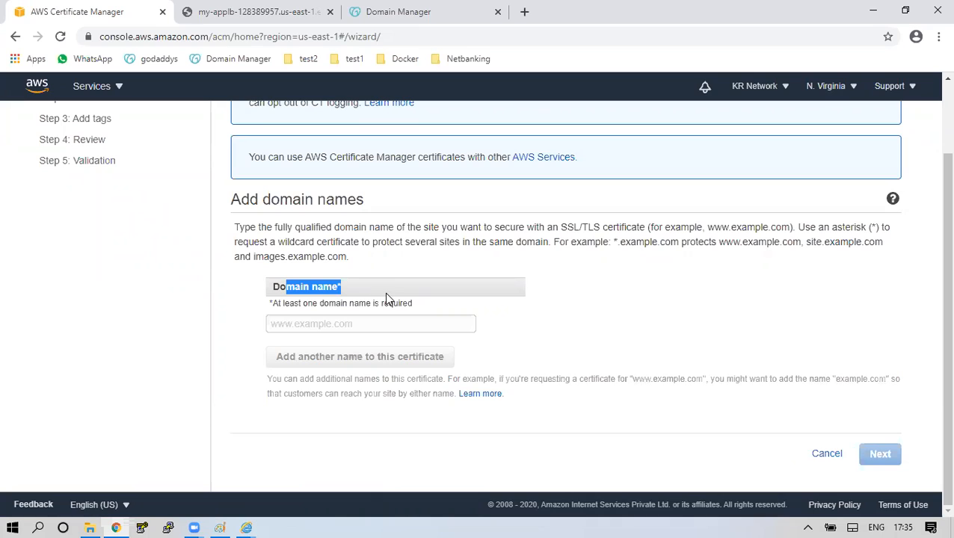
left_click(360, 326)
type("aw")
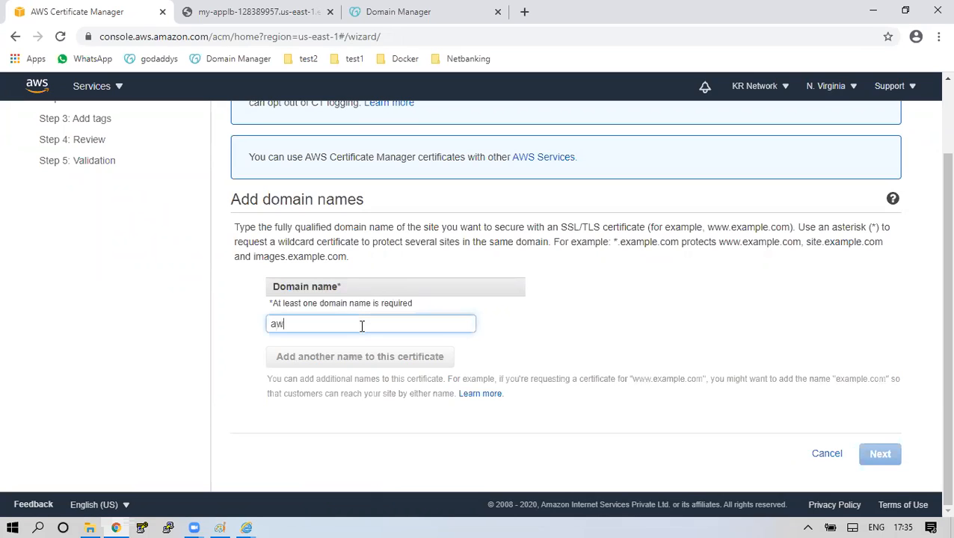
type("sclasses.in")
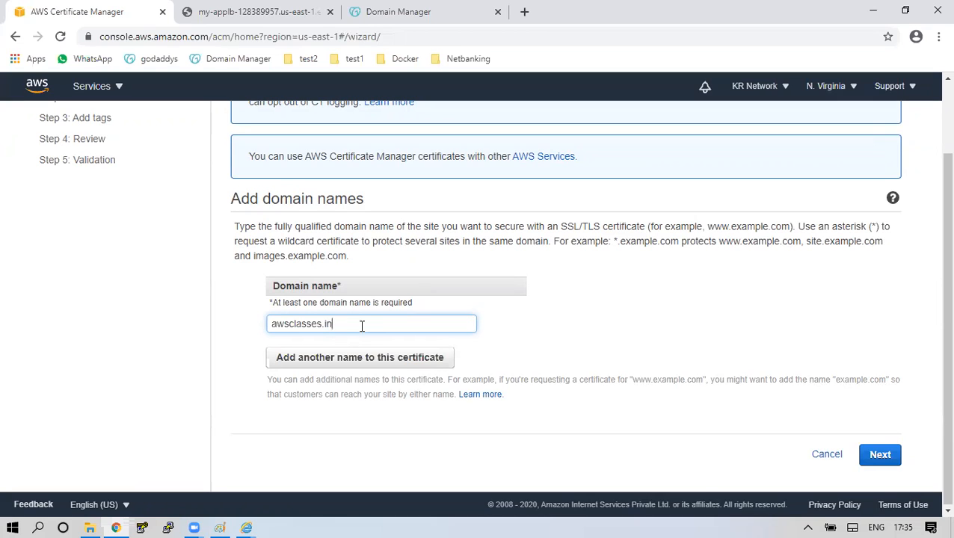
left_click(371, 359)
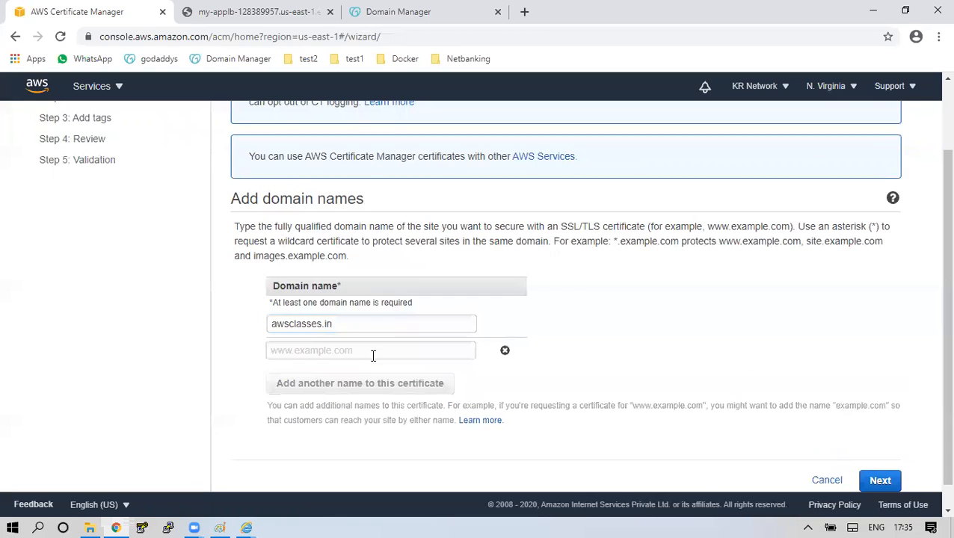
left_click_drag(336, 323, 269, 323)
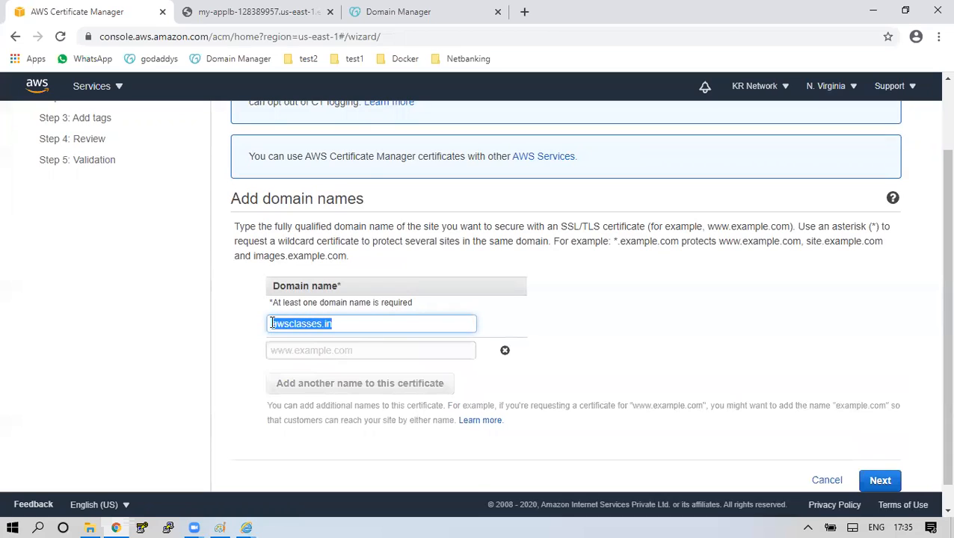
left_click(283, 350)
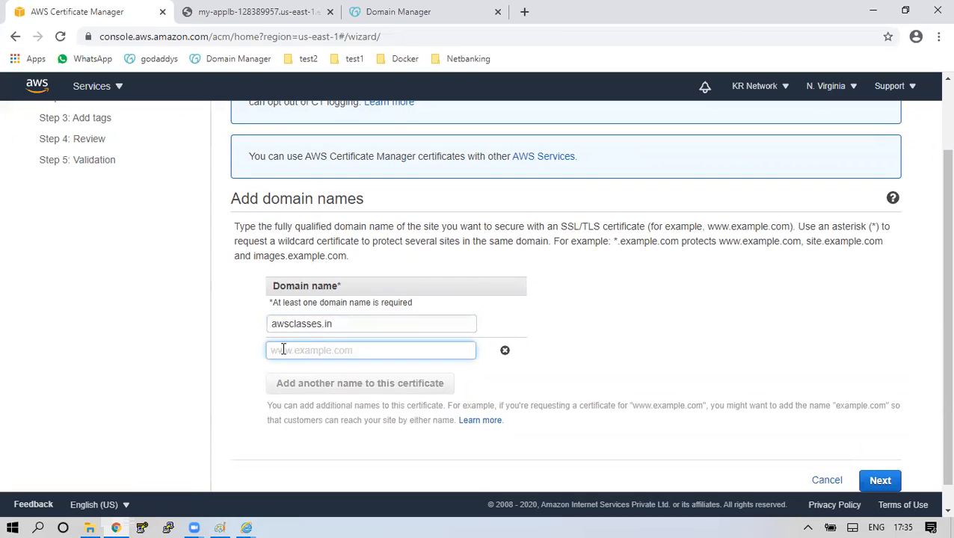
type("*.aws")
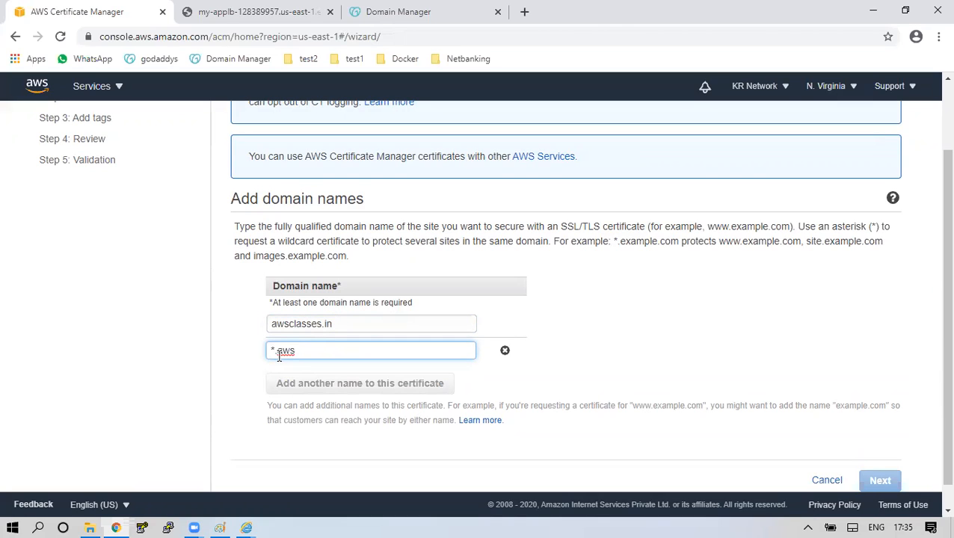
type("classes.in")
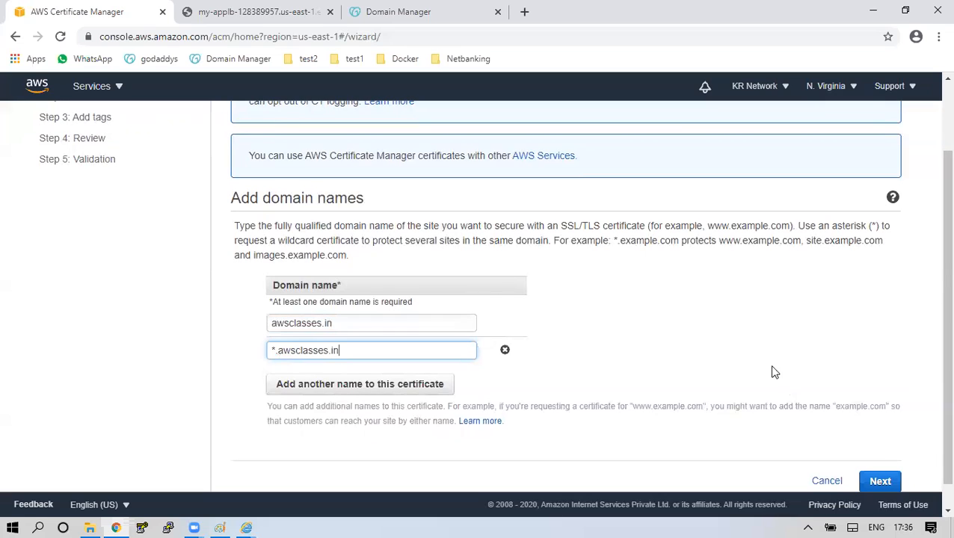
left_click(880, 482)
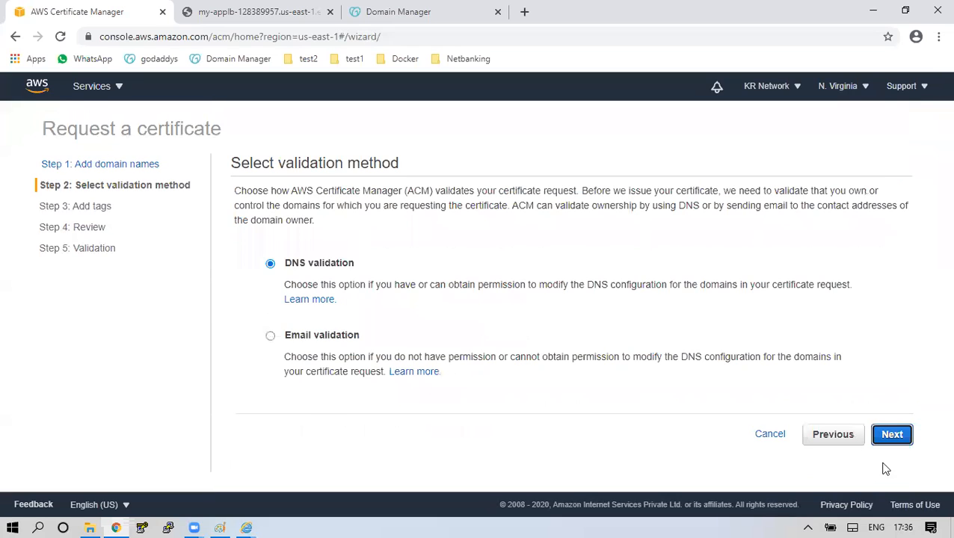
Compare the DNS and Email validation options, then bring up the Paint notes.
left_click_drag(240, 164, 391, 167)
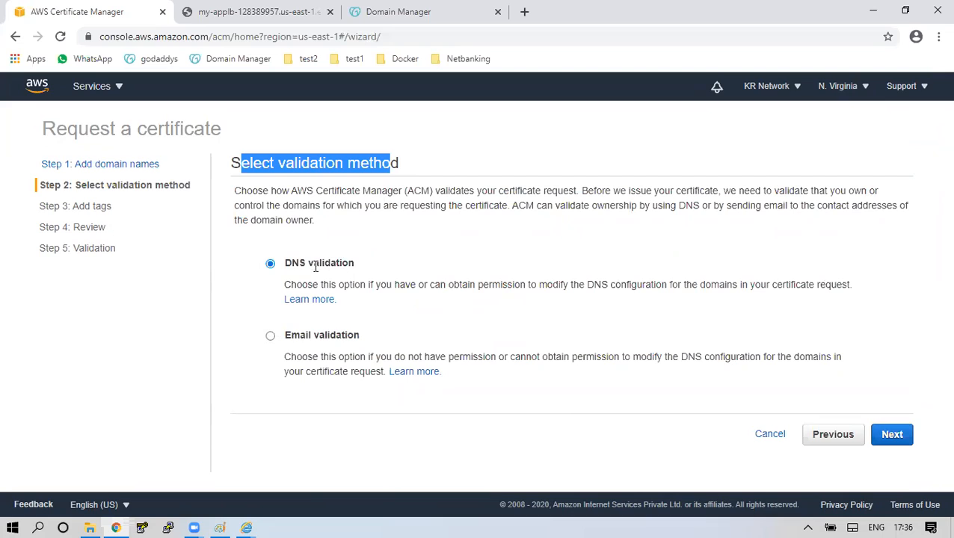
left_click_drag(299, 263, 357, 271)
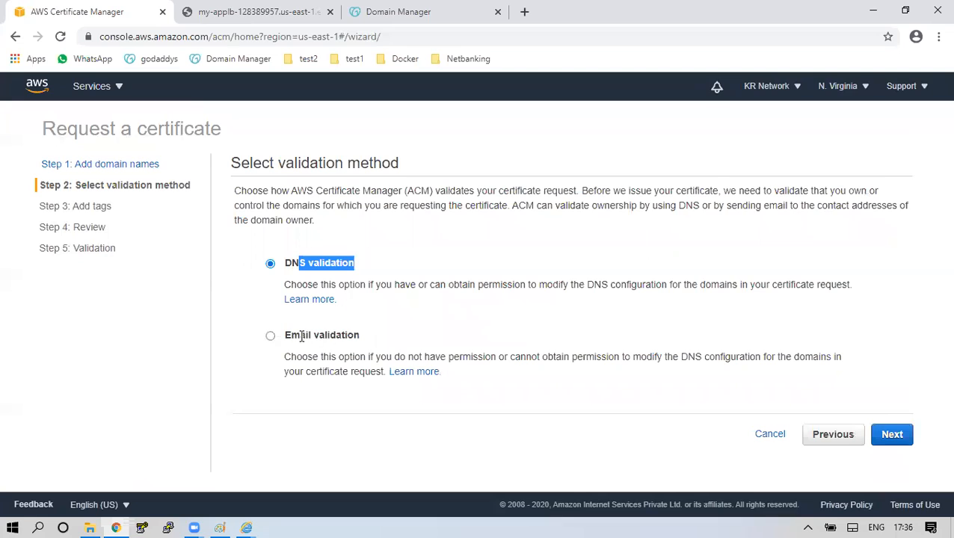
left_click_drag(300, 335, 344, 336)
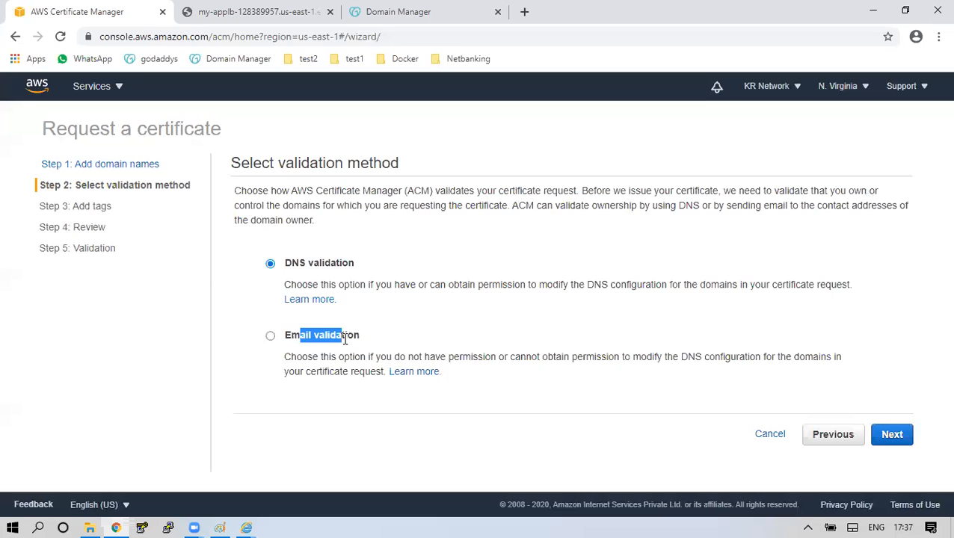
left_click(246, 528)
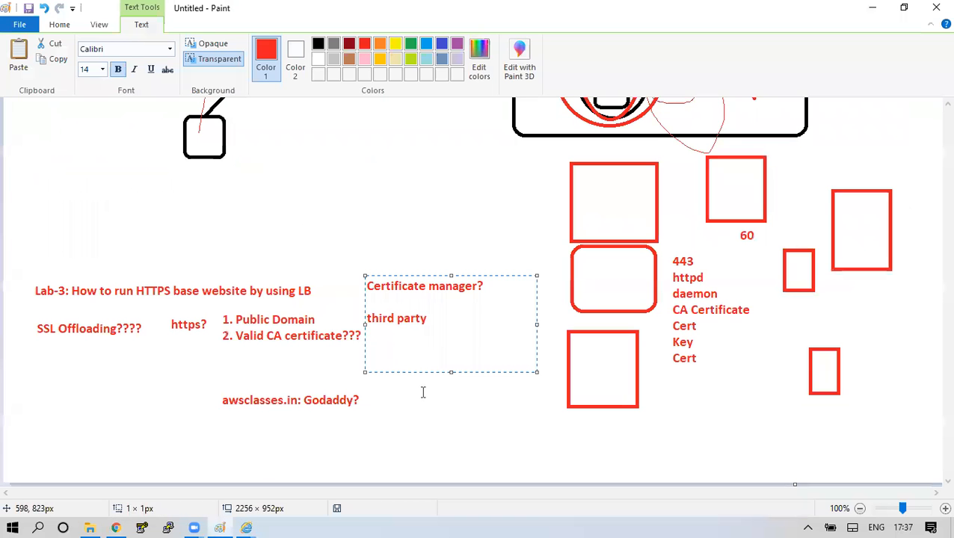
Write the domain's admin e-mail address below 'third party' in the Paint notes.
left_click(383, 355)
left_click_drag(382, 353, 621, 465)
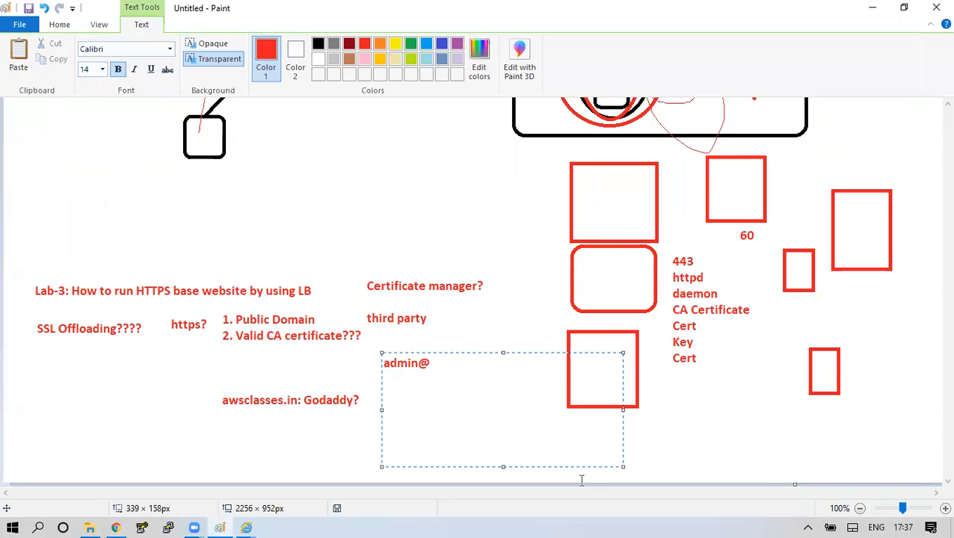
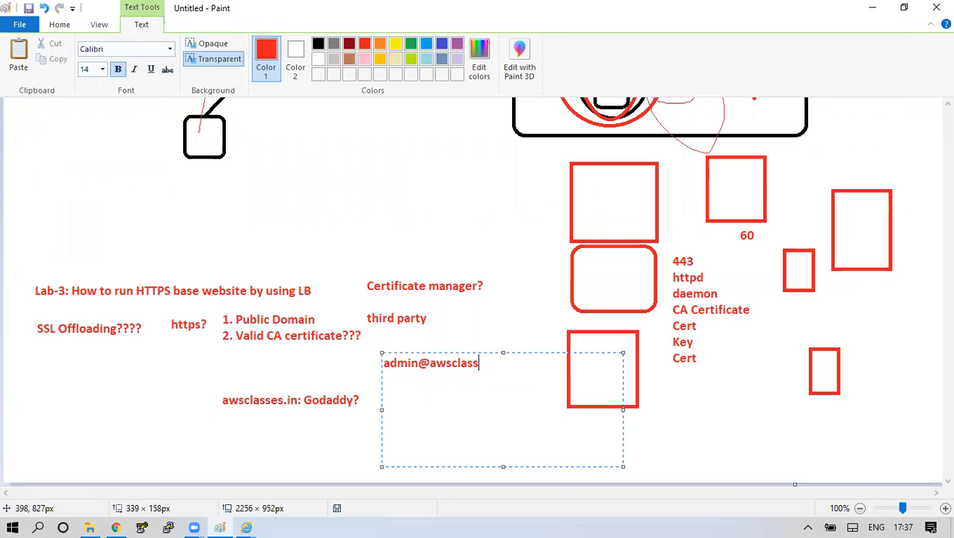
left_click_drag(508, 361, 361, 369)
left_click(313, 368)
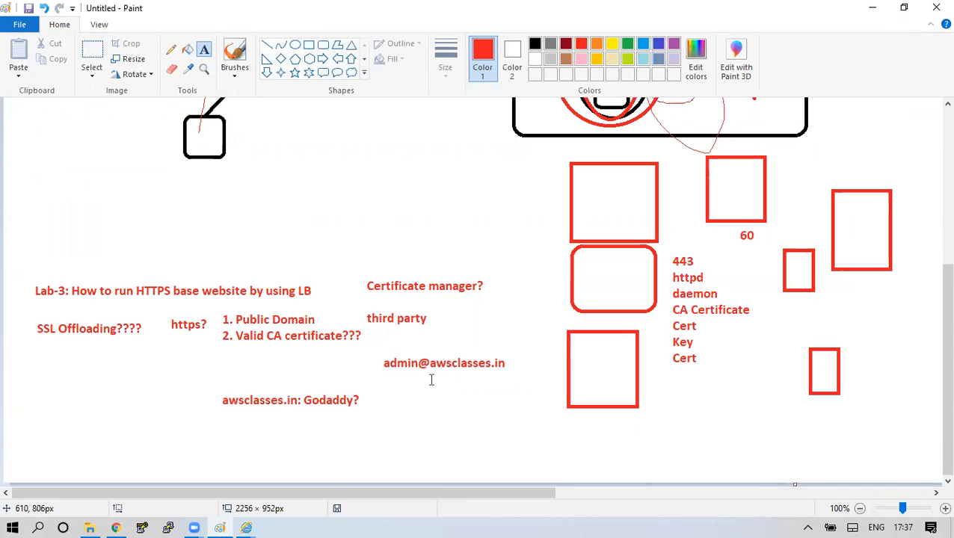
left_click_drag(370, 349, 521, 390)
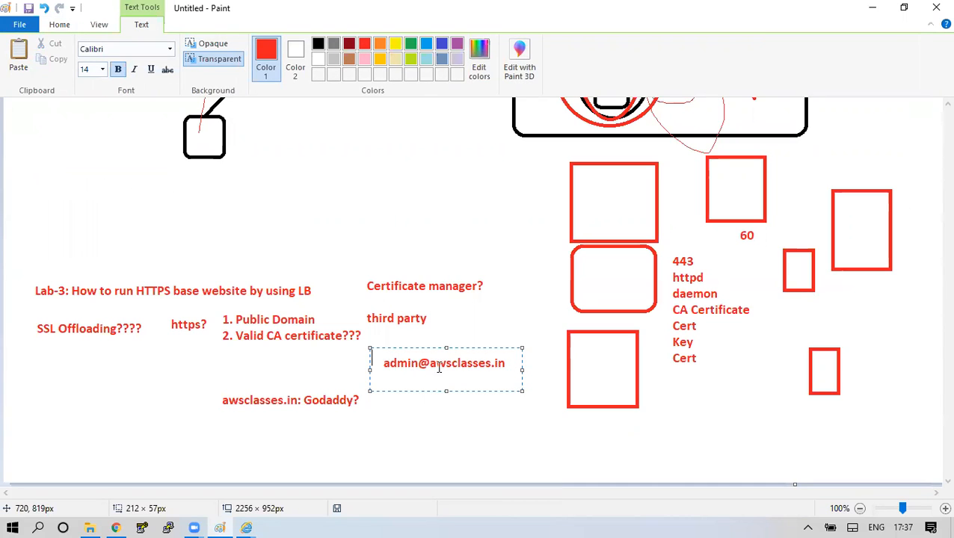
left_click(115, 527)
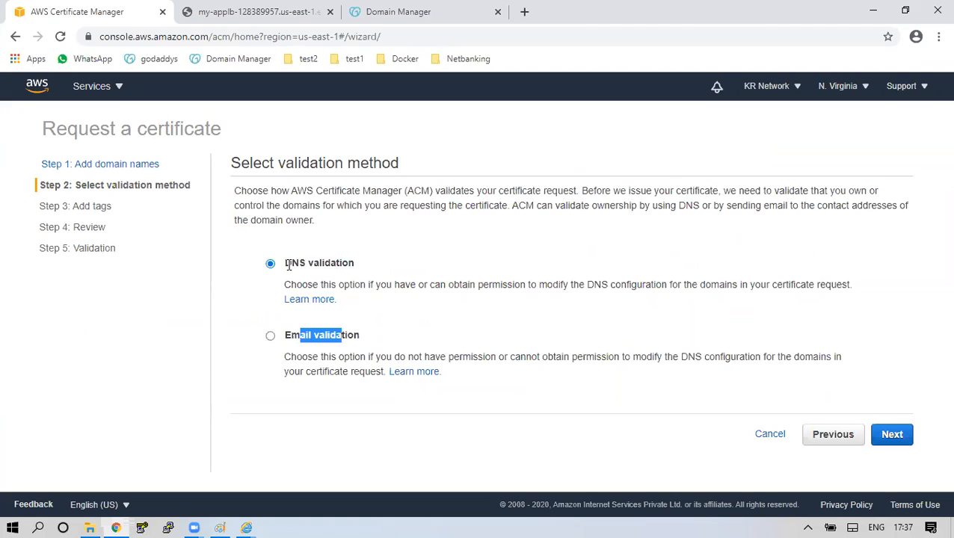
Request the certificate with DNS validation and export its CNAME records to DNS_Configuration.csv.
left_click_drag(291, 264, 343, 265)
left_click_drag(299, 335, 333, 335)
left_click_drag(284, 263, 338, 263)
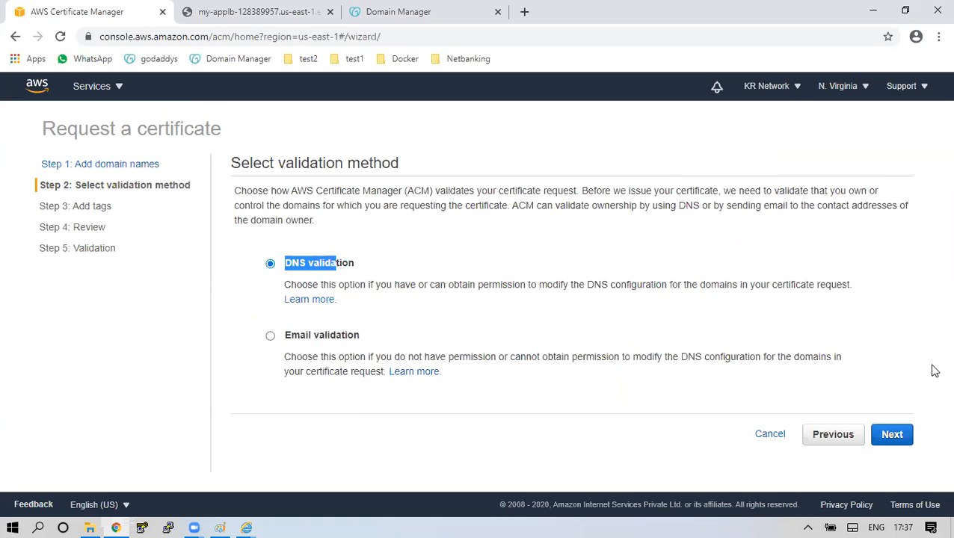
left_click(899, 435)
left_click(884, 349)
scroll(848, 363, "down", 2)
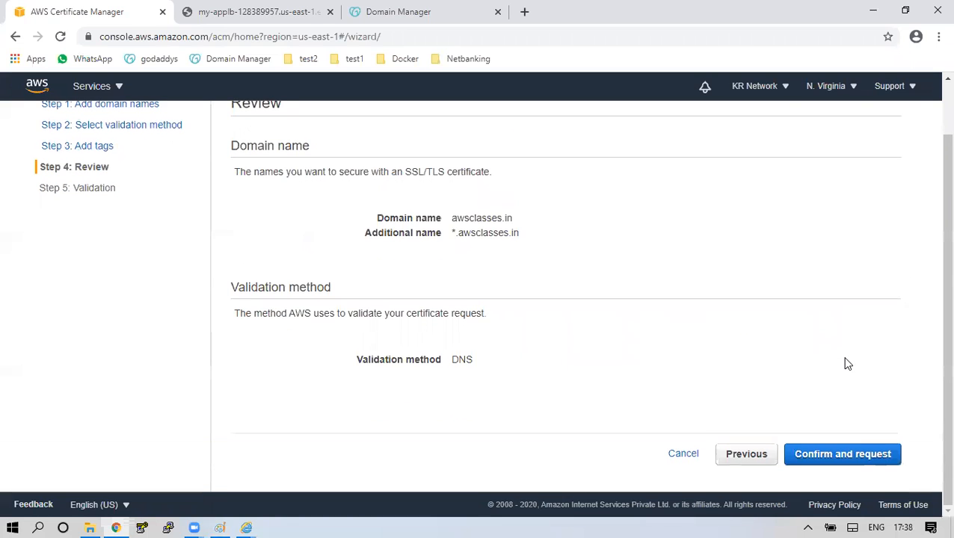
left_click(866, 453)
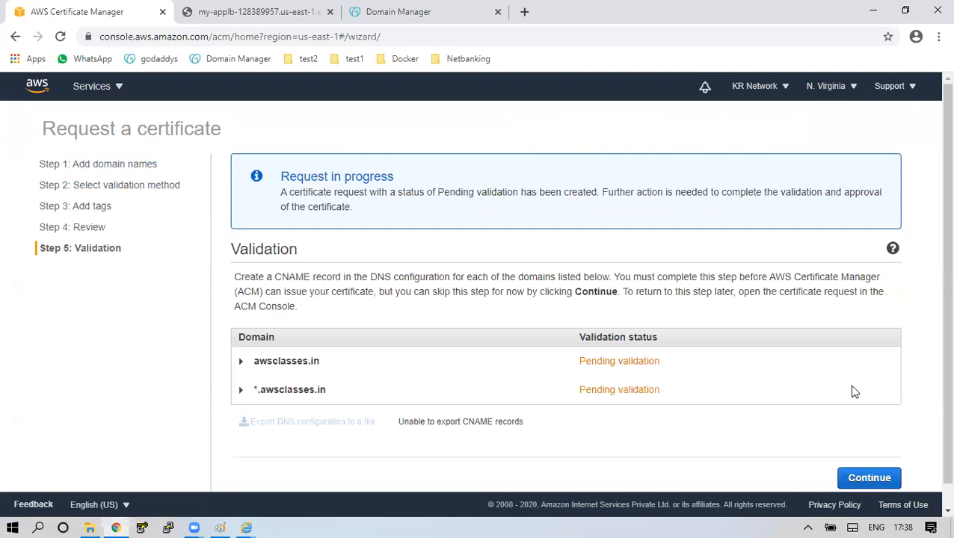
scroll(747, 382, "down", 1)
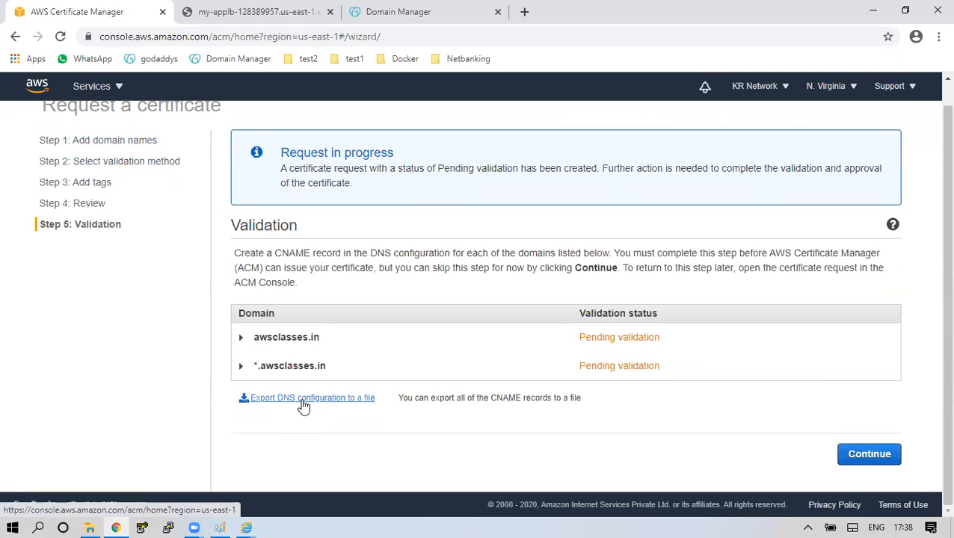
left_click(304, 400)
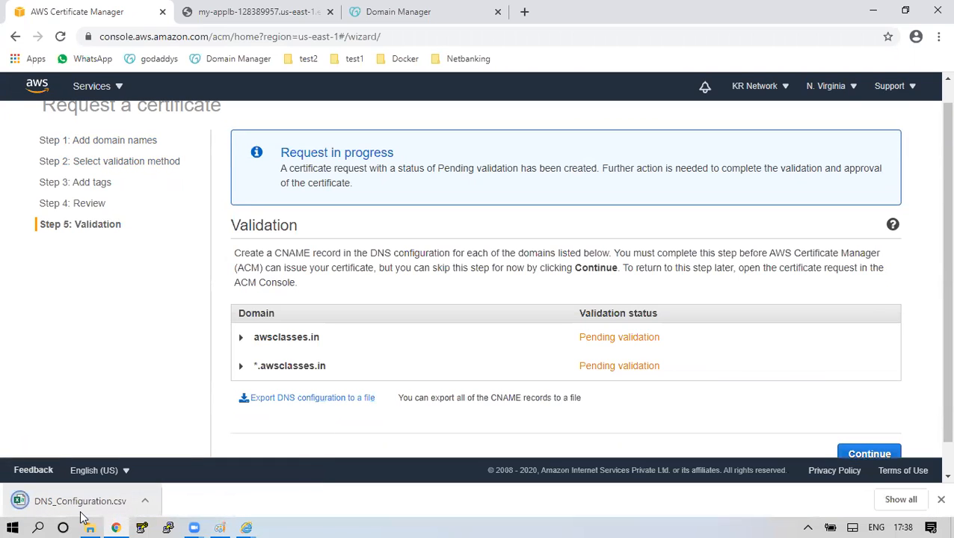
Open the downloaded DNS_Configuration.csv and AutoFit columns A–D to show full names, types and values.
left_click(146, 500)
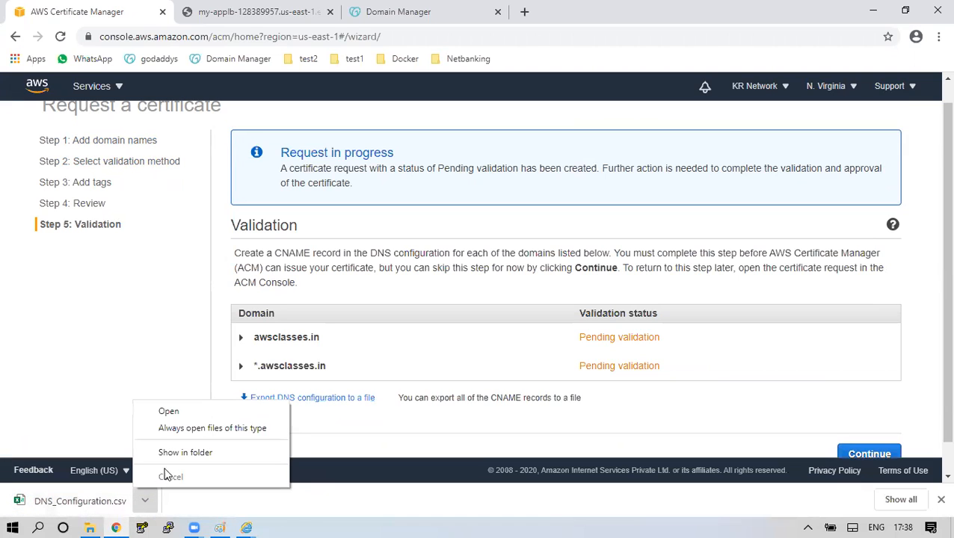
left_click(199, 413)
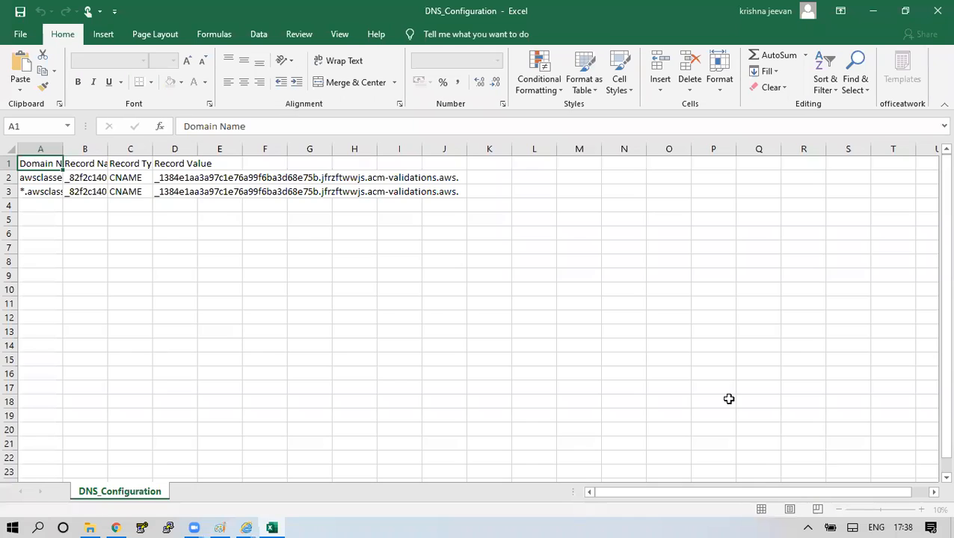
double_click(63, 149)
left_click_drag(133, 149, 132, 149)
double_click(132, 148)
double_click(370, 149)
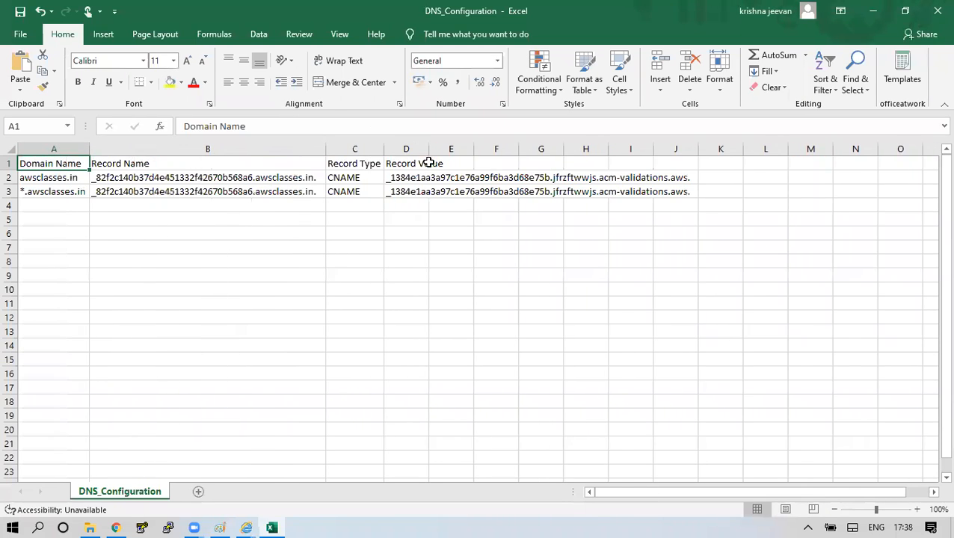
double_click(434, 149)
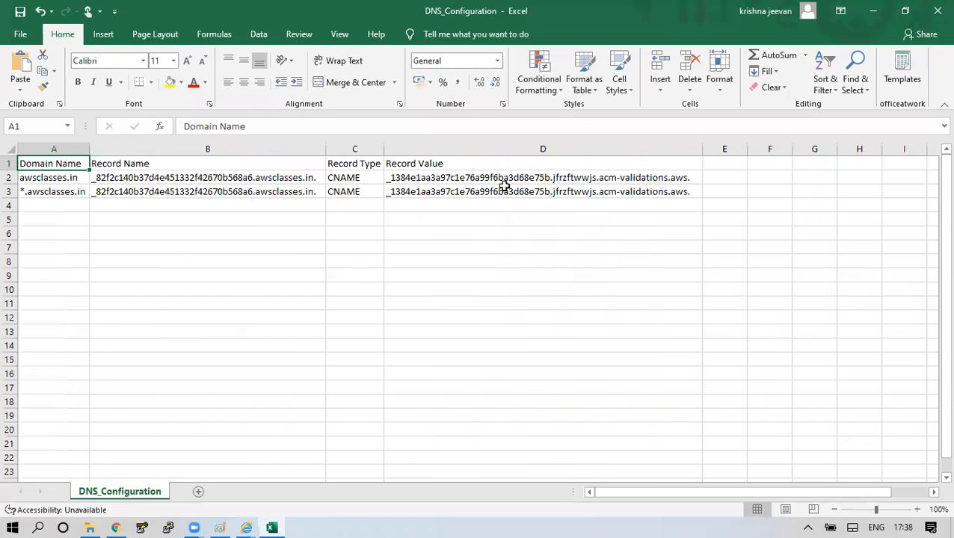
Review the two CNAME records' domain names, record names, types and values in B2:D3.
left_click(369, 182)
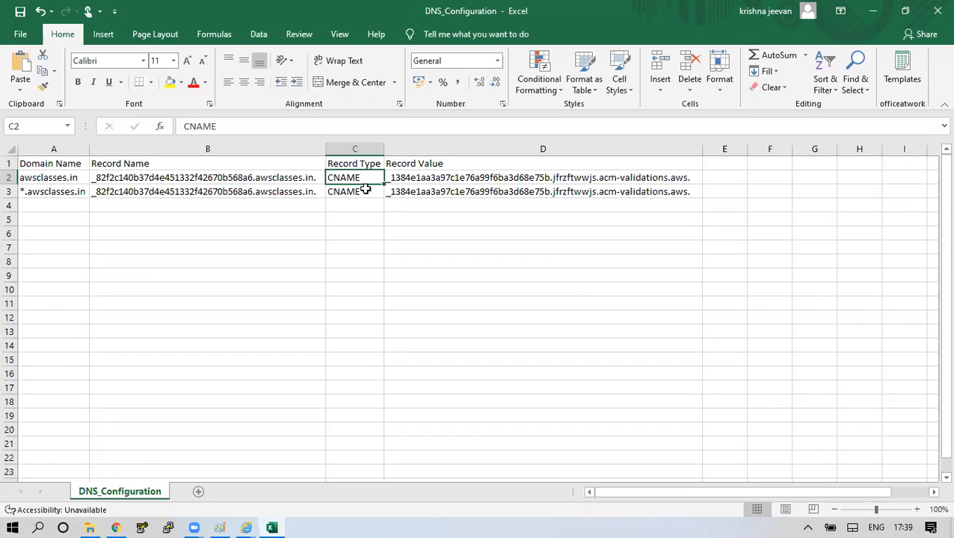
left_click(33, 176)
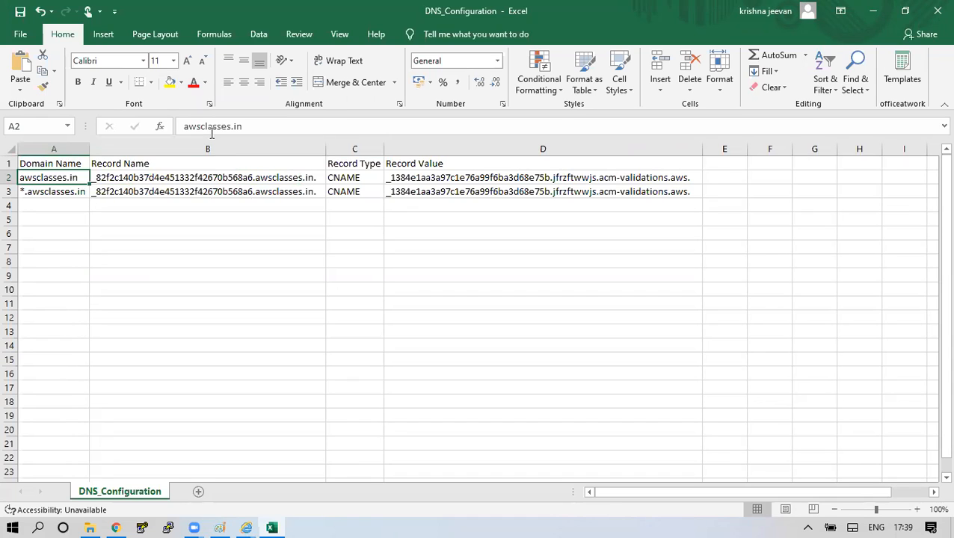
left_click(114, 178)
left_click_drag(114, 177, 492, 189)
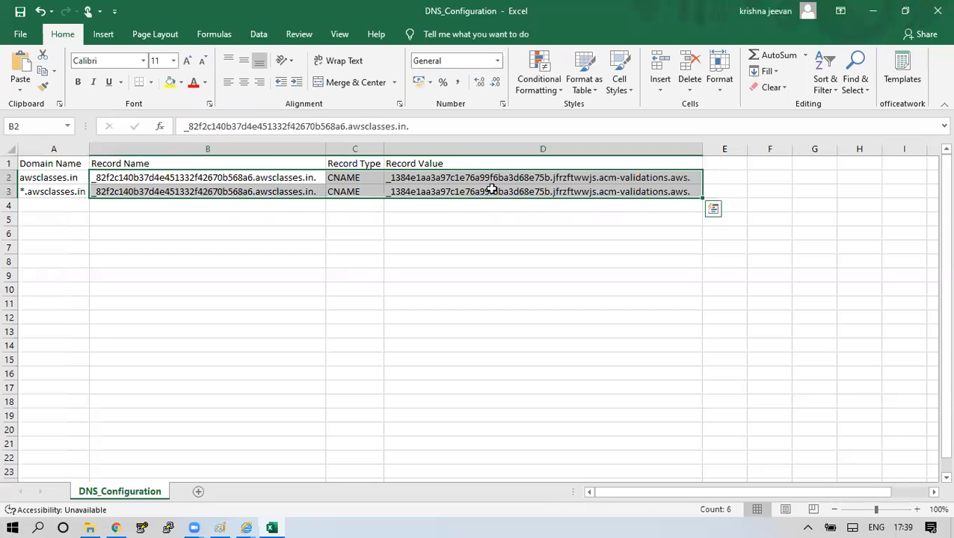
left_click(34, 189)
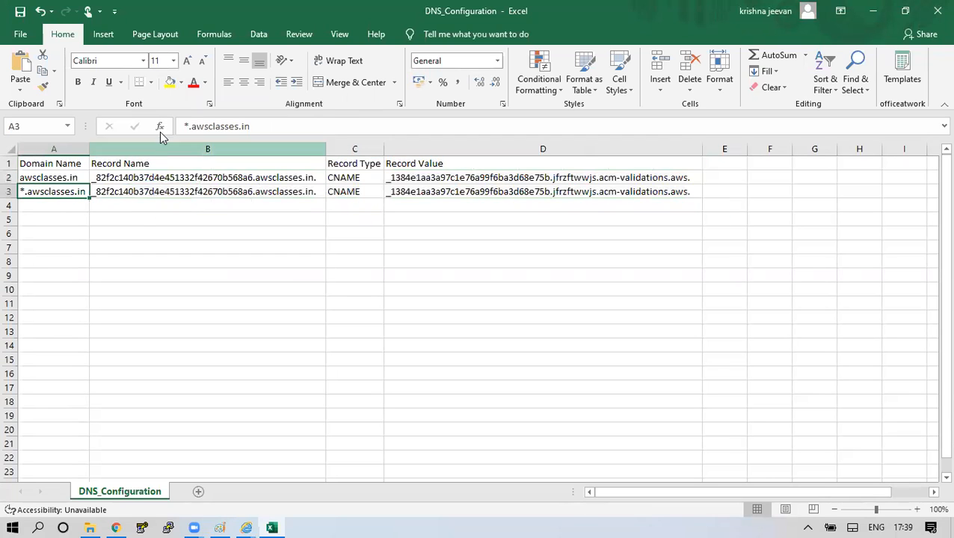
left_click_drag(250, 126, 177, 127)
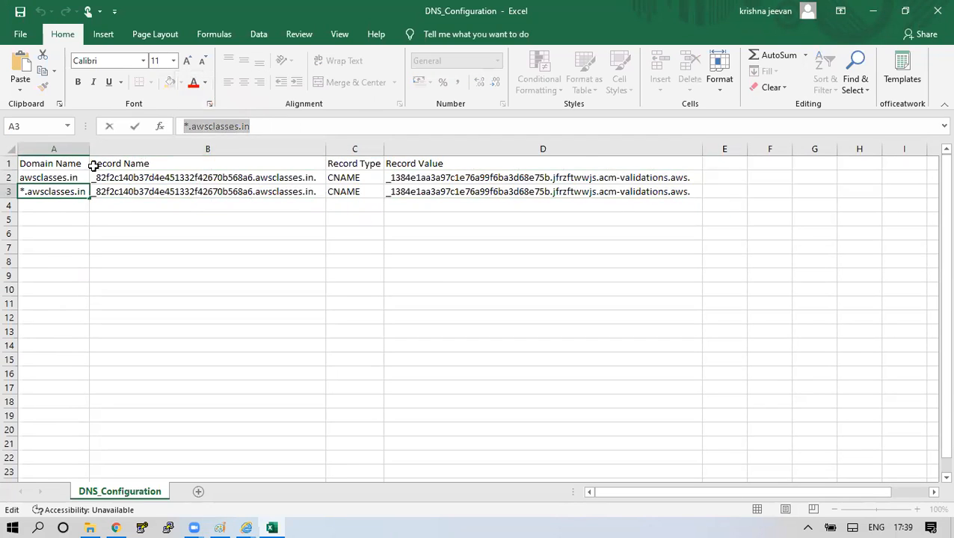
left_click(57, 177)
left_click_drag(115, 177, 581, 196)
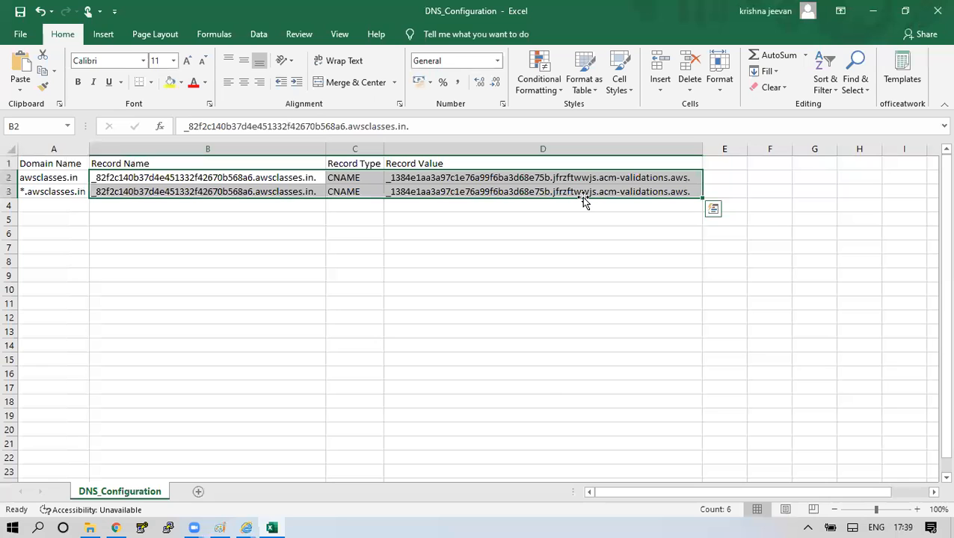
left_click(116, 528)
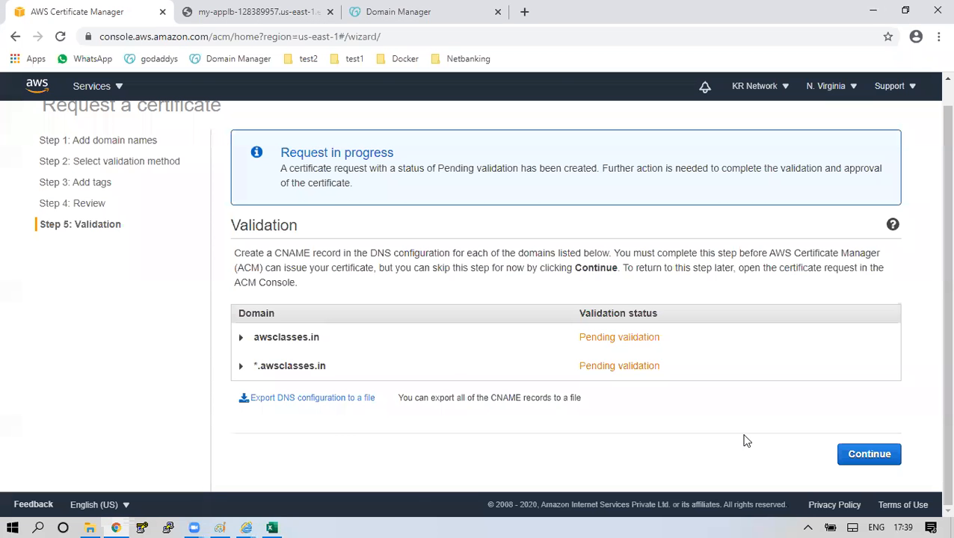
Finish the awsclasses.in certificate request, leaving it Pending validation, and bring up GoDaddy's DNS records table.
left_click(886, 455)
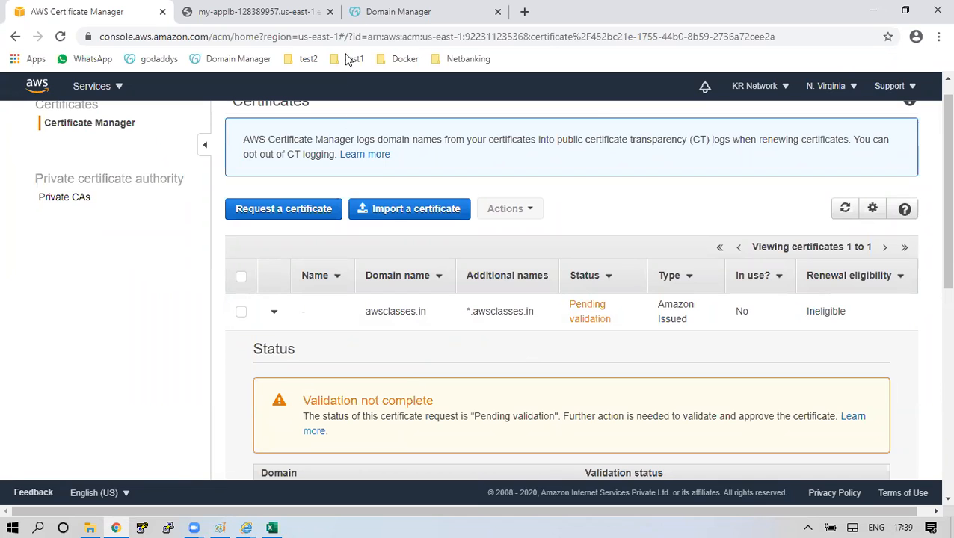
left_click(374, 11)
scroll(510, 303, "up", 8)
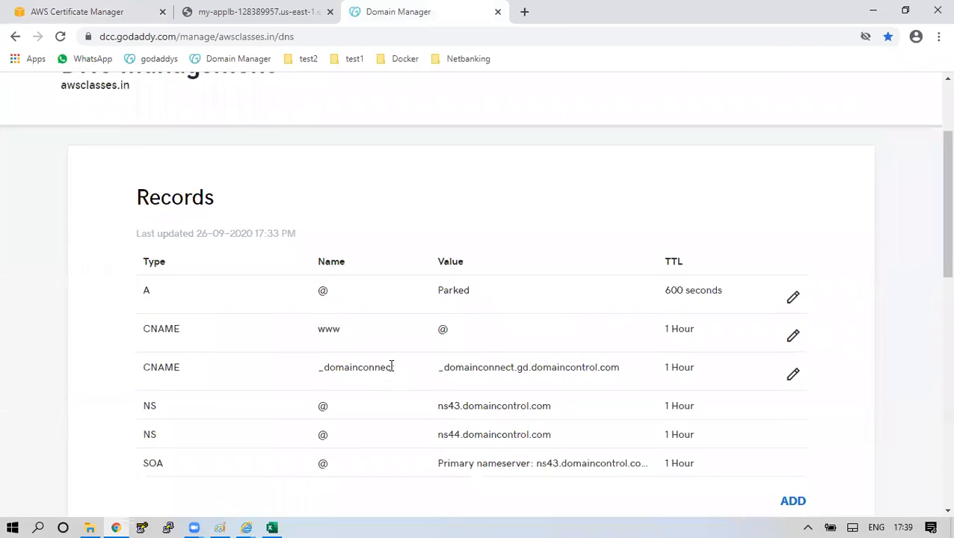
scroll(767, 292, "down", 3)
Add a GoDaddy CNAME record whose Host is the ACM record name copied from cell B2.
left_click(795, 300)
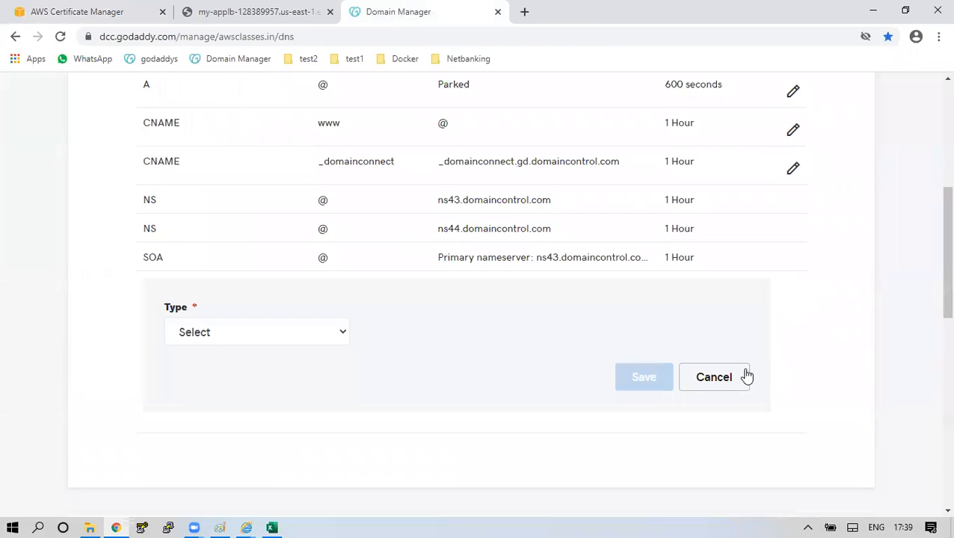
left_click(308, 334)
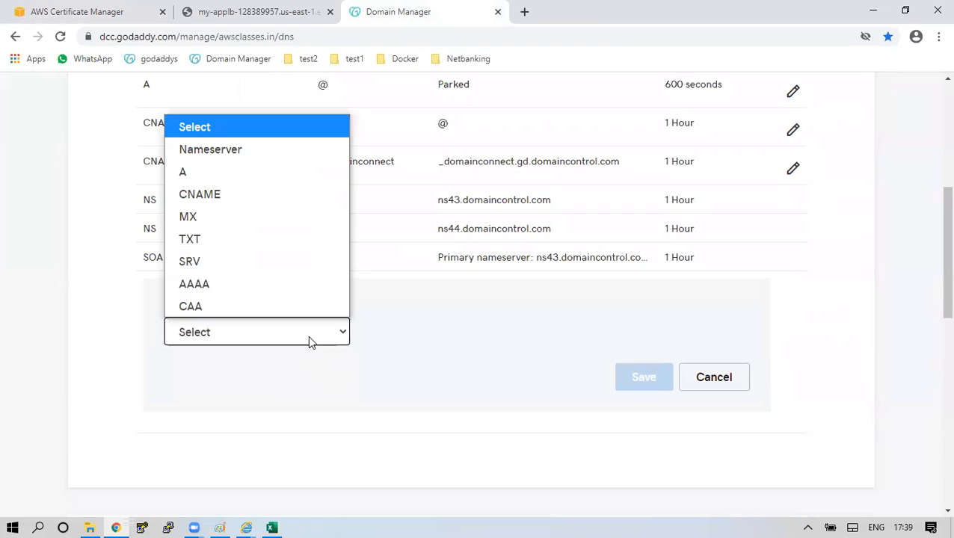
left_click(230, 195)
left_click(441, 336)
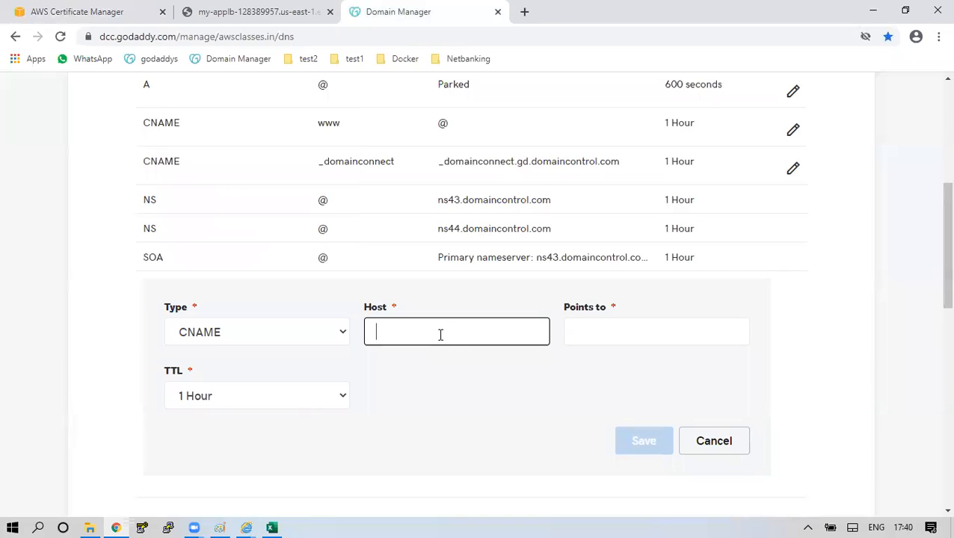
left_click(272, 528)
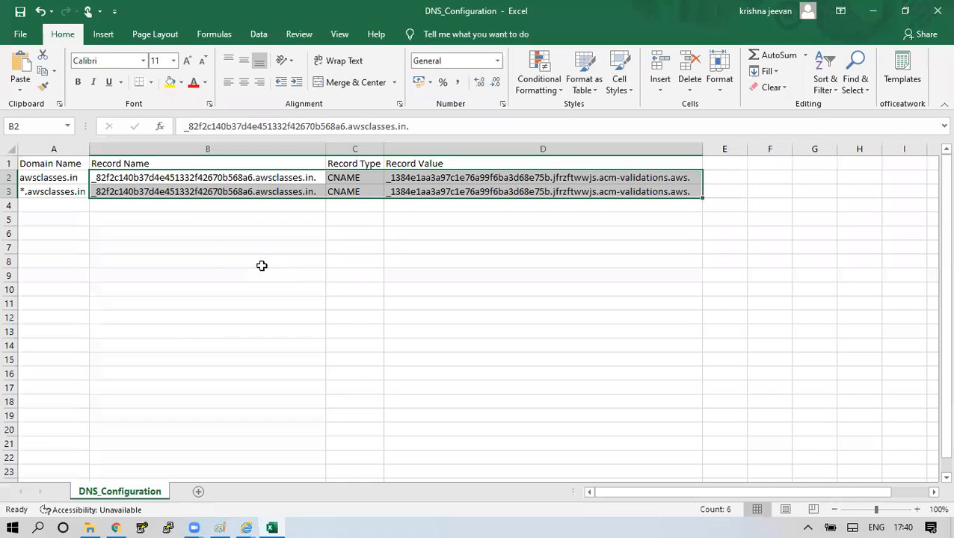
left_click(253, 179)
left_click_drag(411, 131, 185, 131)
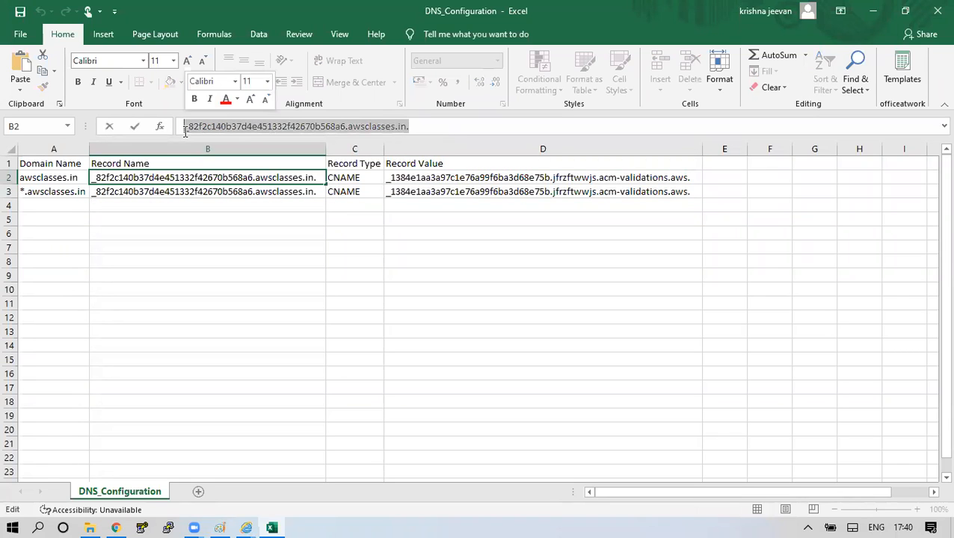
key("ctrl+c")
key("alt+Tab")
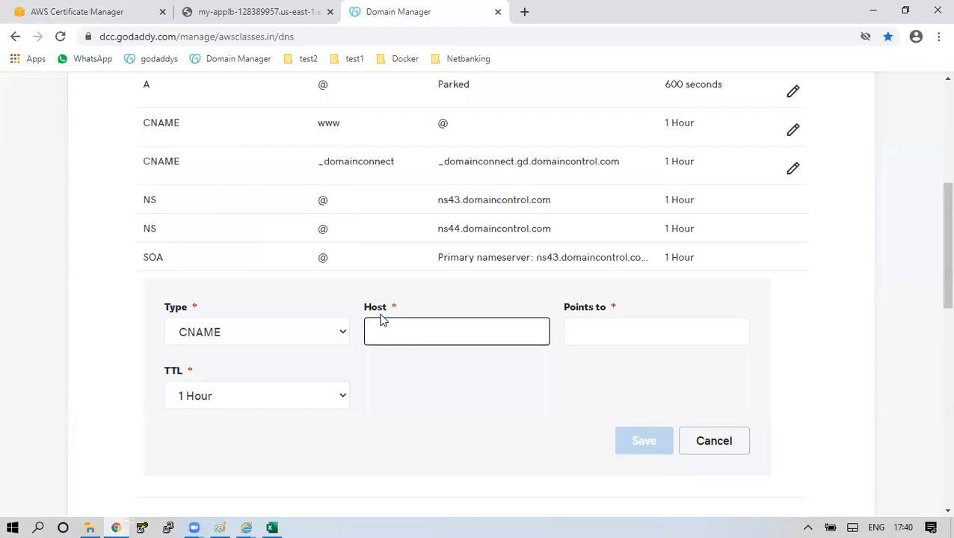
key("ctrl+v")
Fill Points to with the acm-validations.aws record value copied from cell D2.
left_click(592, 326)
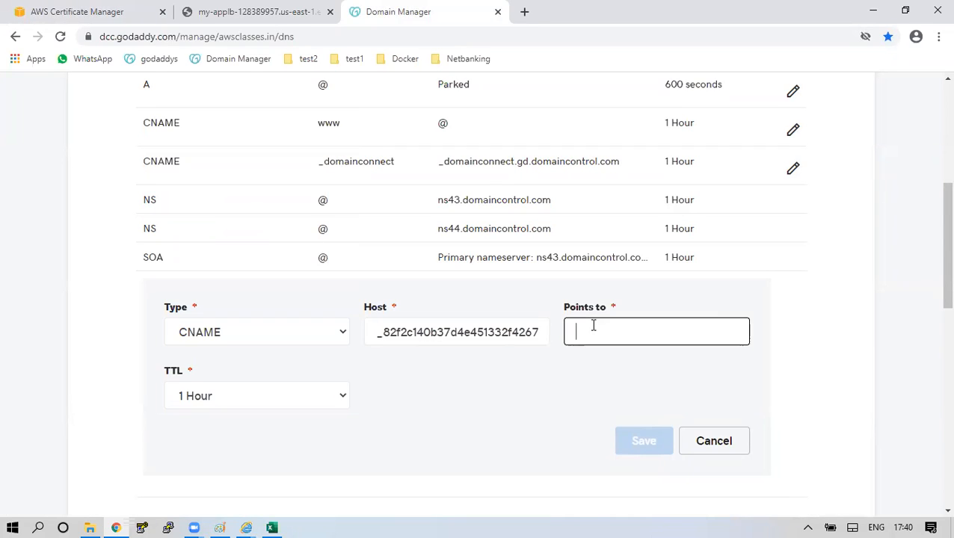
left_click(274, 523)
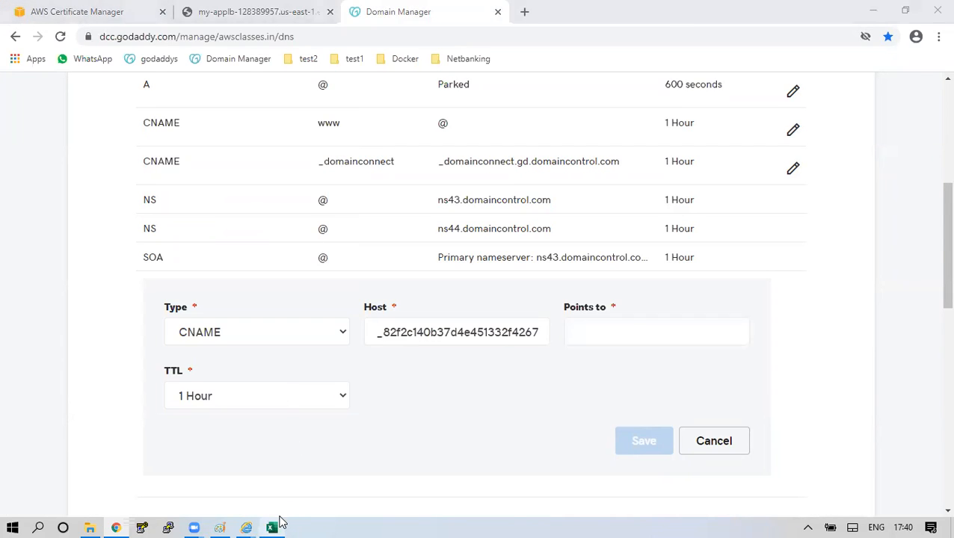
left_click(409, 182)
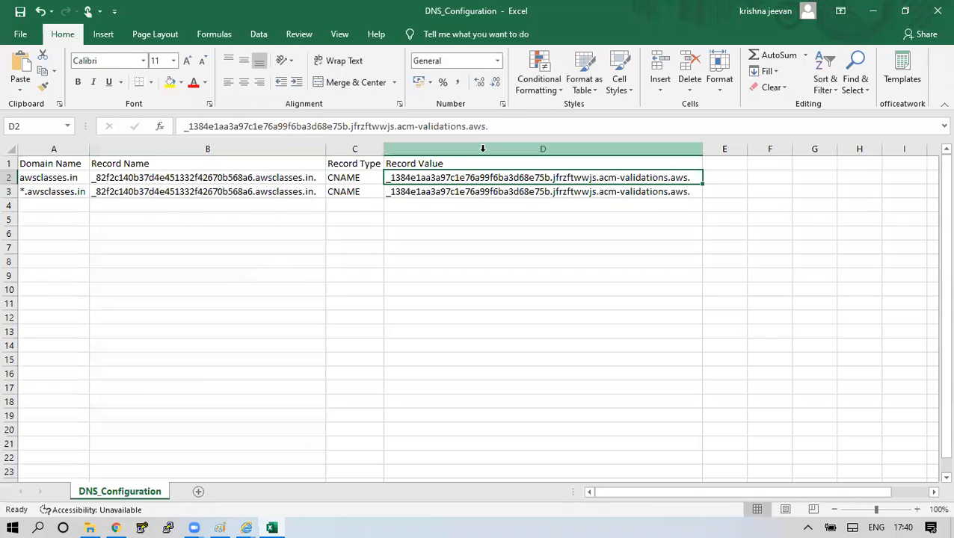
left_click_drag(490, 127, 166, 135)
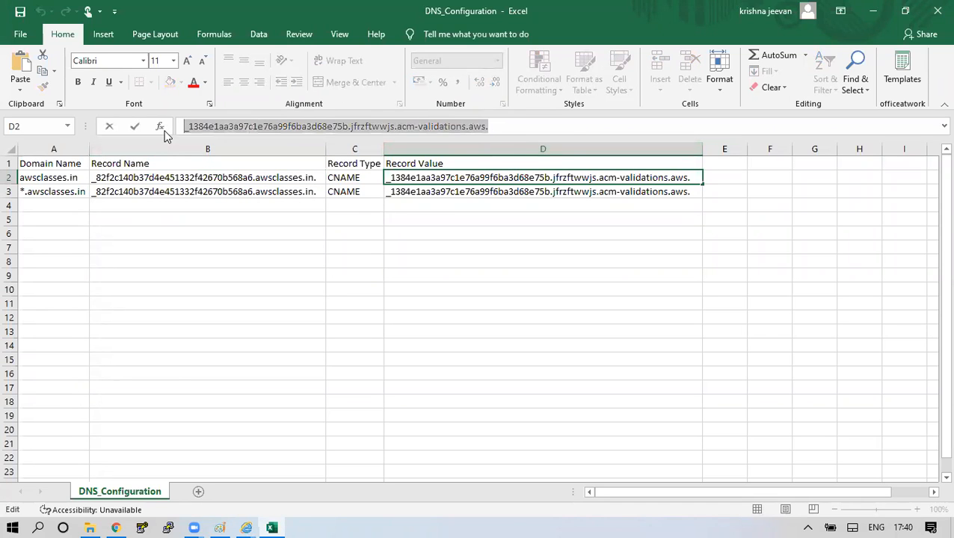
key("alt+Tab")
key("ctrl+v")
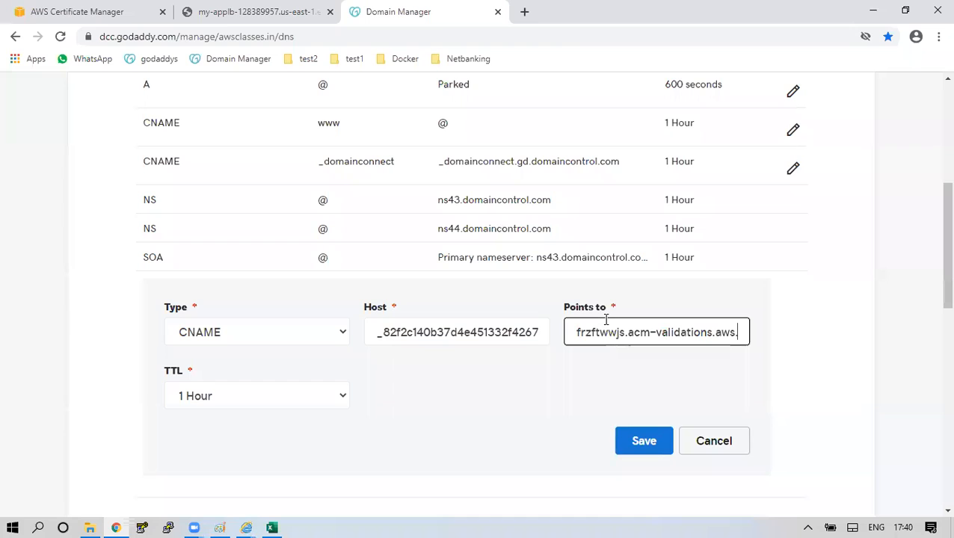
Set a custom TTL of 600 seconds and save the CNAME record.
left_click(214, 404)
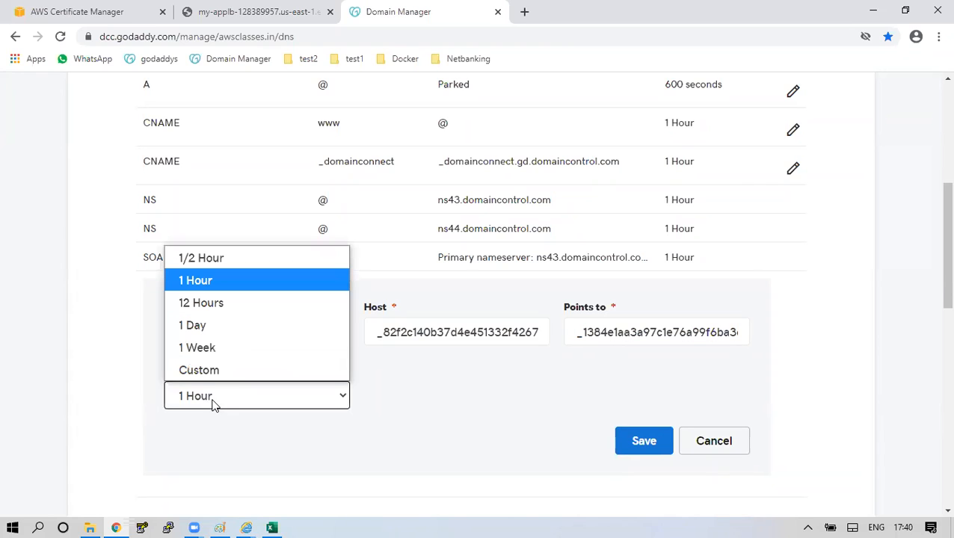
left_click(214, 373)
double_click(406, 394)
type("600")
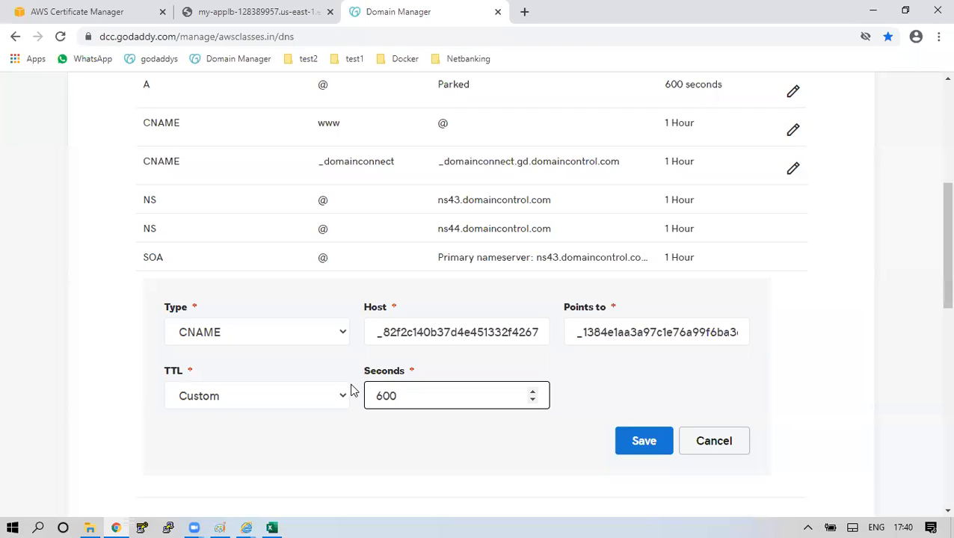
left_click(641, 441)
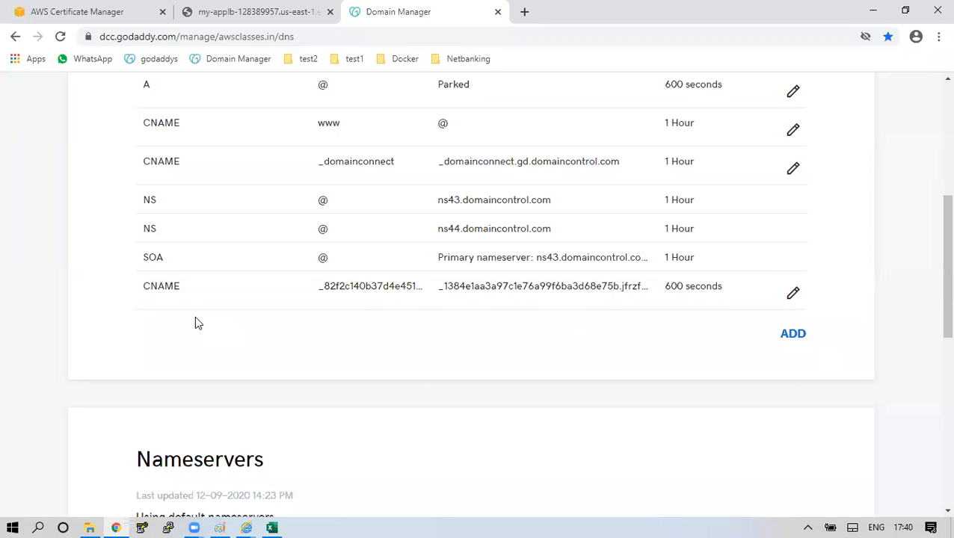
left_click_drag(149, 286, 636, 294)
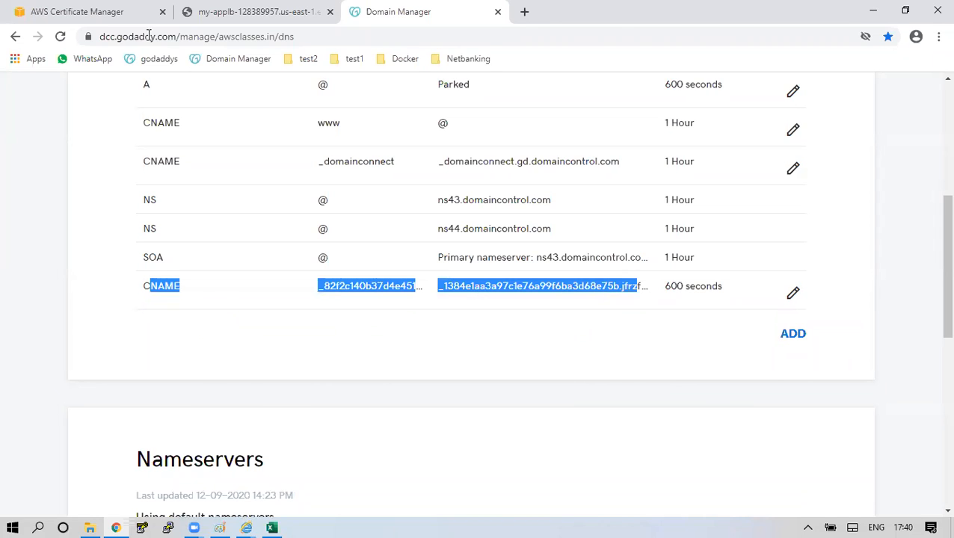
left_click(131, 14)
Refresh the certificate list to check whether awsclasses.in has validated.
left_click(845, 213)
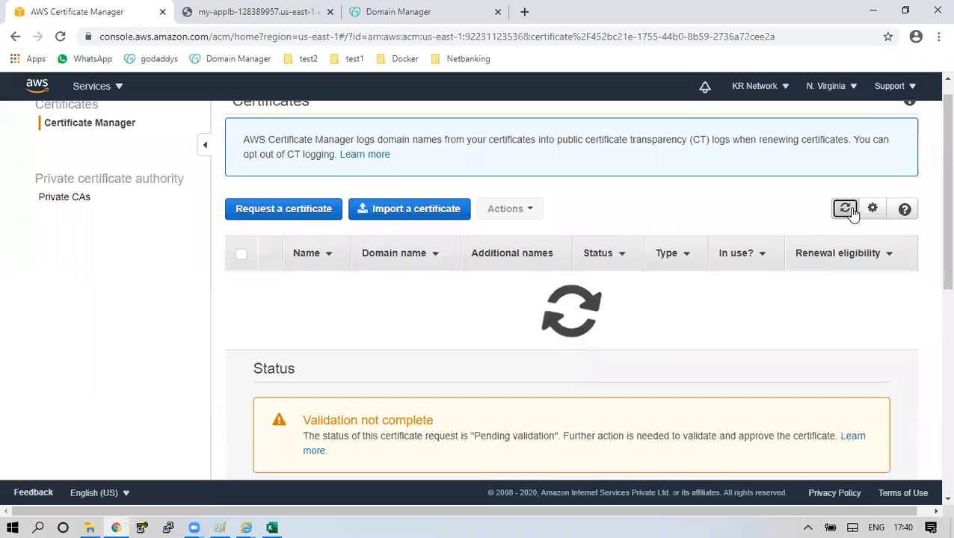
left_click(846, 218)
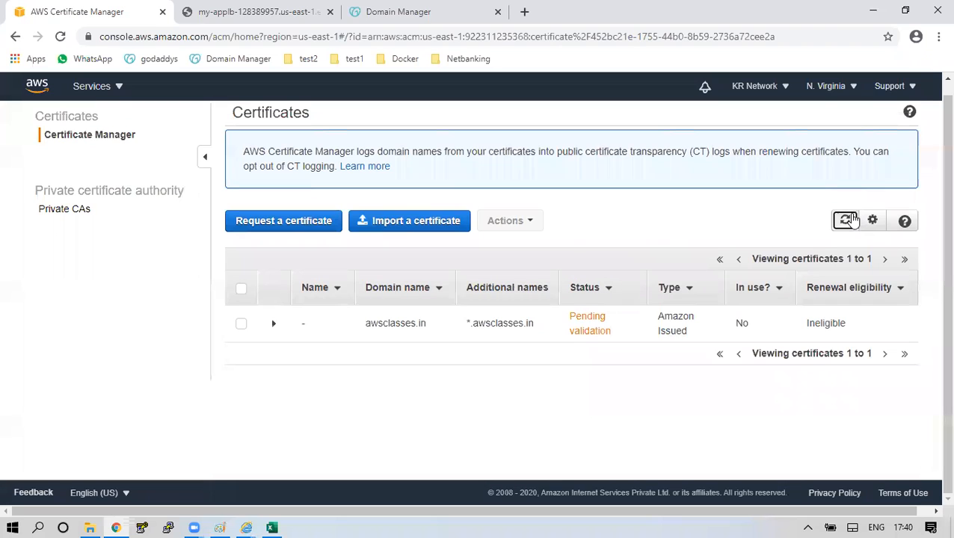
left_click(847, 220)
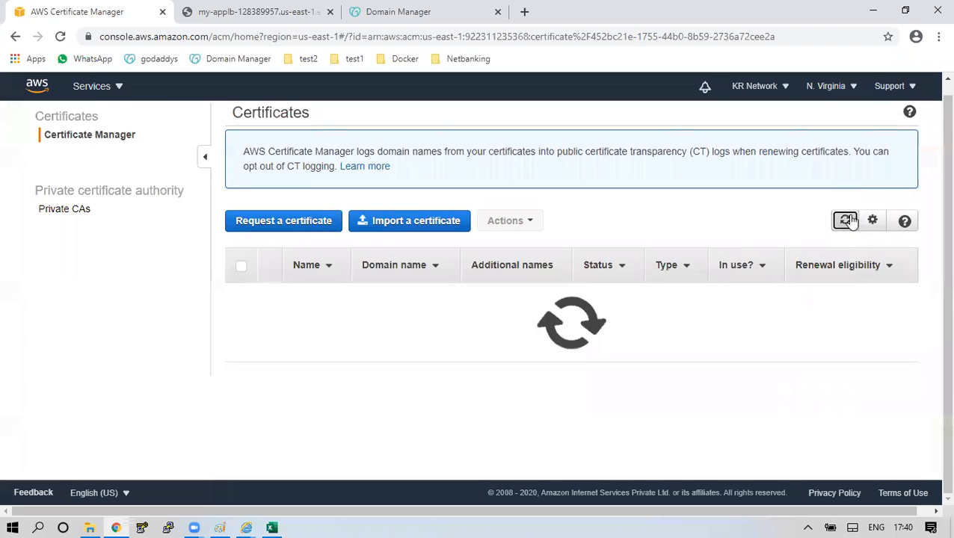
left_click(847, 221)
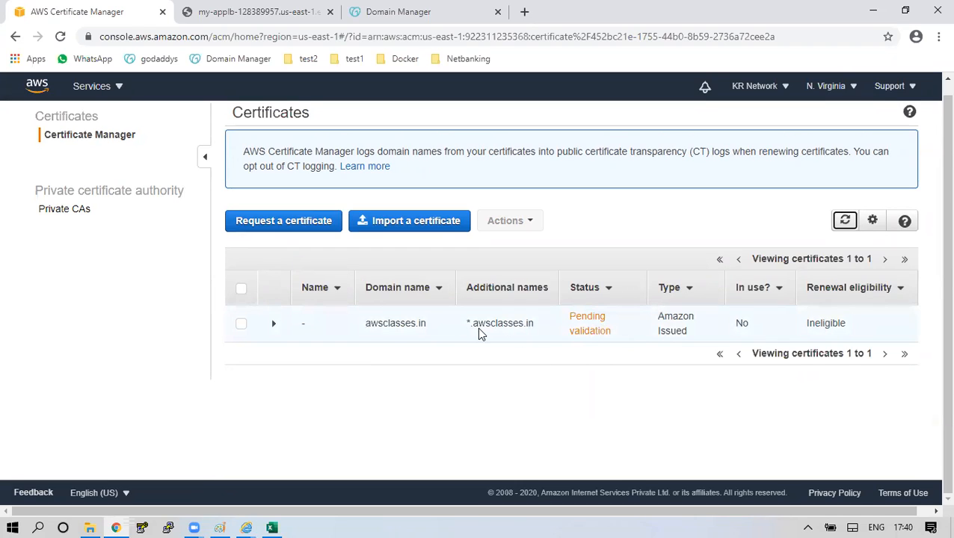
Open the certificate's details and review its ARN and Pending validation state.
left_click(274, 324)
scroll(933, 291, "down", 1)
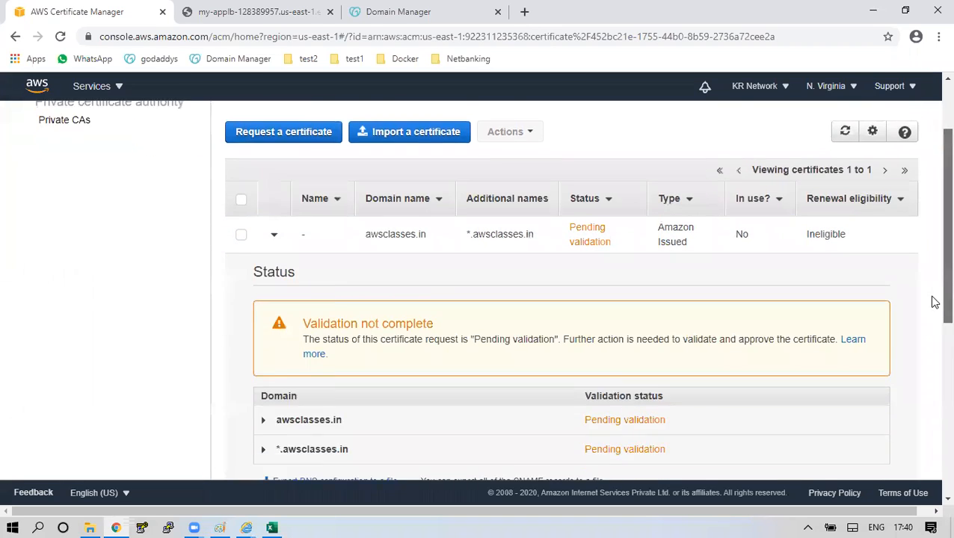
scroll(934, 302, "down", 3)
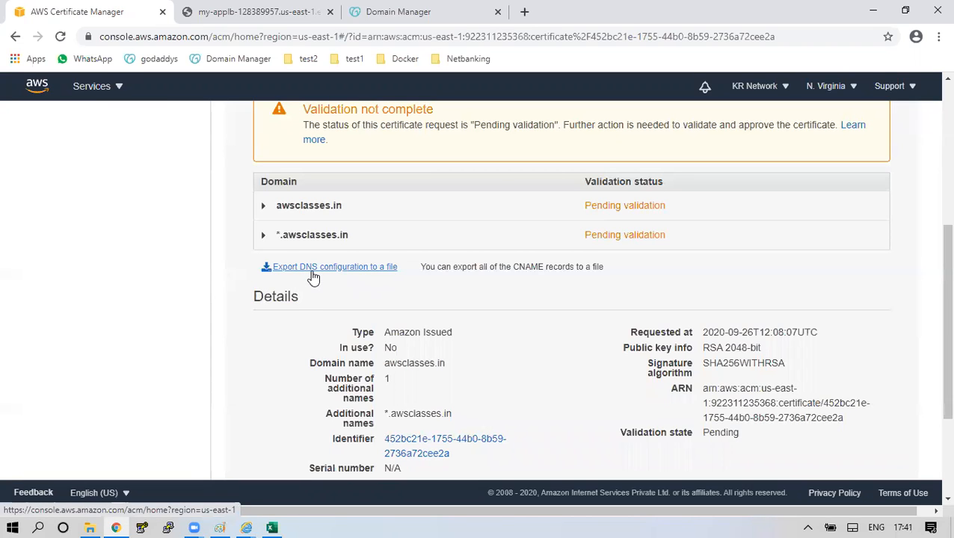
scroll(468, 315, "down", 1)
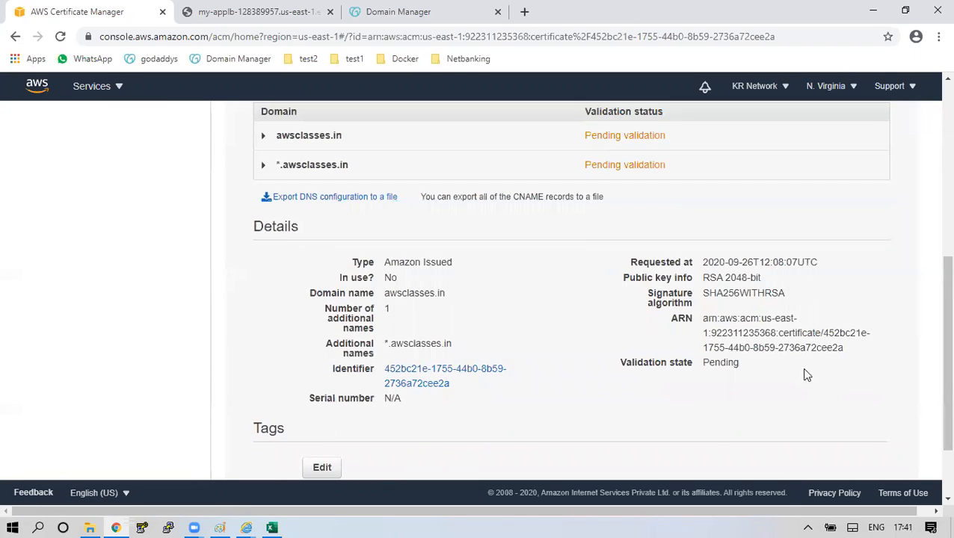
left_click_drag(710, 319, 856, 361)
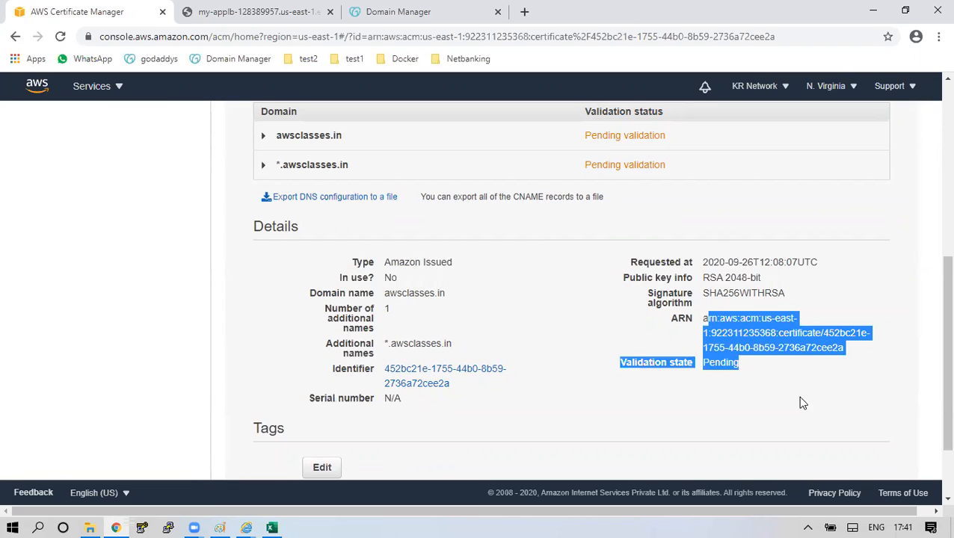
left_click(755, 398)
left_click_drag(618, 362, 738, 363)
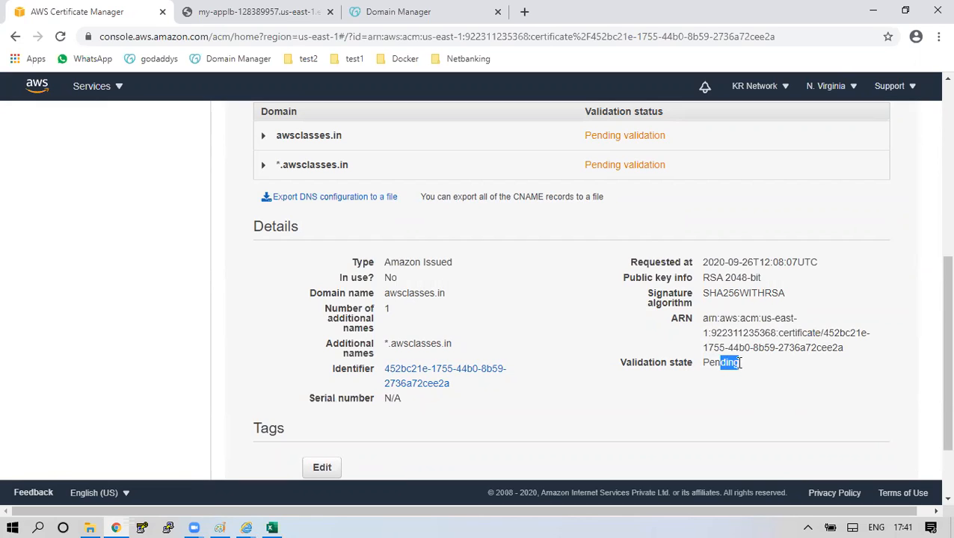
scroll(736, 363, "up", 5)
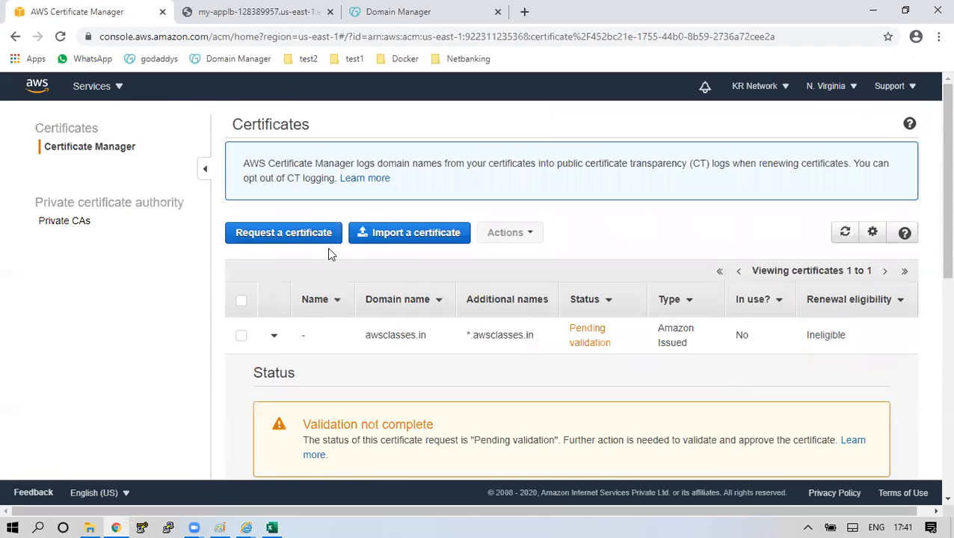
Refresh the certificate list about a dozen times while awsclasses.in remains Pending validation.
left_click(848, 238)
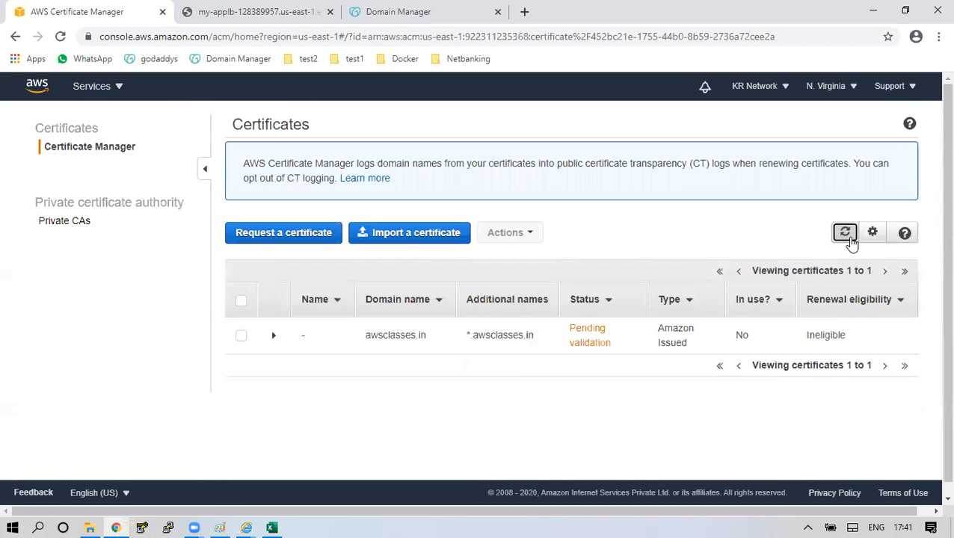
left_click(850, 239)
left_click(850, 239)
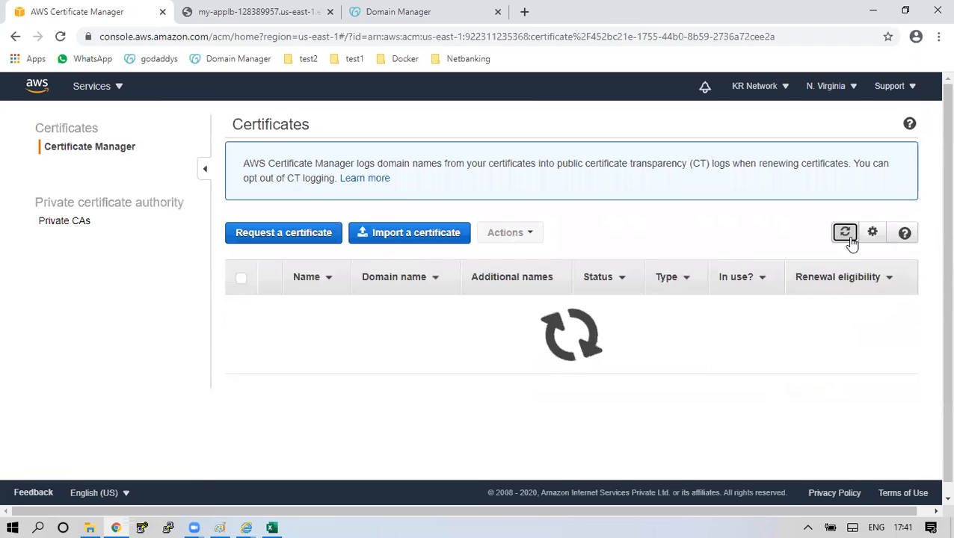
left_click(850, 239)
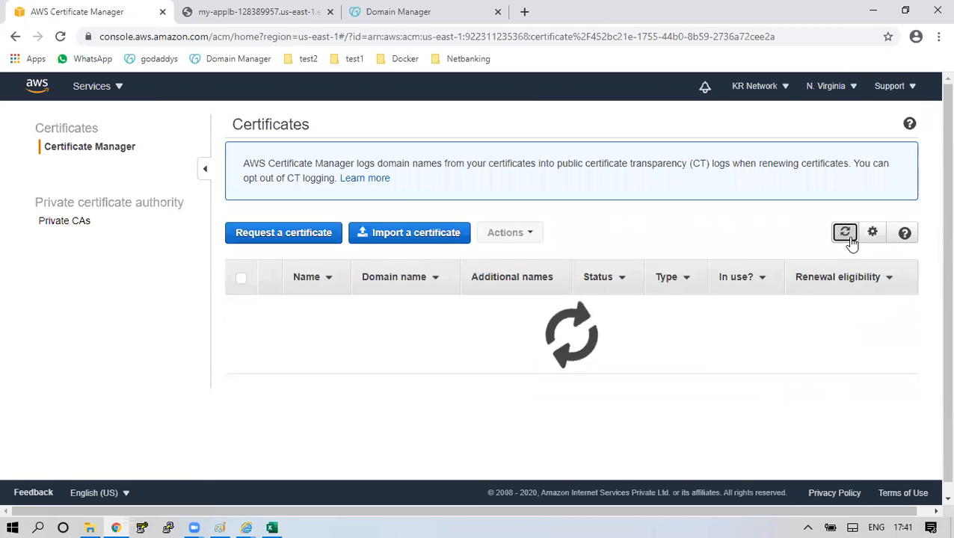
left_click(849, 240)
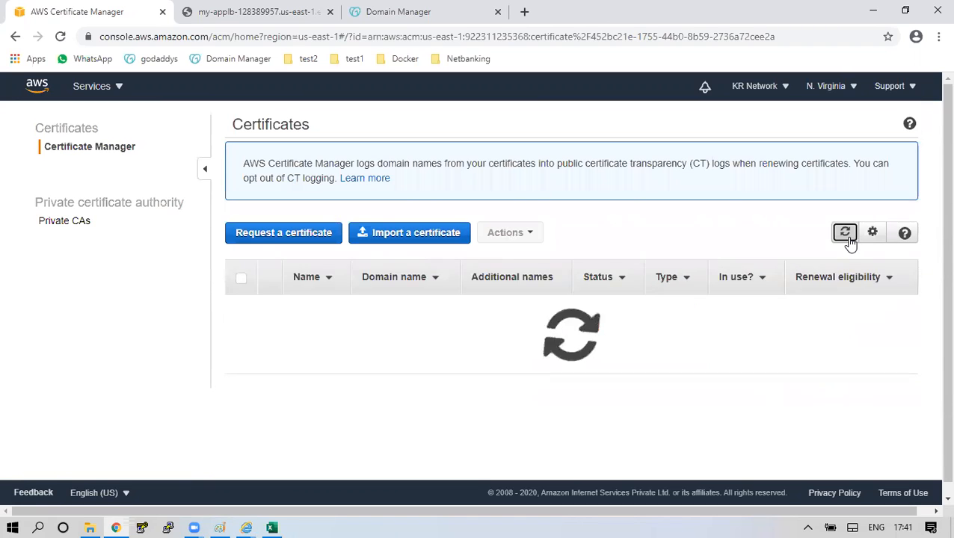
left_click(845, 233)
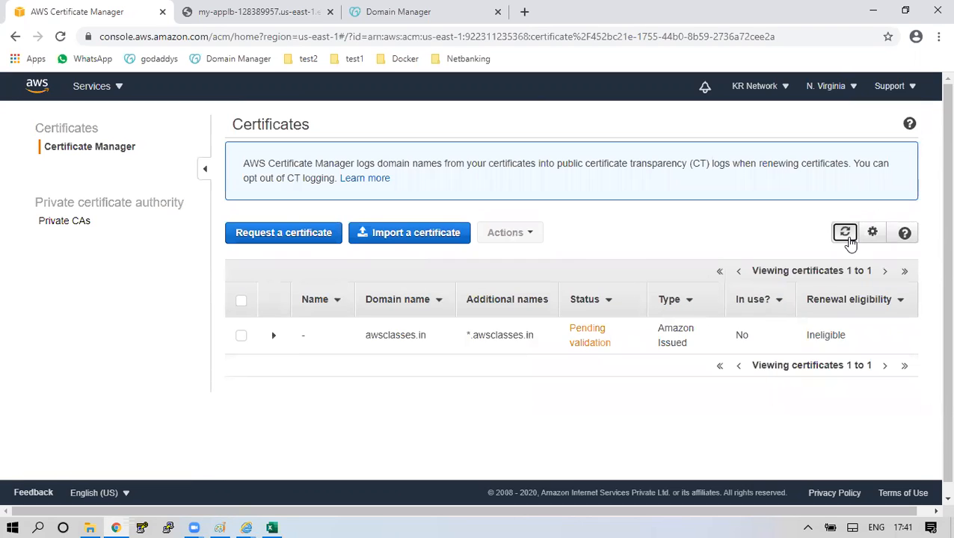
left_click(845, 233)
left_click(845, 233)
left_click(845, 233)
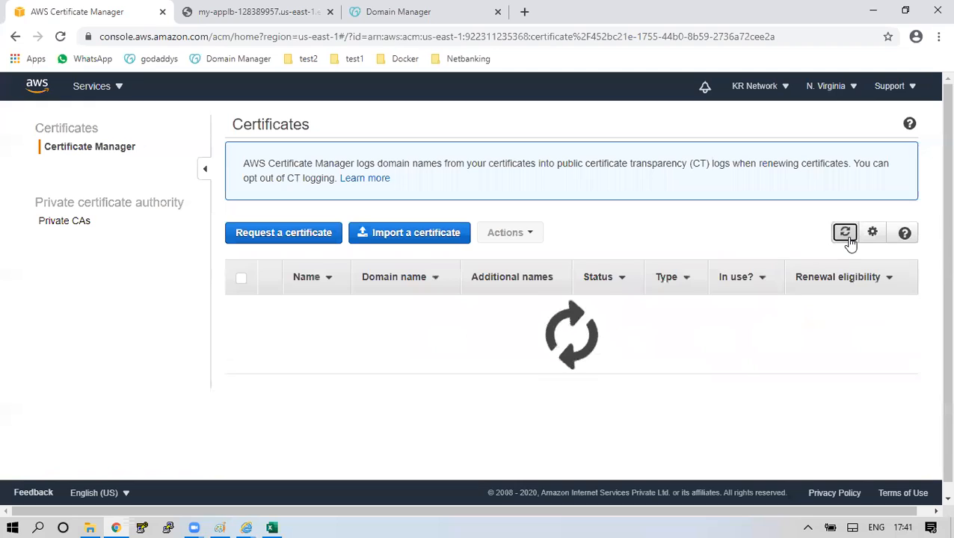
left_click(845, 233)
left_click(846, 235)
left_click(847, 235)
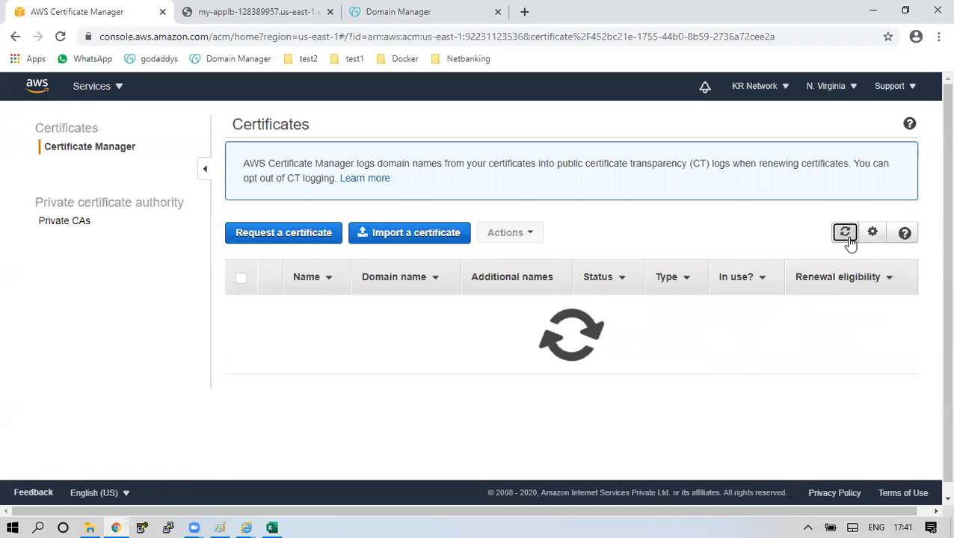
left_click(220, 527)
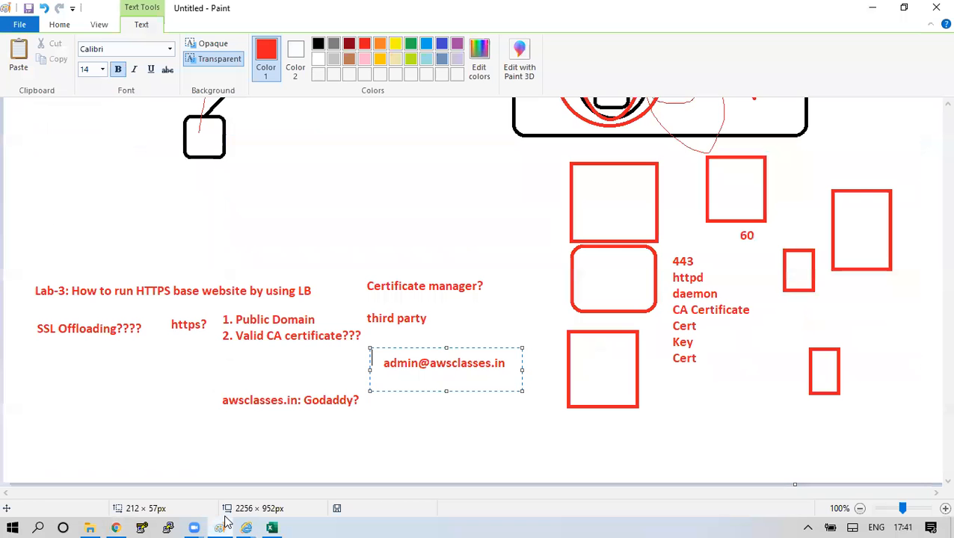
Write a red 'Load Balancer:' / 'Listener: 443' note at the lower left of the Paint diagram.
left_click(296, 440)
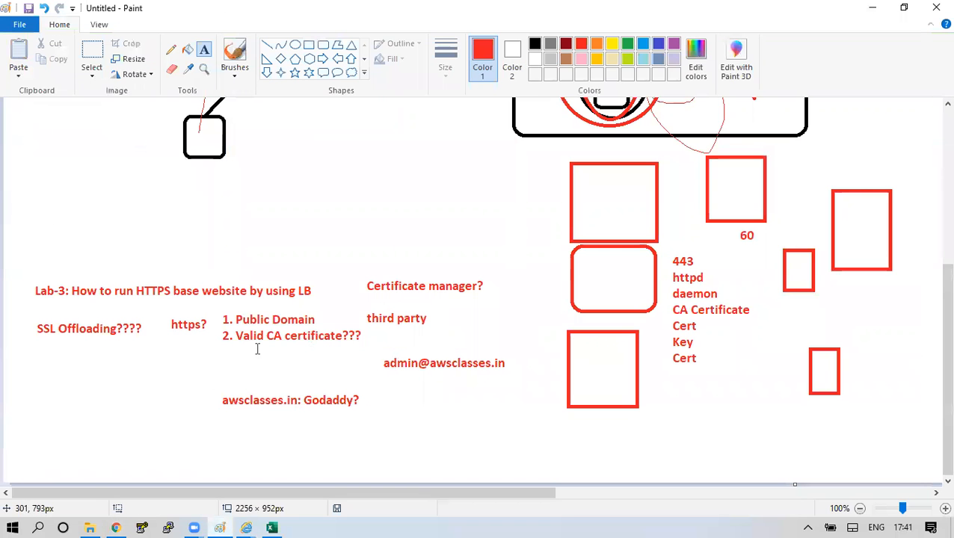
left_click_drag(220, 332, 366, 355)
left_click_drag(225, 315, 354, 328)
left_click(363, 378)
left_click_drag(18, 372, 147, 439)
type("Lo")
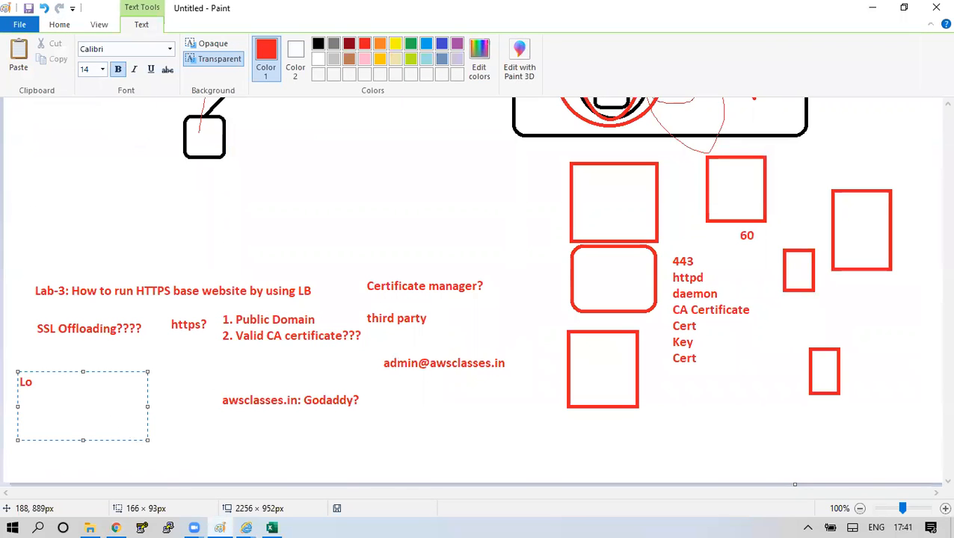
type("ad Balancer")
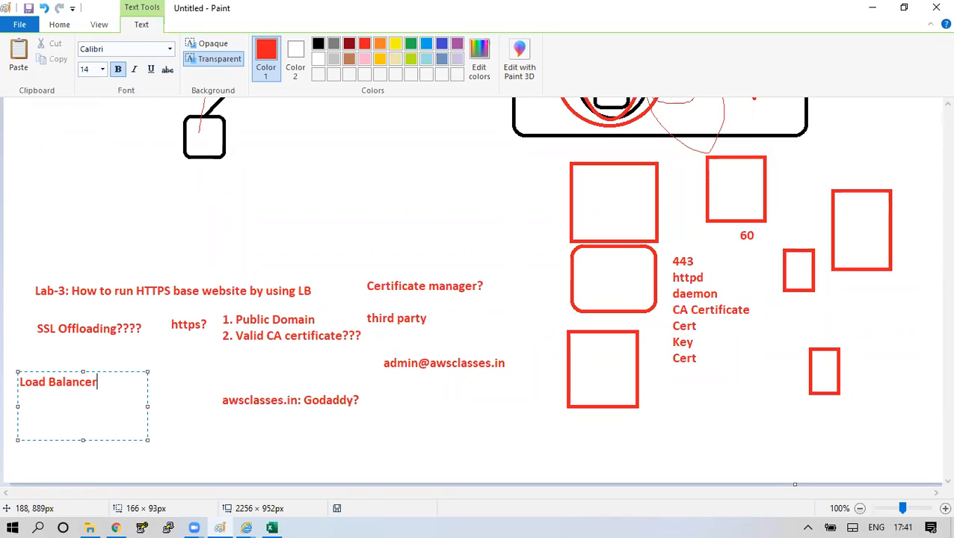
type(":")
key("Return")
key("Return")
type("Listern")
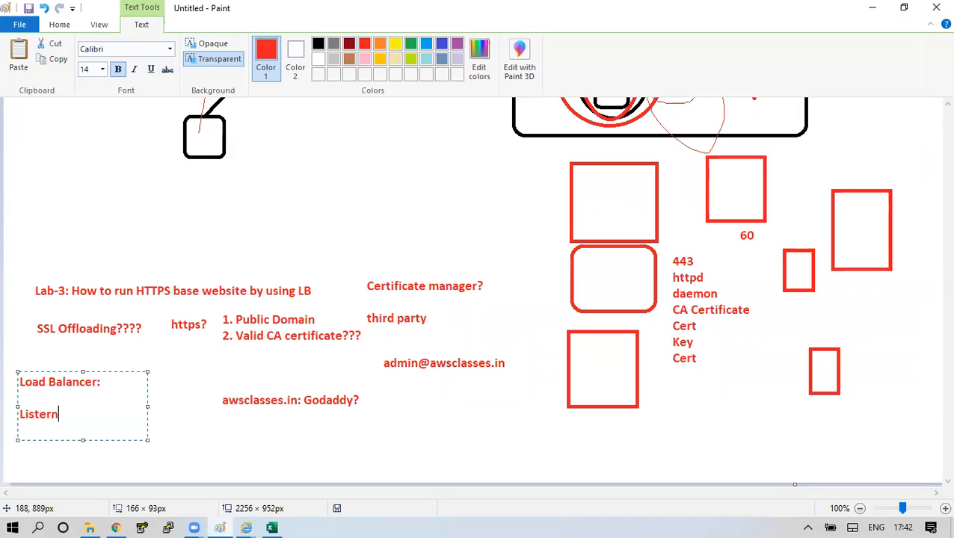
key("BackSpace")
key("BackSpace")
type("ner: 443")
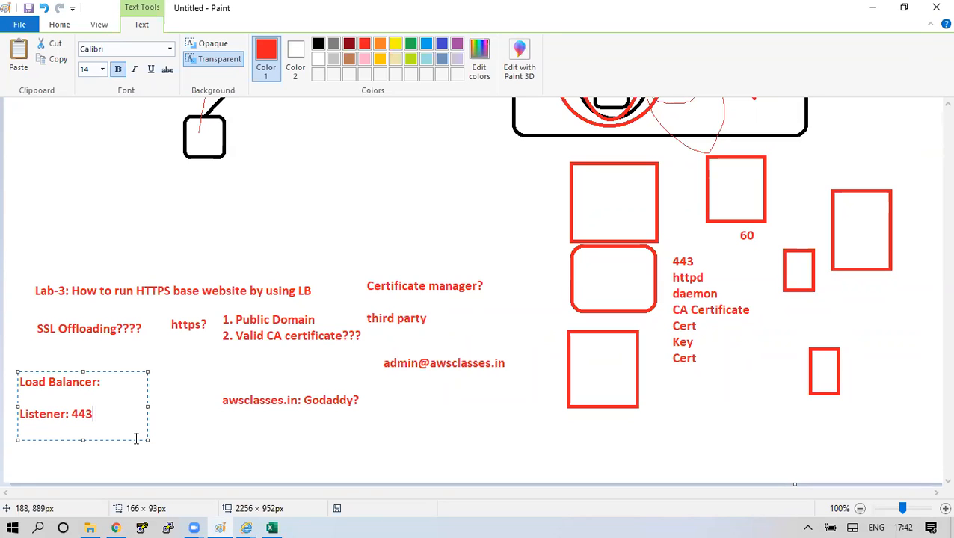
left_click_drag(110, 417, 28, 420)
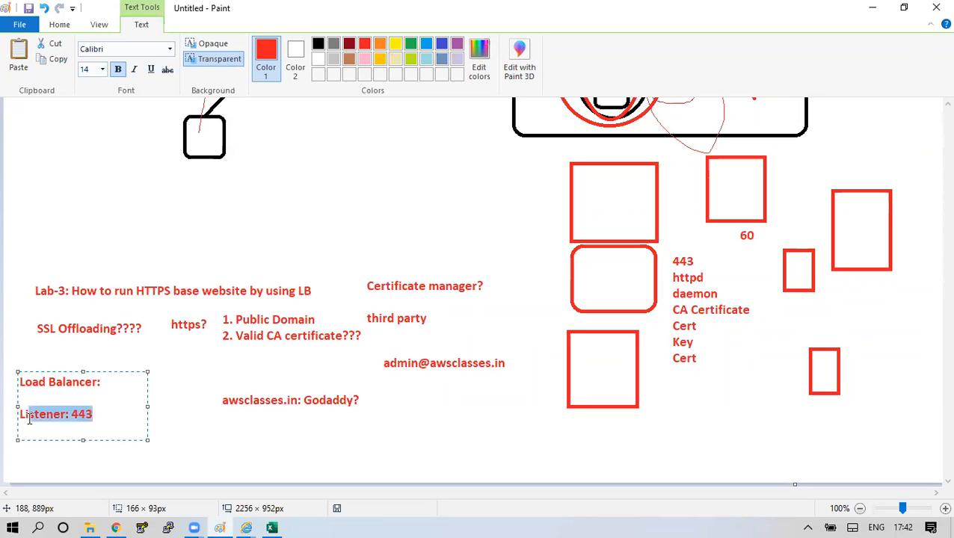
left_click(115, 528)
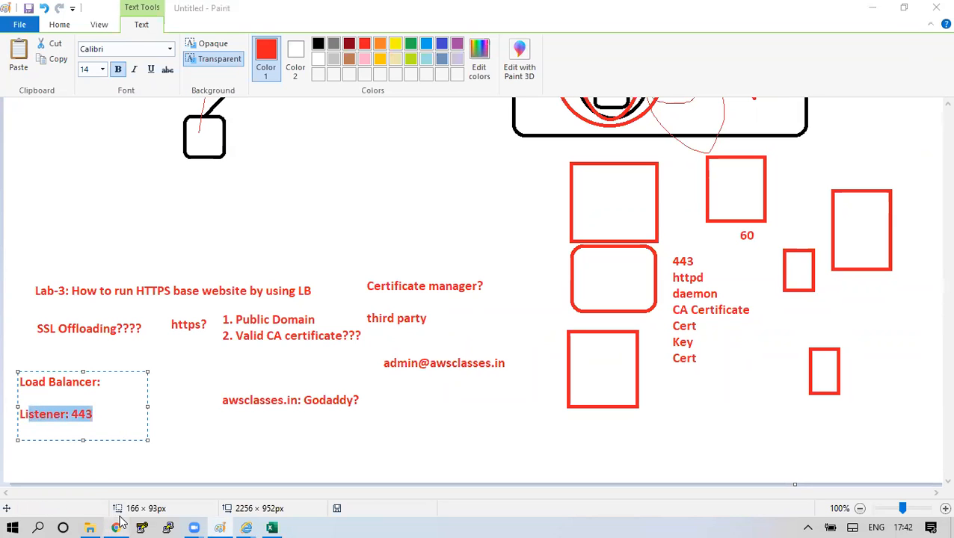
left_click(844, 233)
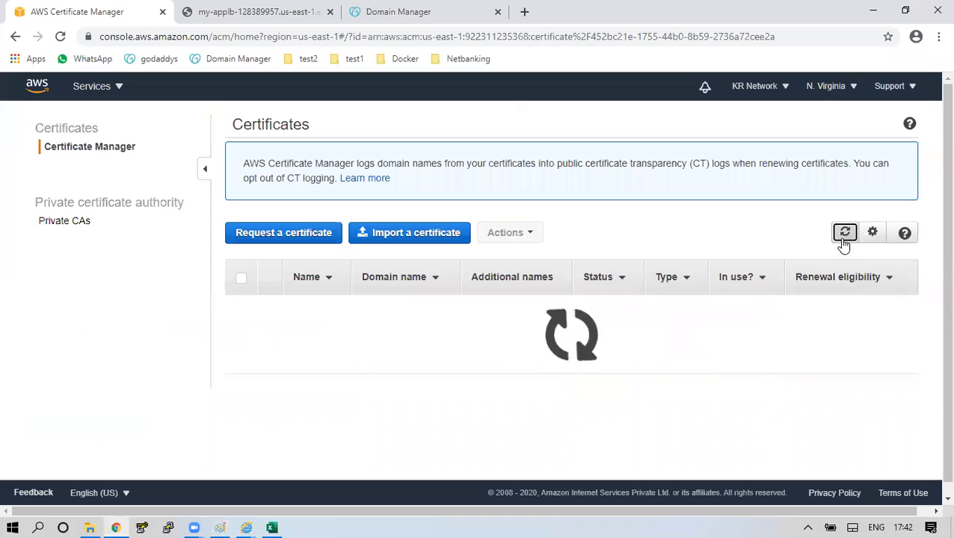
Refresh the certificate list repeatedly and recheck the GoDaddy DNS records page.
left_click(844, 233)
left_click(844, 234)
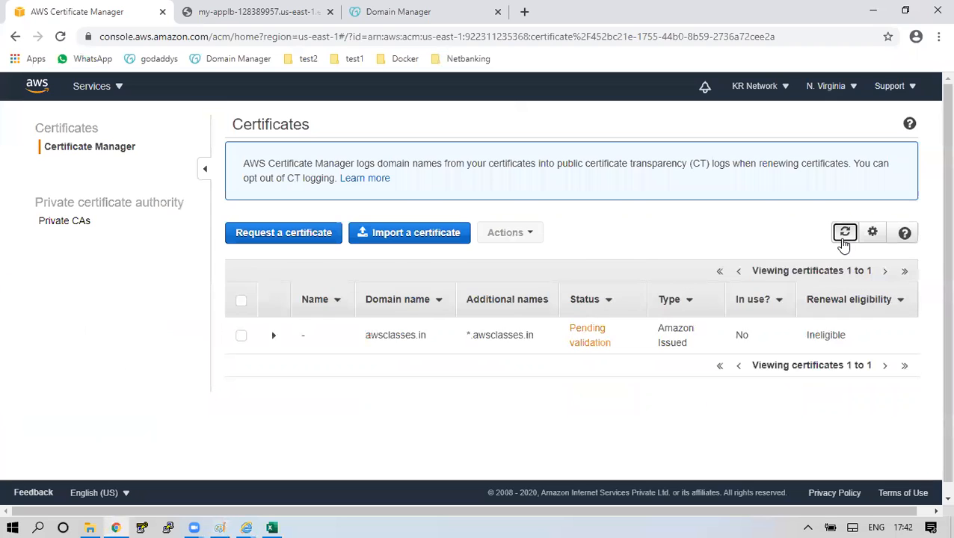
left_click(845, 233)
left_click(843, 240)
left_click(843, 241)
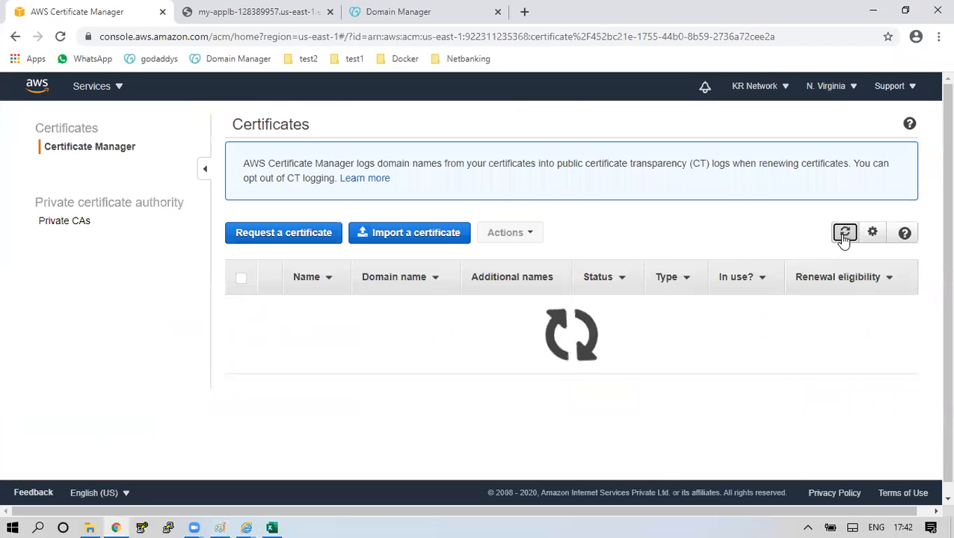
left_click(843, 241)
left_click(354, 9)
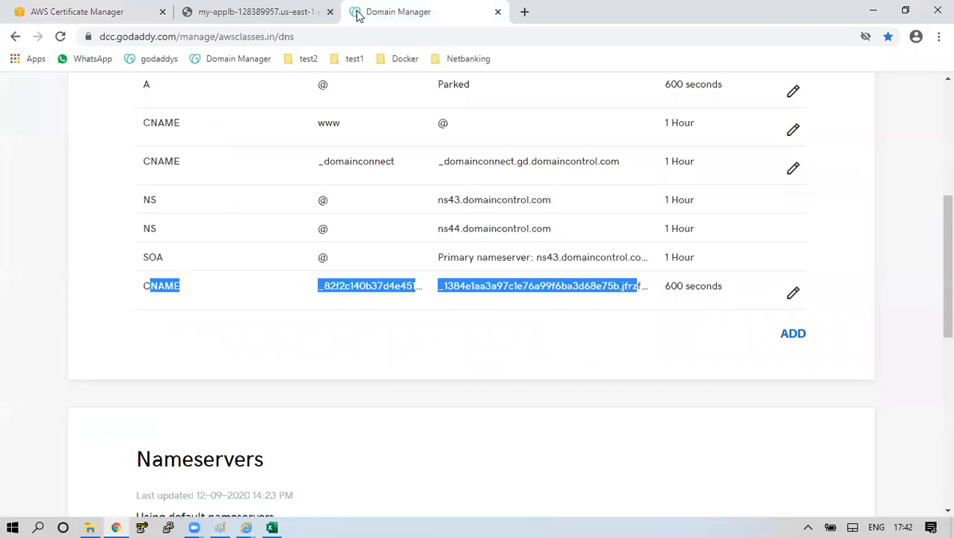
left_click(60, 36)
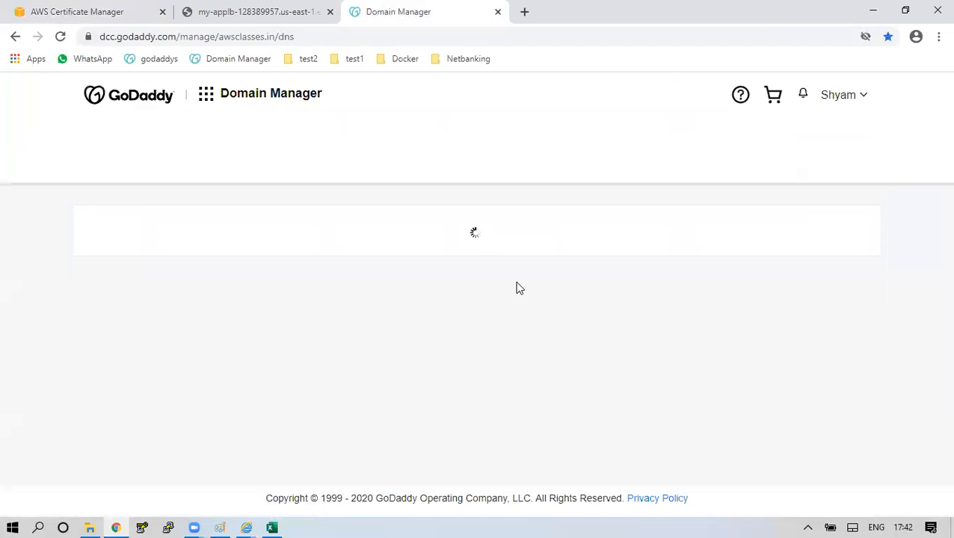
scroll(515, 288, "down", 1)
scroll(517, 291, "down", 4)
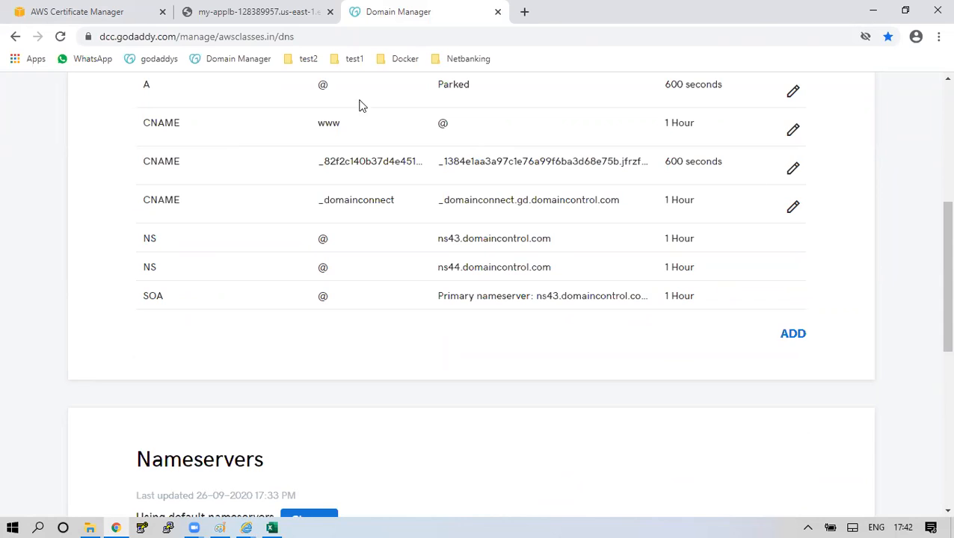
Reload Certificate Manager and refresh until the awsclasses.in certificate shows Issued.
left_click(93, 10)
left_click(61, 37)
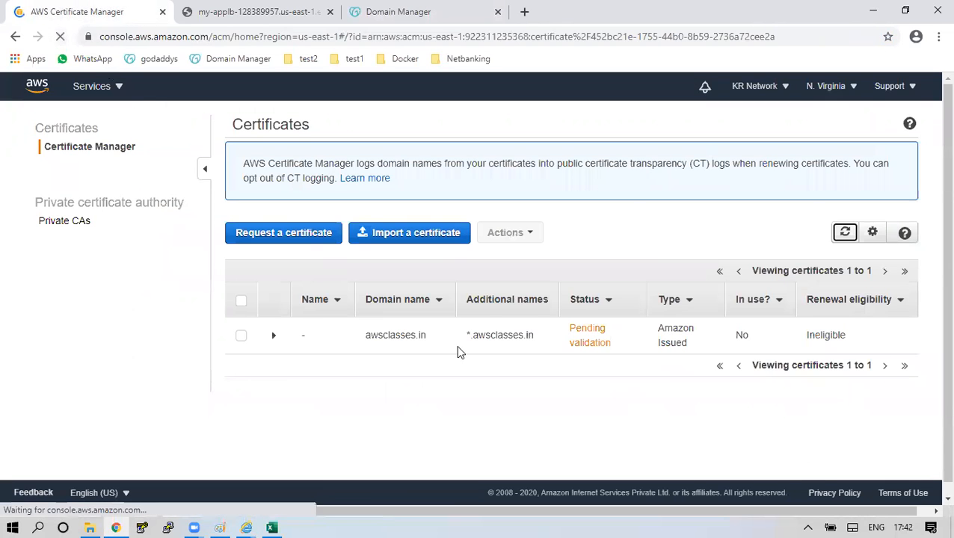
left_click(844, 233)
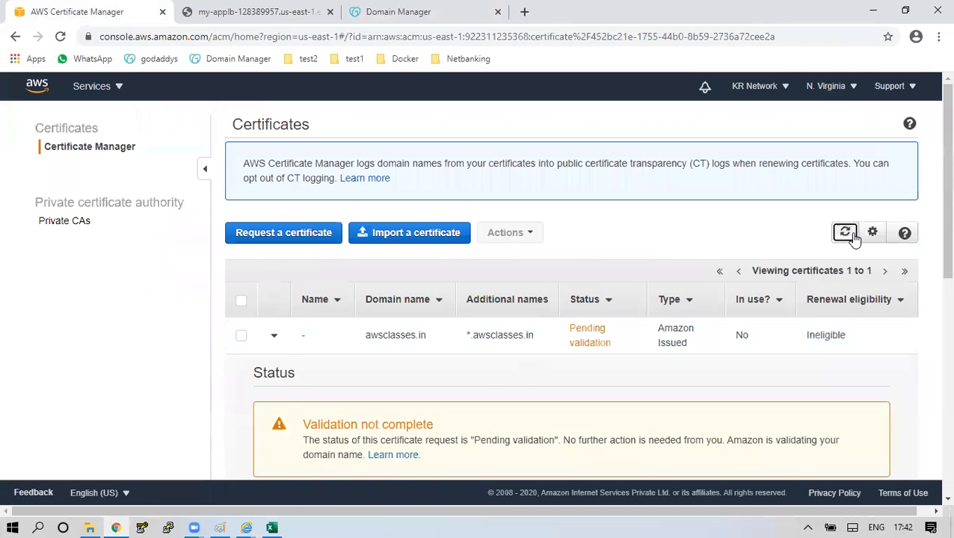
left_click(845, 232)
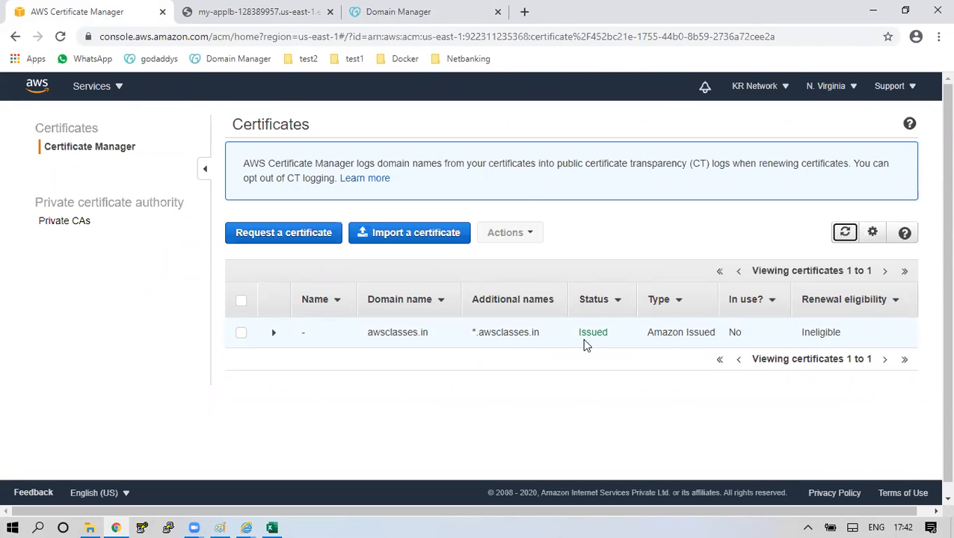
Go to EC2 Load Balancers and start adding a listener to my-applb.
left_click(112, 88)
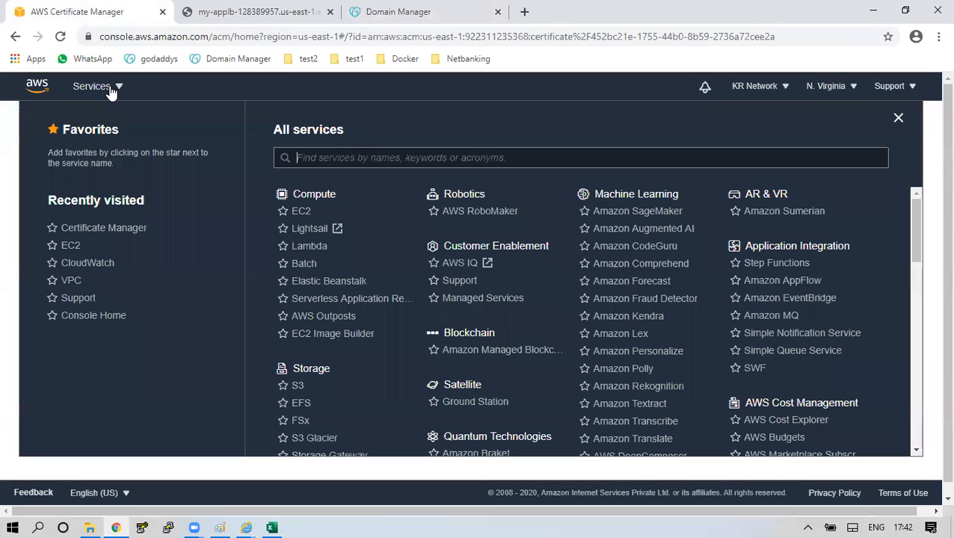
left_click(74, 246)
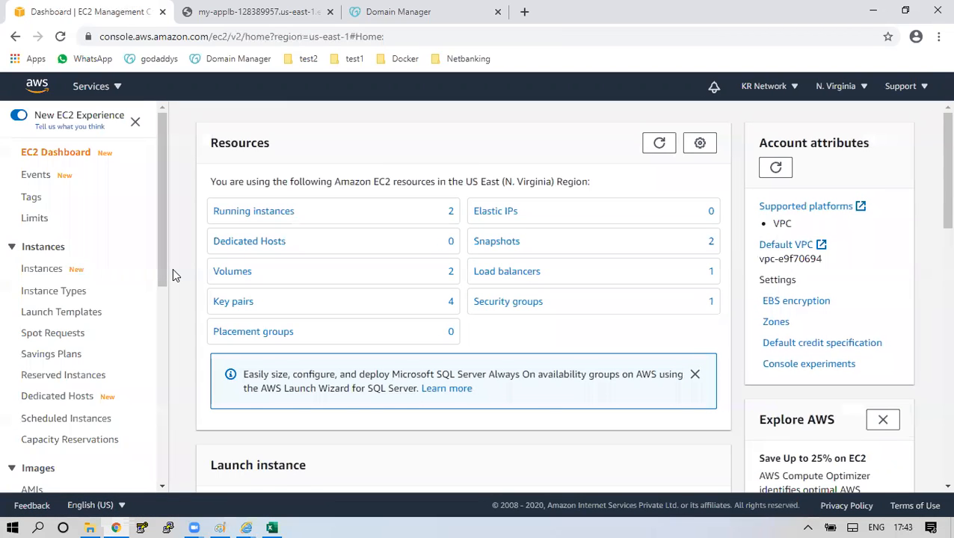
scroll(142, 344, "down", 5)
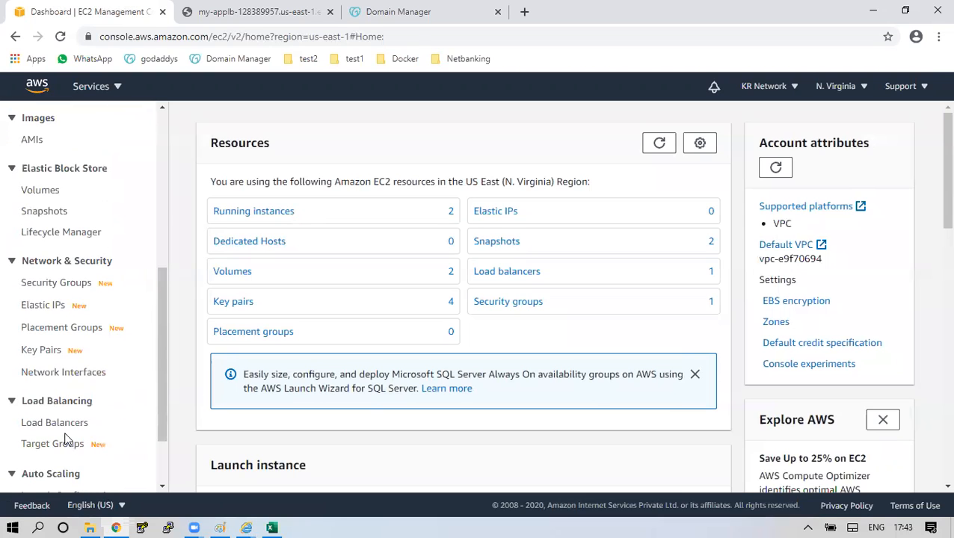
left_click(69, 423)
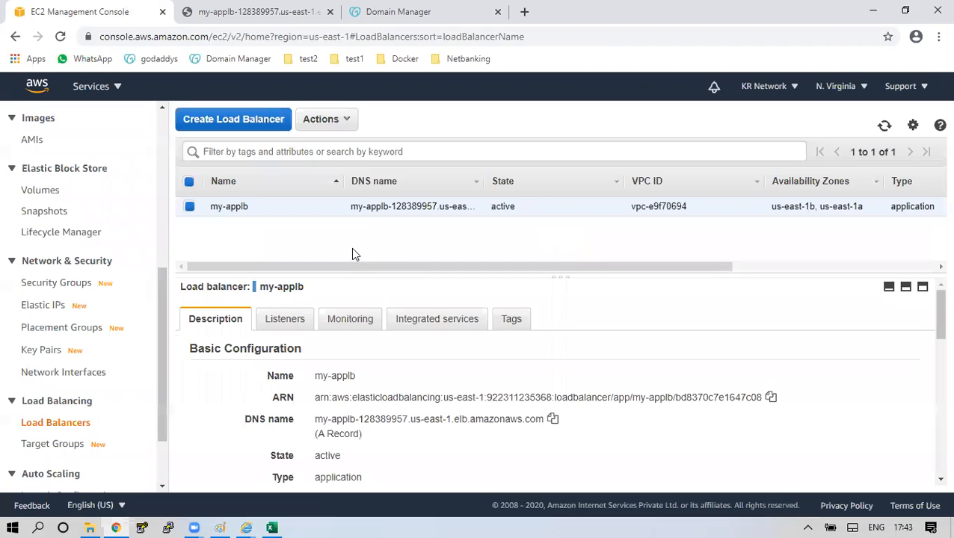
left_click(284, 319)
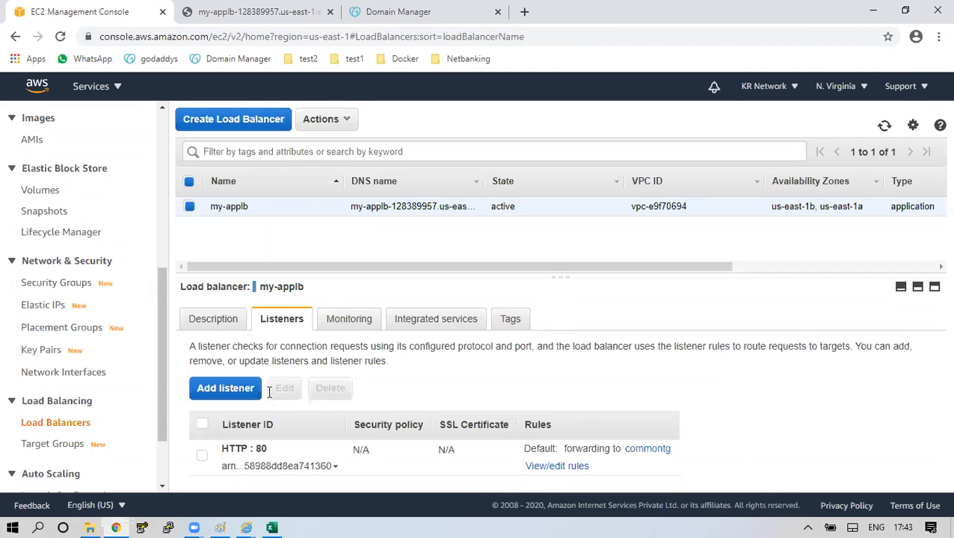
left_click(225, 388)
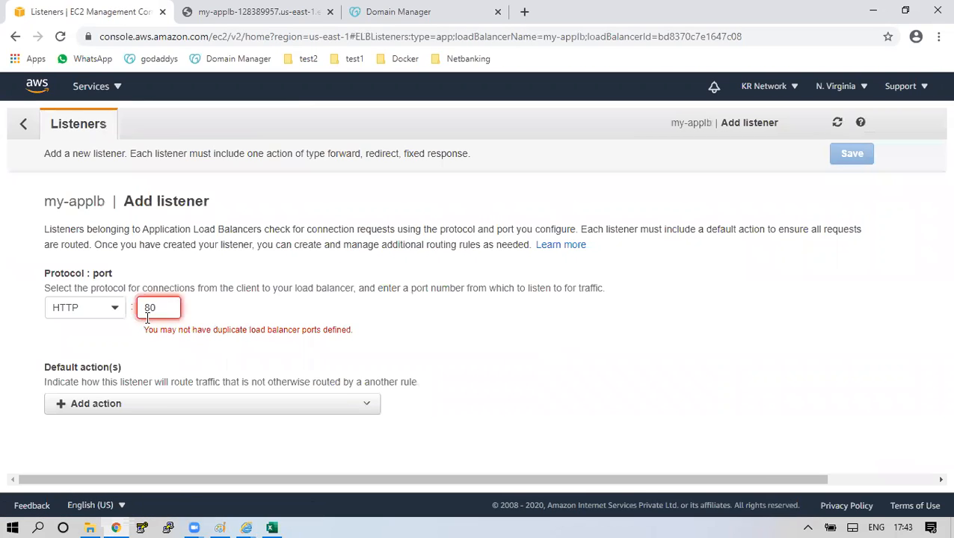
Make the new listener HTTPS on port 443 with the awsclasses.in ACM certificate.
left_click(116, 312)
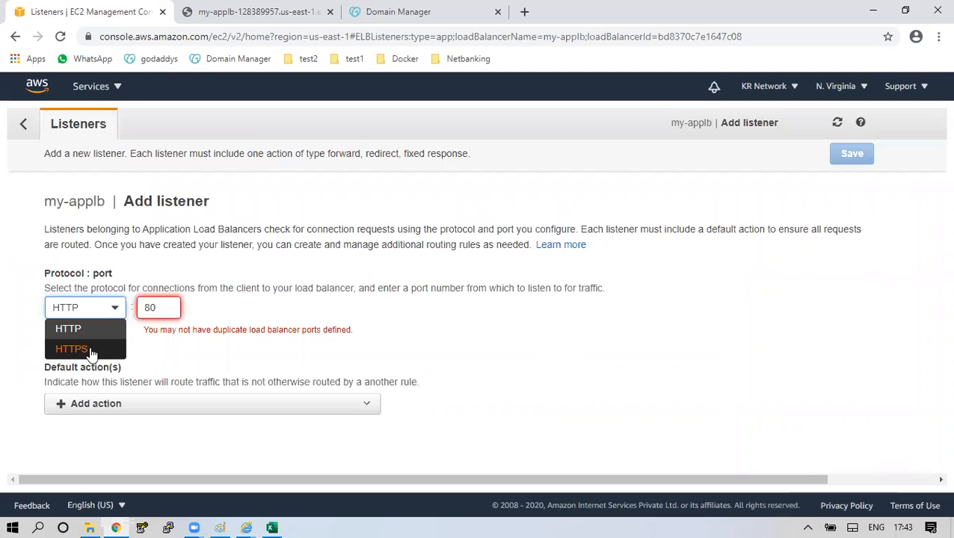
left_click(71, 347)
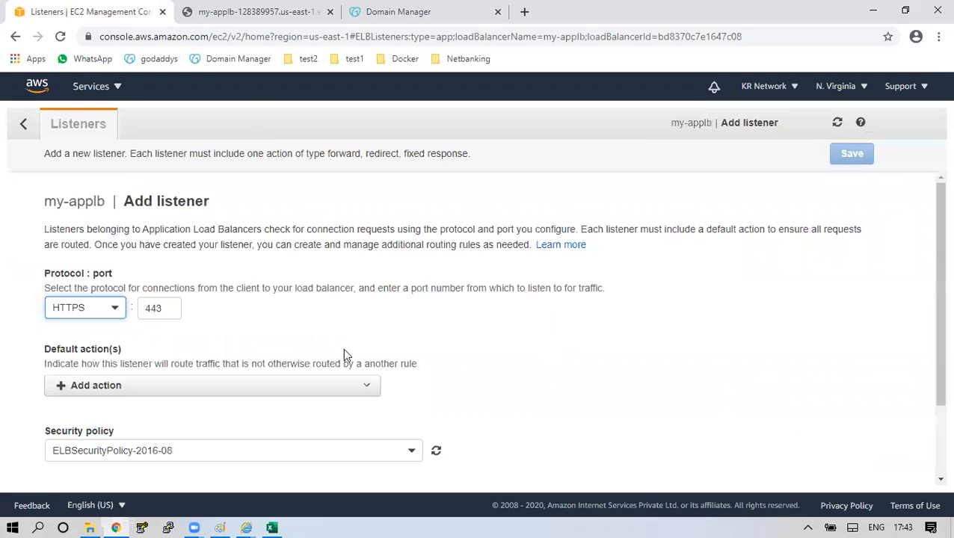
scroll(343, 352, "down", 2)
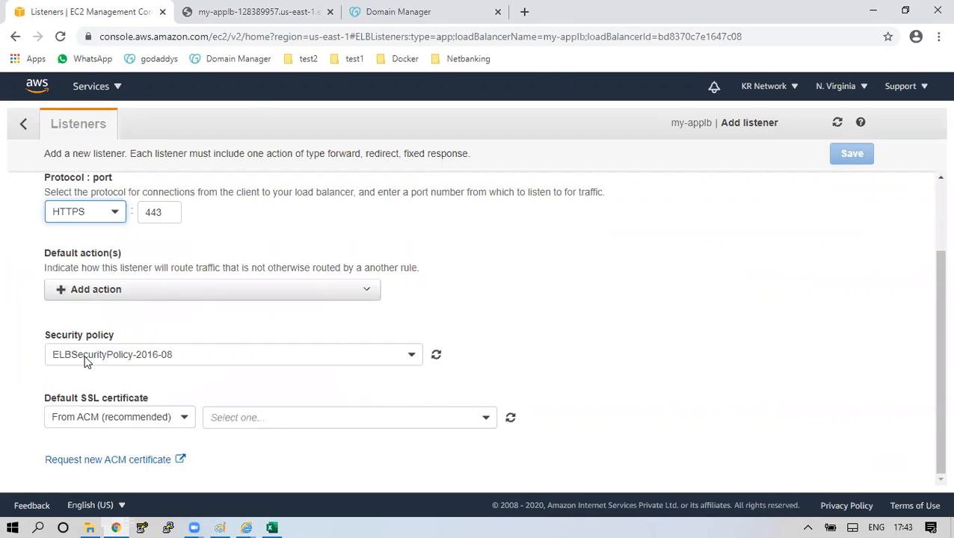
left_click_drag(53, 335, 116, 338)
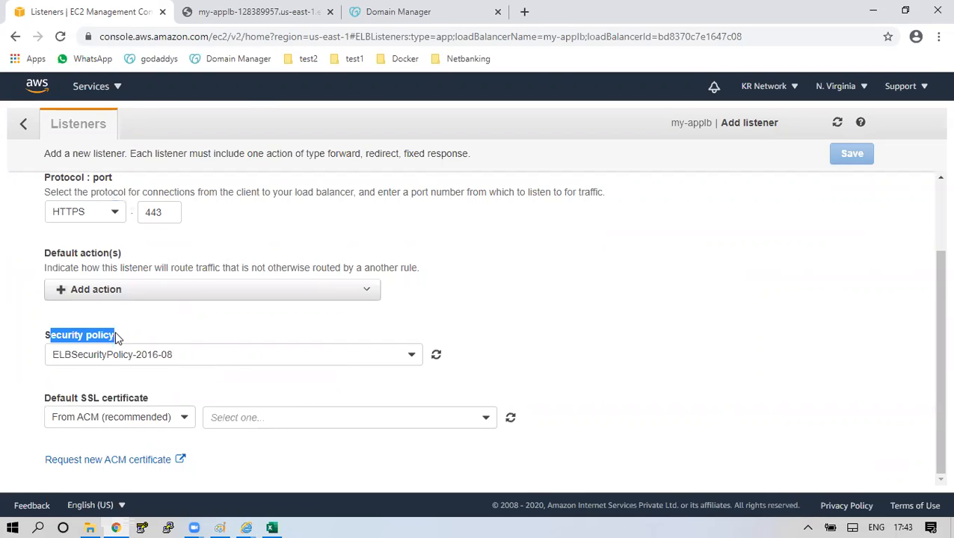
left_click(231, 413)
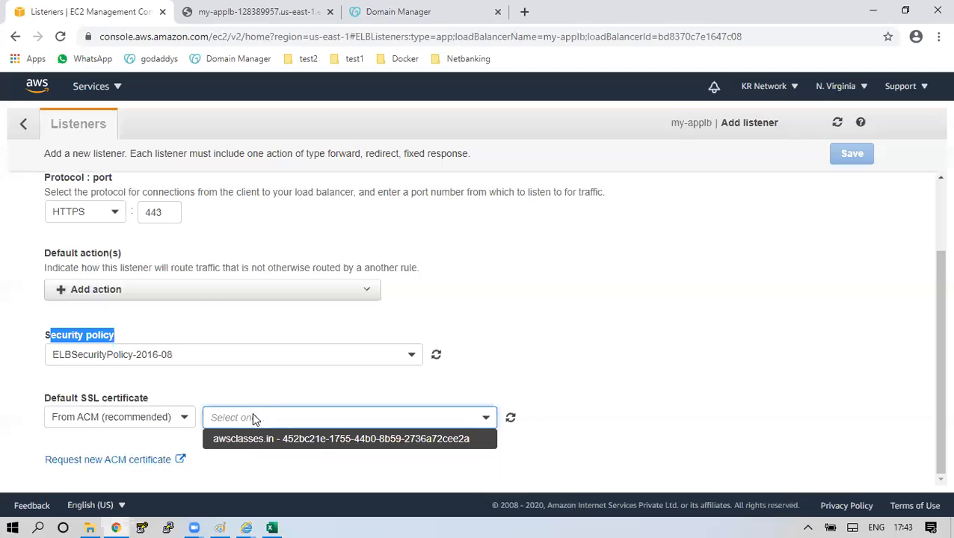
left_click(301, 441)
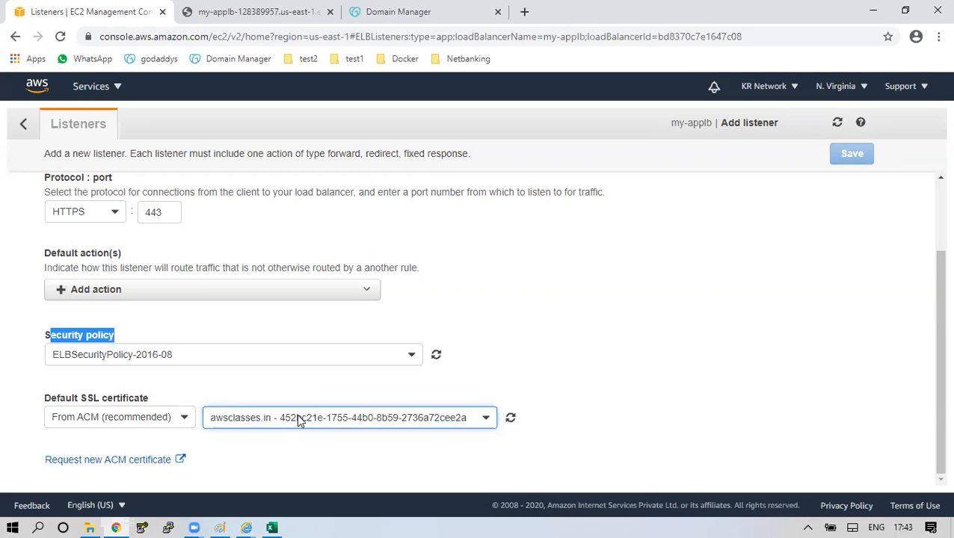
left_click(164, 293)
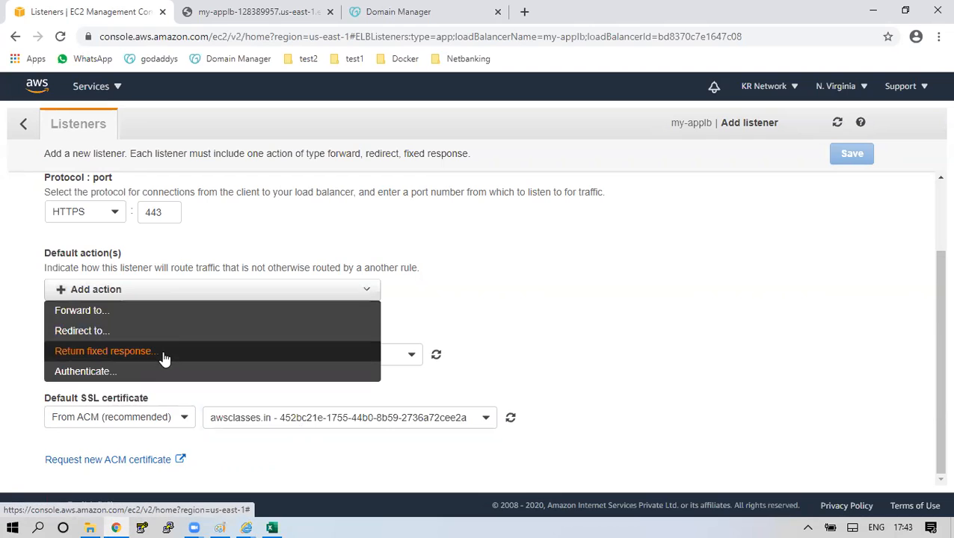
Forward the HTTPS listener's traffic only to commontg, dropping images-tg, and save it.
left_click(161, 319)
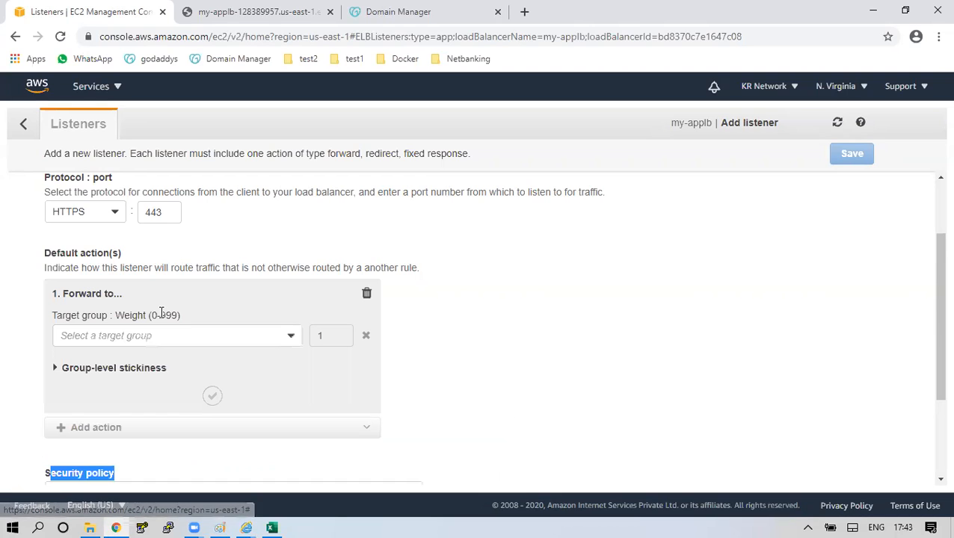
left_click(273, 342)
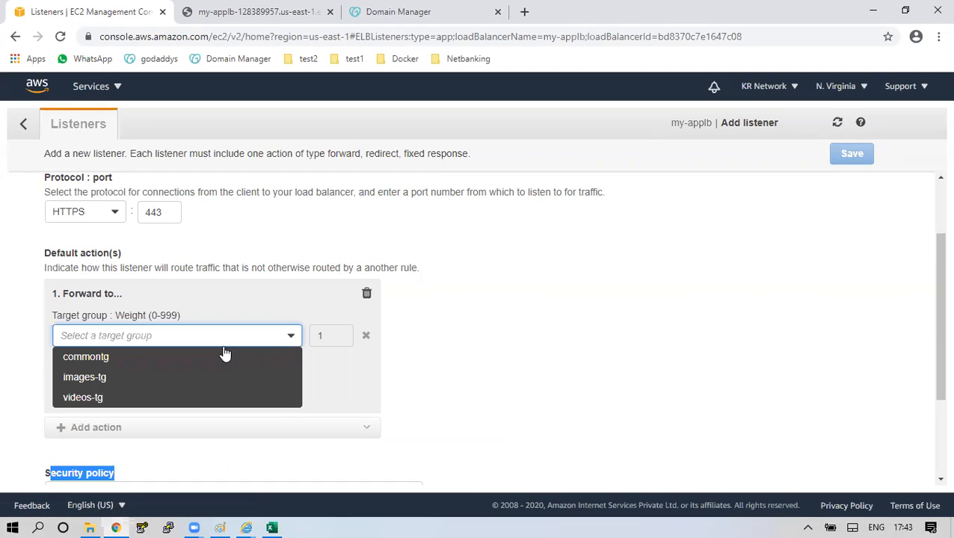
left_click(187, 360)
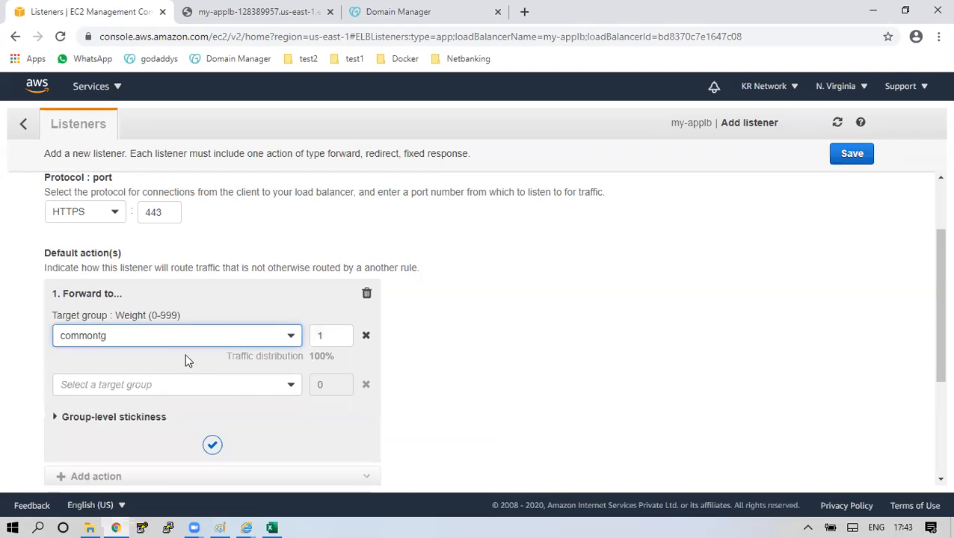
left_click(238, 388)
left_click(193, 405)
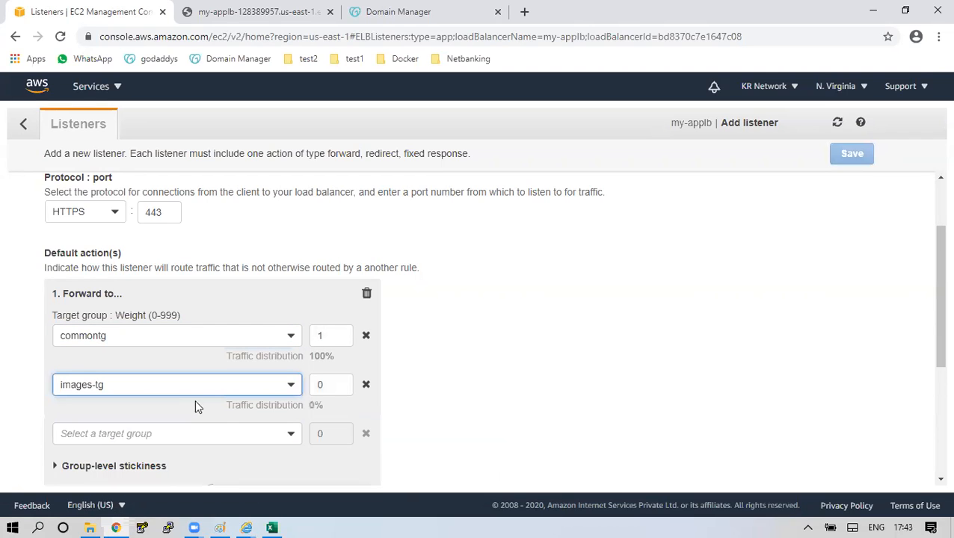
left_click(247, 435)
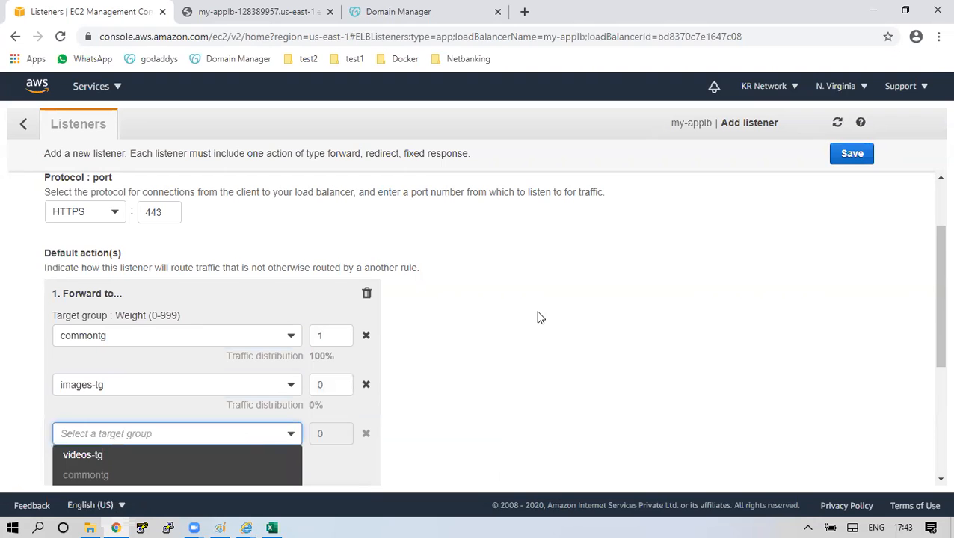
scroll(538, 317, "down", 3)
scroll(538, 317, "up", 6)
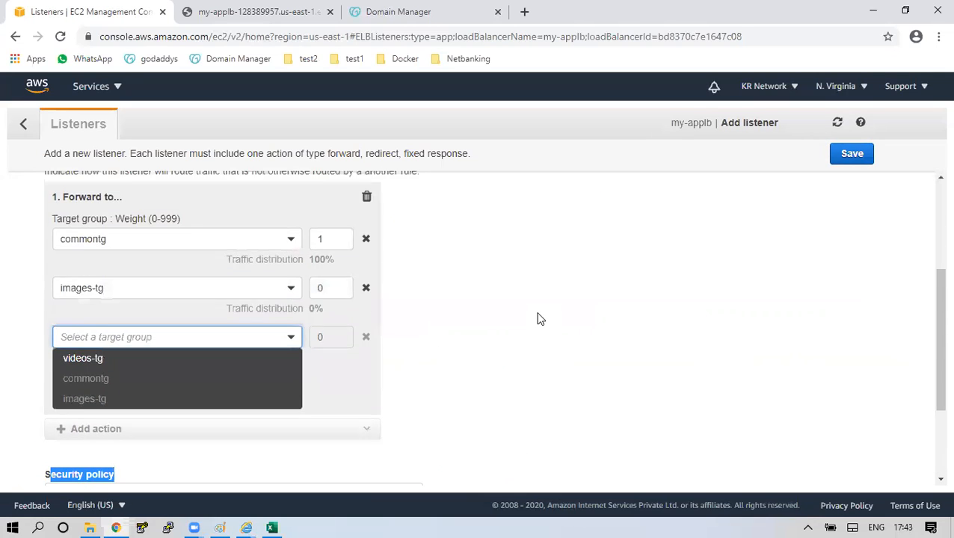
scroll(538, 319, "down", 2)
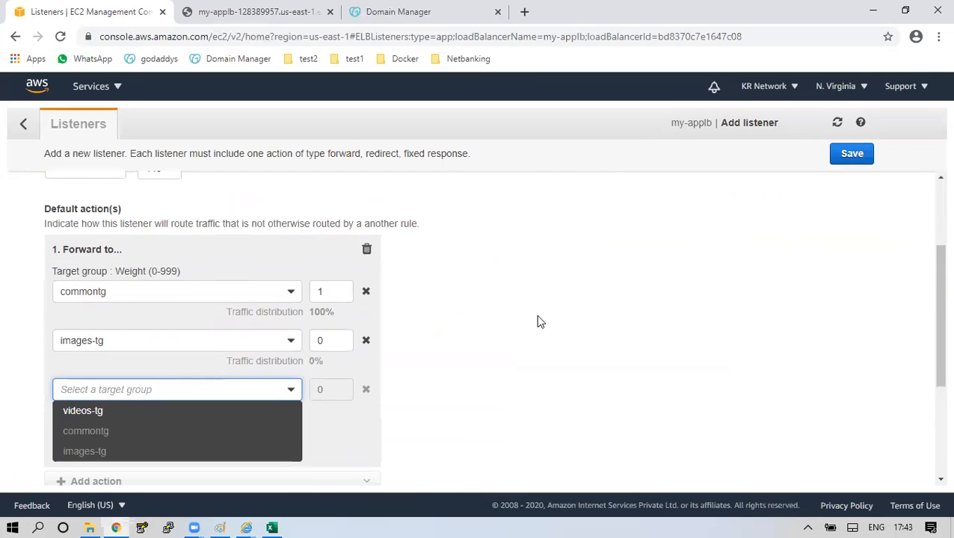
left_click(365, 341)
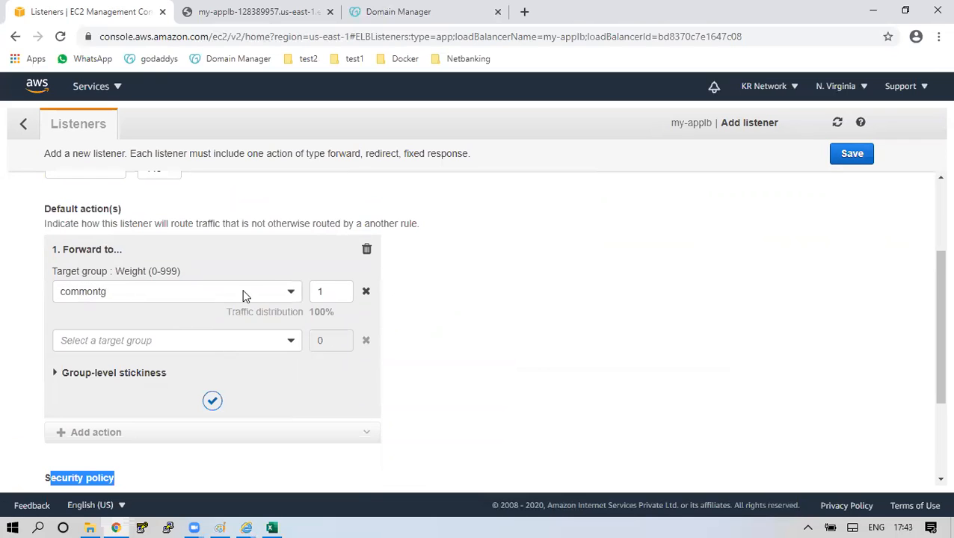
left_click(852, 155)
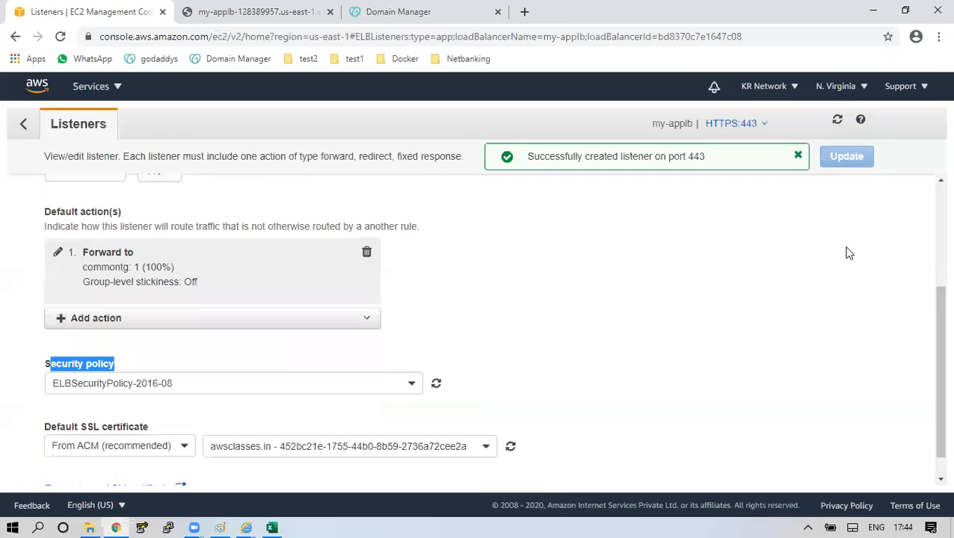
Return to my-applb's Description and copy its DNS name.
left_click(25, 124)
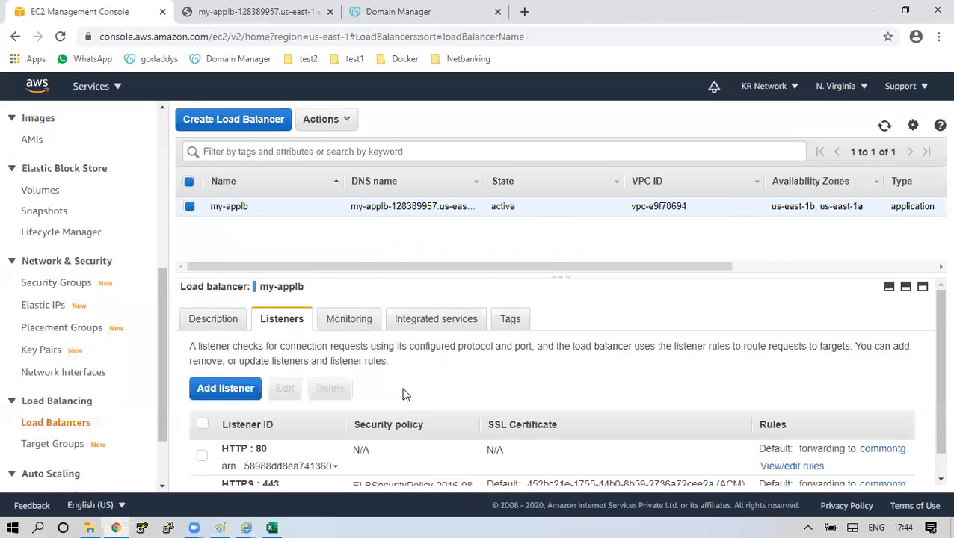
scroll(432, 396, "down", 1)
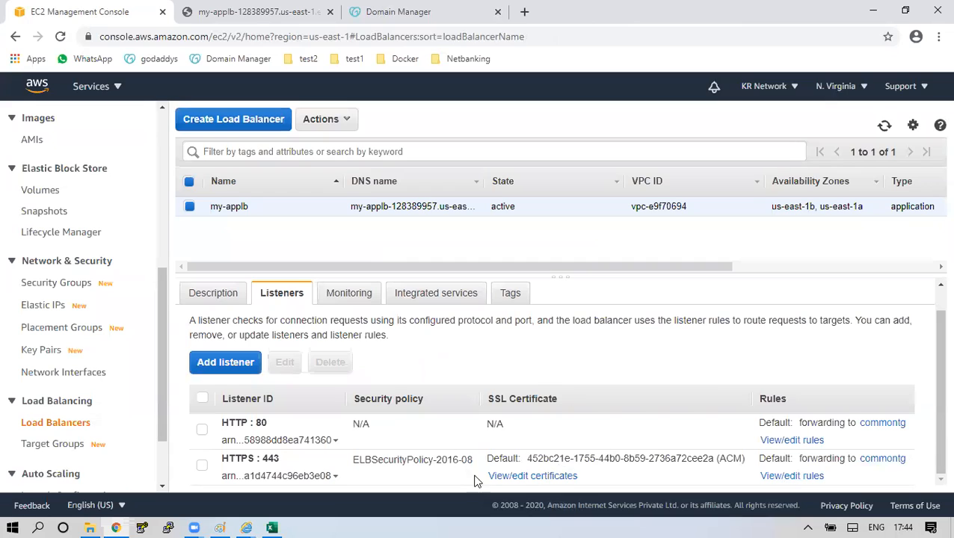
left_click(201, 432)
left_click(201, 431)
left_click(284, 6)
key("ctrl+shift+Tab")
left_click(224, 299)
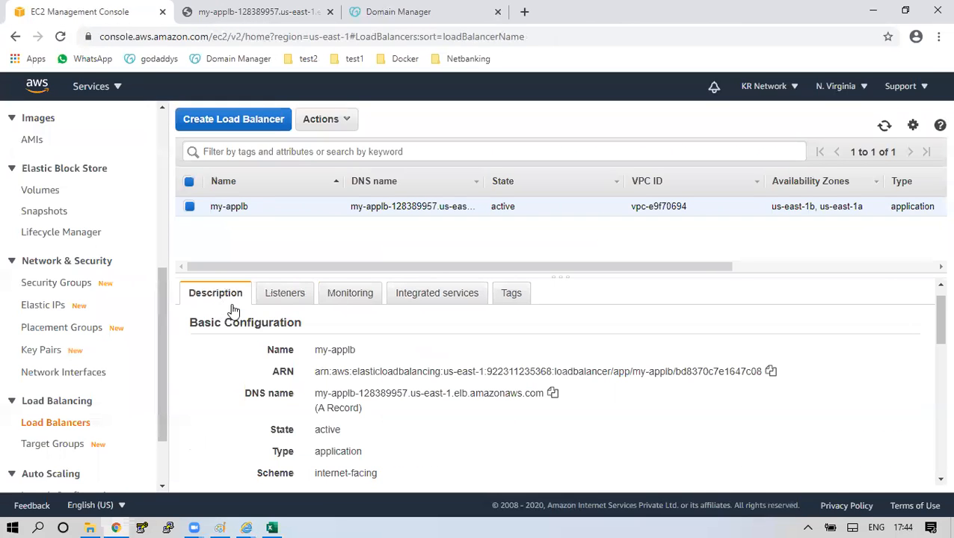
left_click(554, 394)
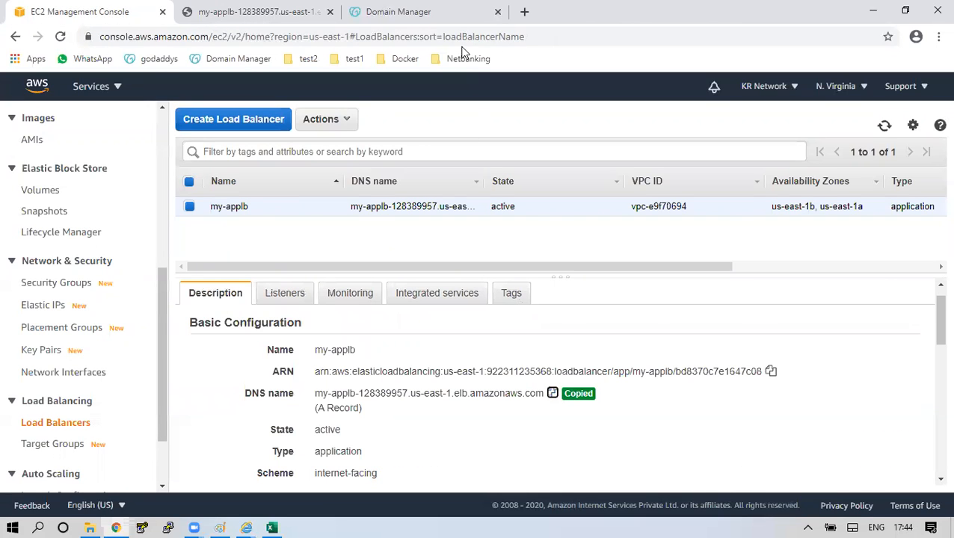
left_click(524, 11)
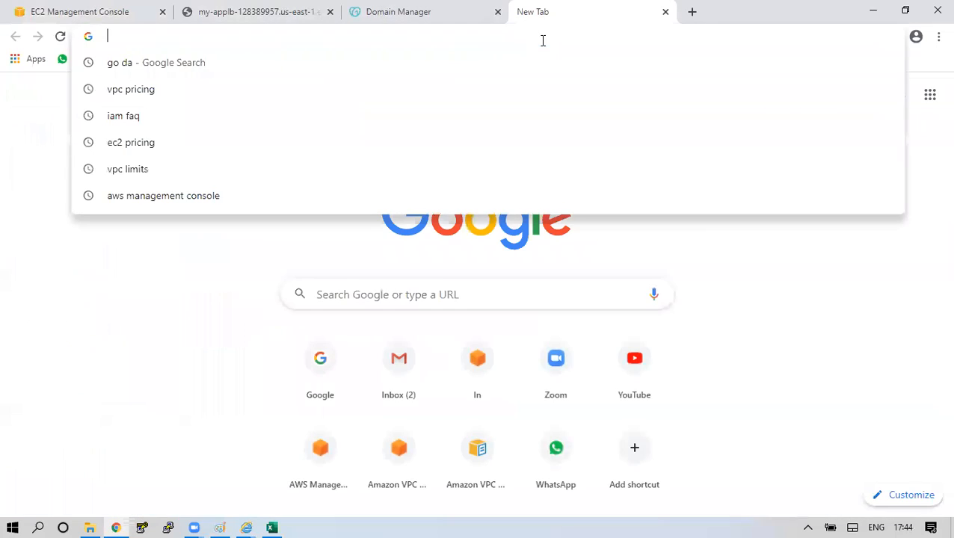
key("ctrl+v")
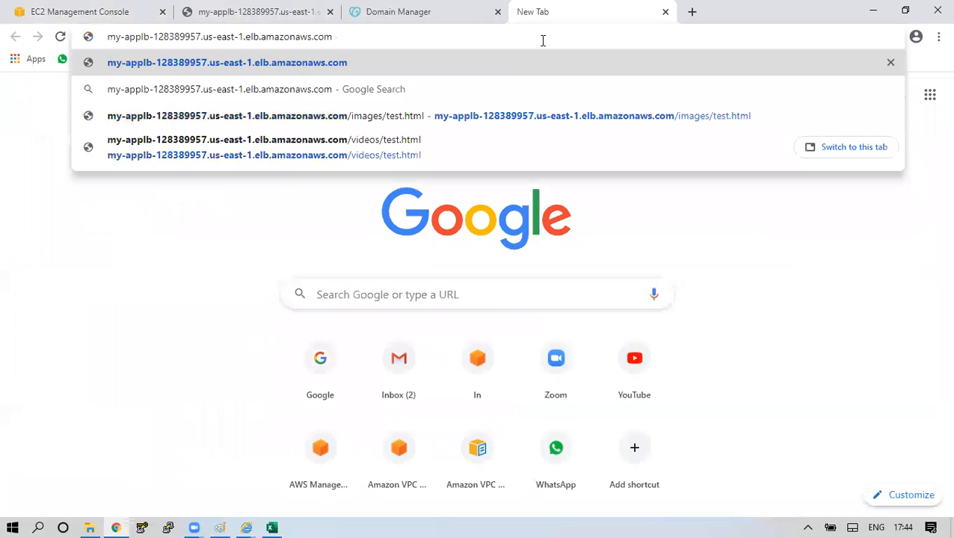
key("shift+Return")
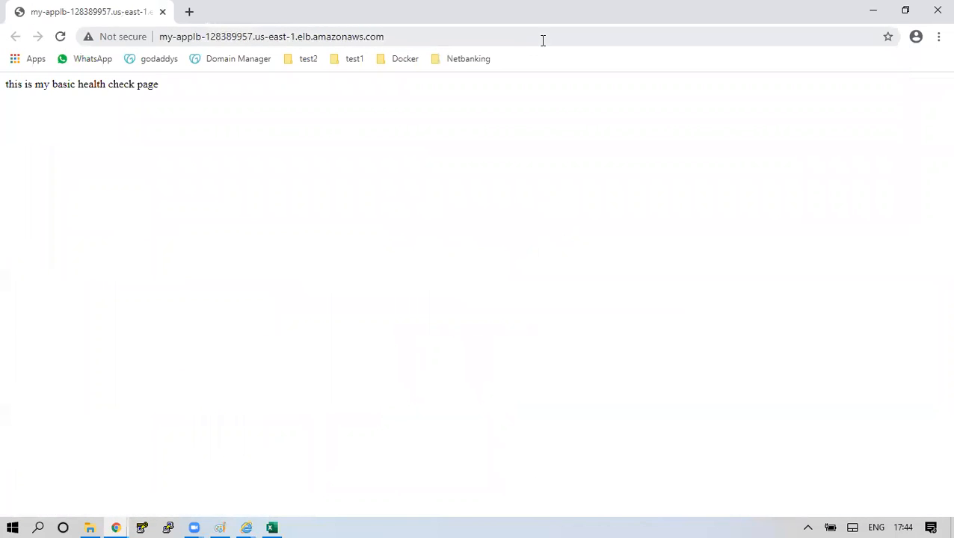
left_click(159, 37)
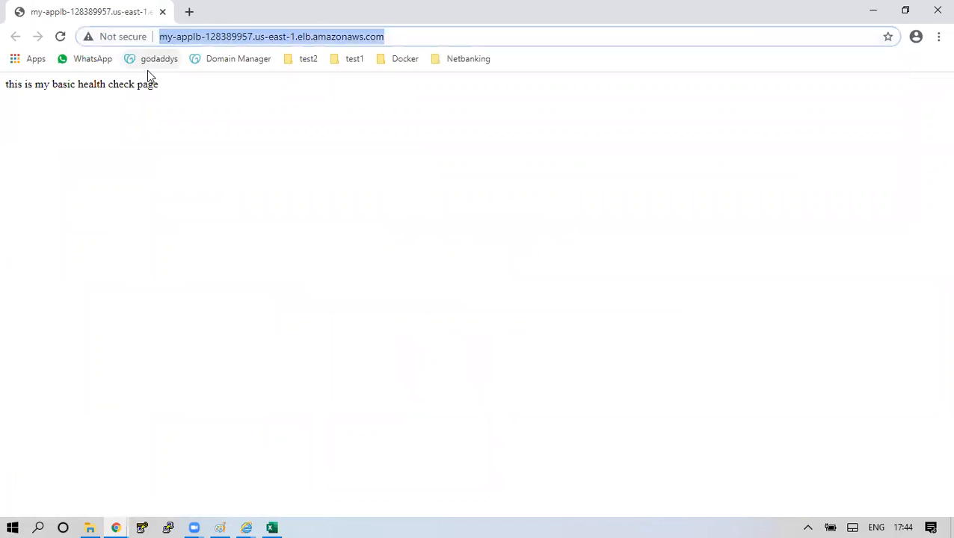
left_click(937, 10)
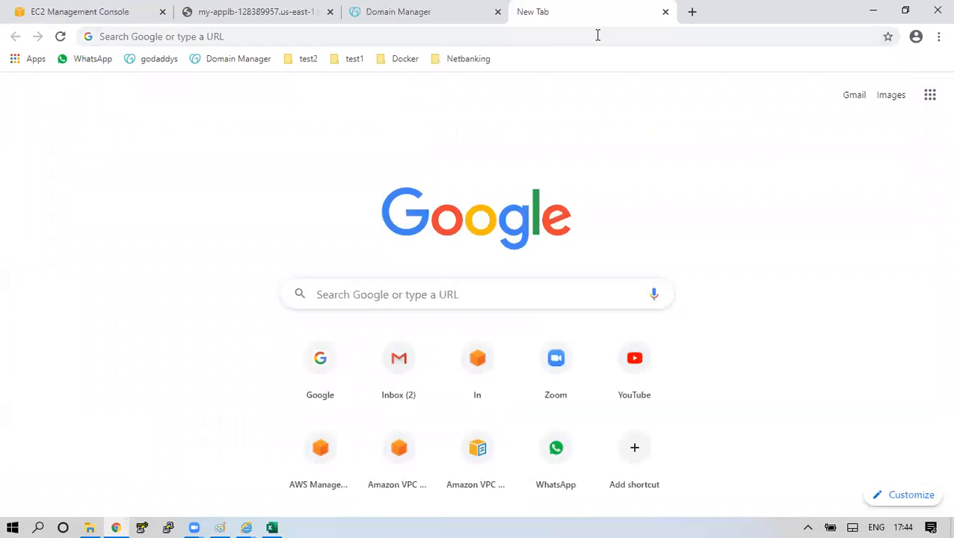
left_click(517, 37)
type("http://")
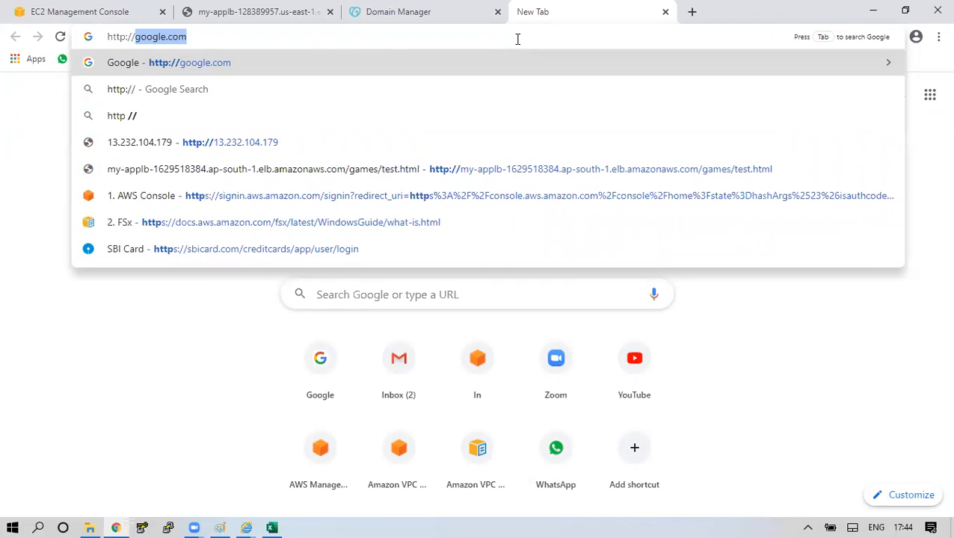
key("ctrl+v")
key("Return")
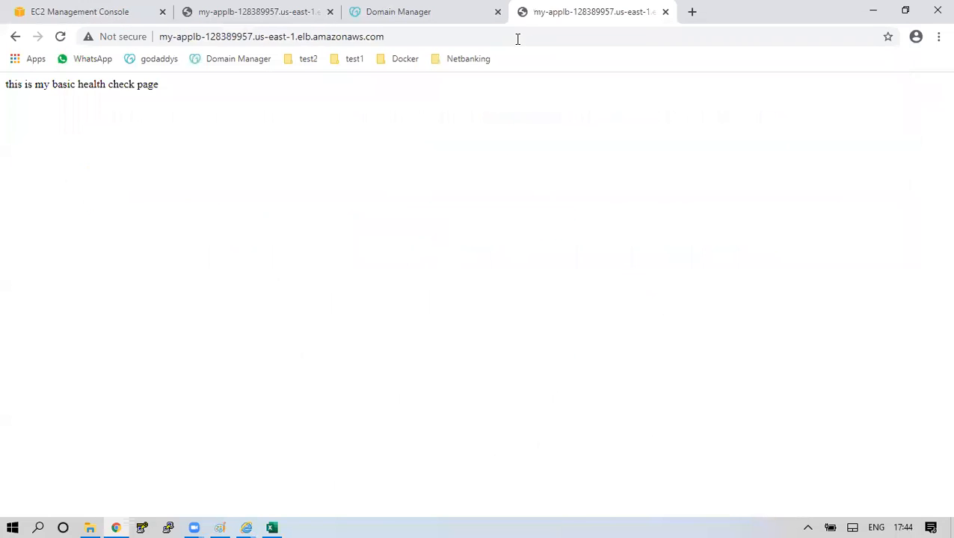
left_click(437, 33)
key("Home")
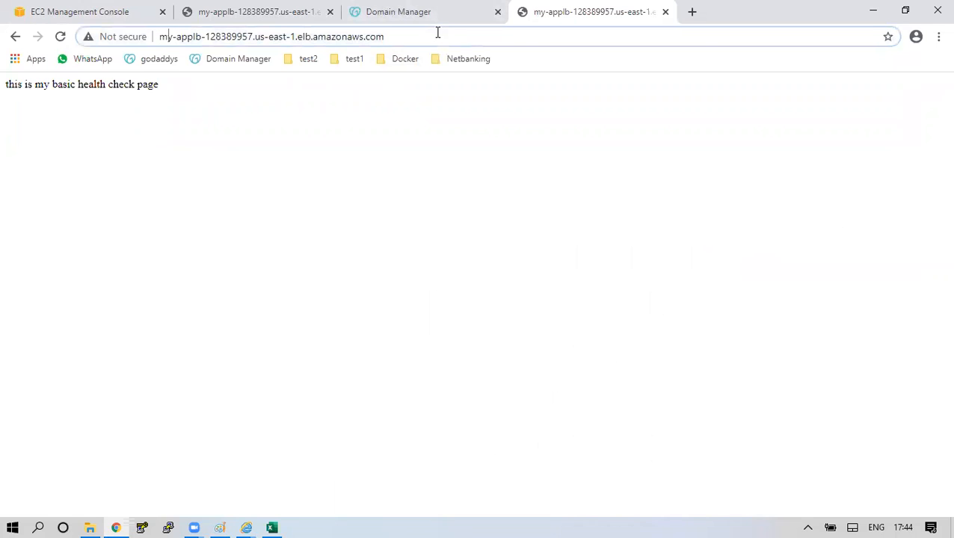
left_click_drag(419, 32, 99, 33)
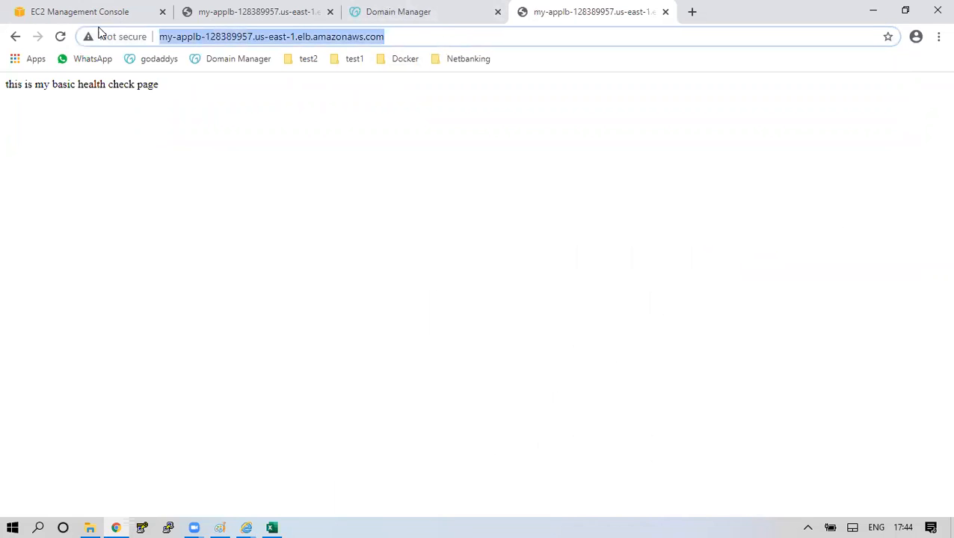
type("https:")
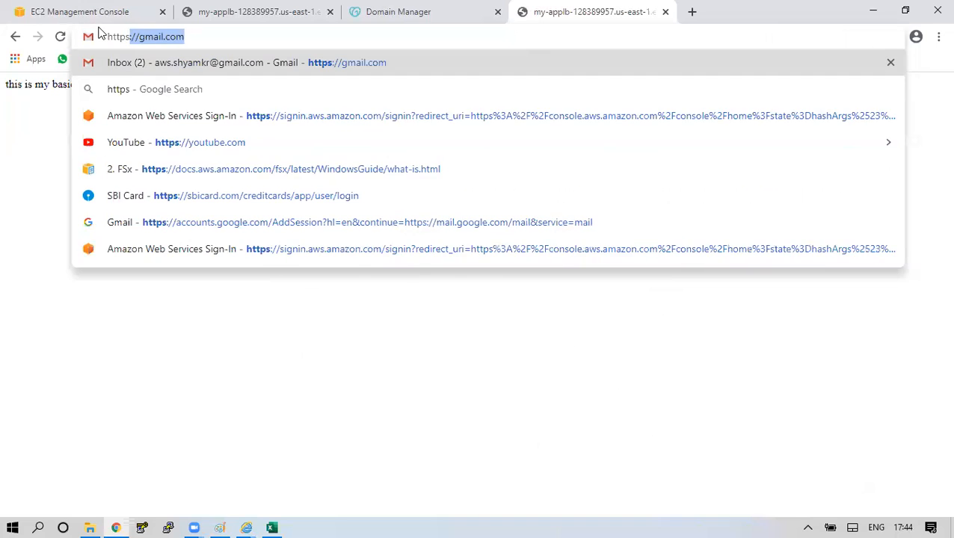
key("ctrl+v")
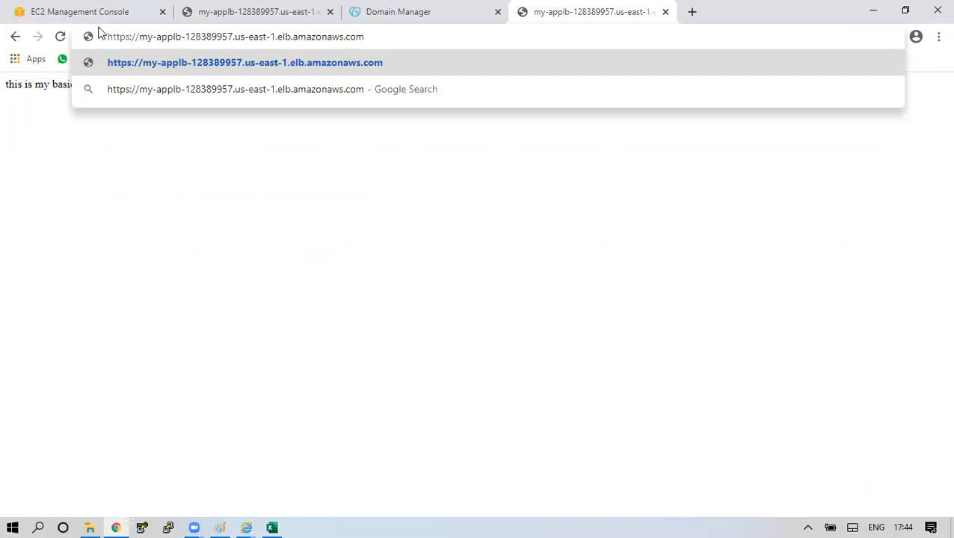
key("Return")
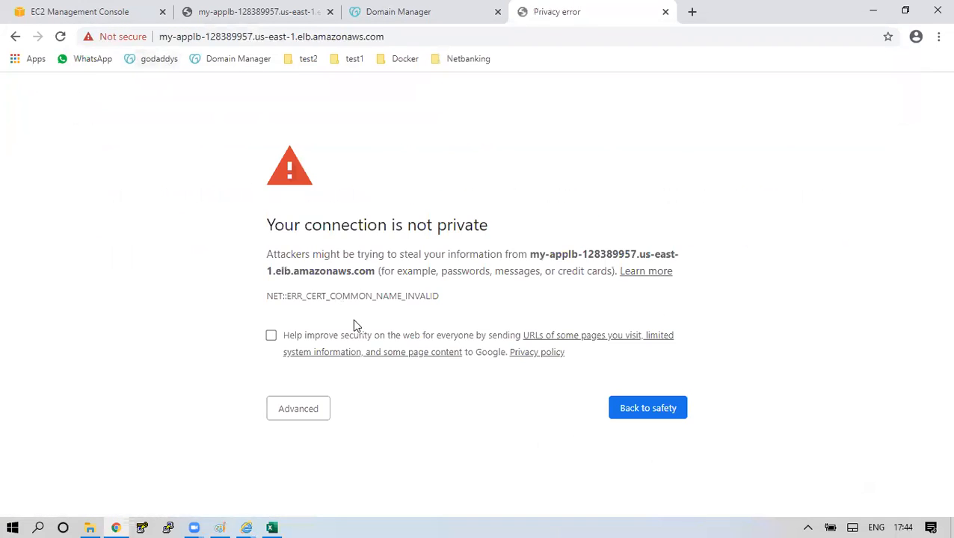
Get past the certificate name warning via Advanced and Proceed to reach the health check page.
left_click_drag(291, 241, 438, 241)
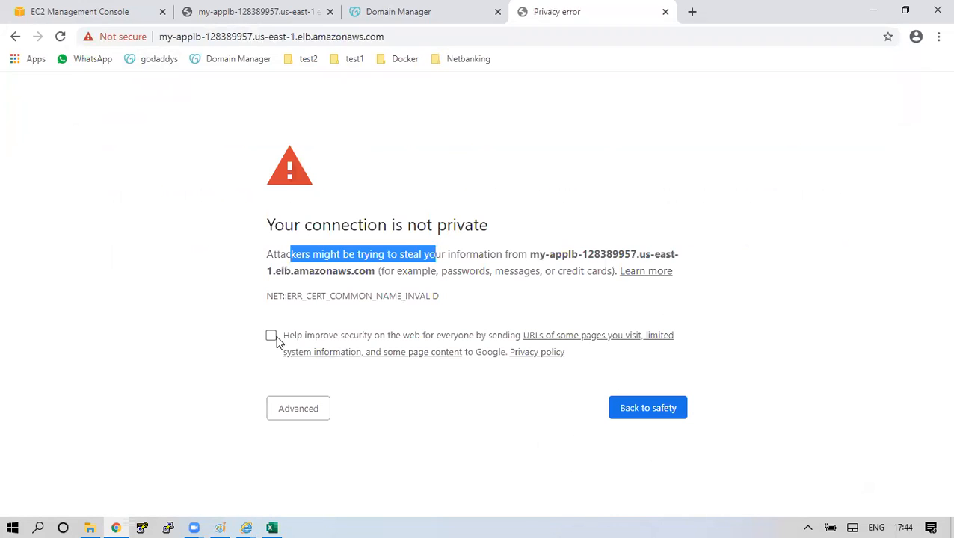
left_click(299, 403)
scroll(433, 371, "down", 1)
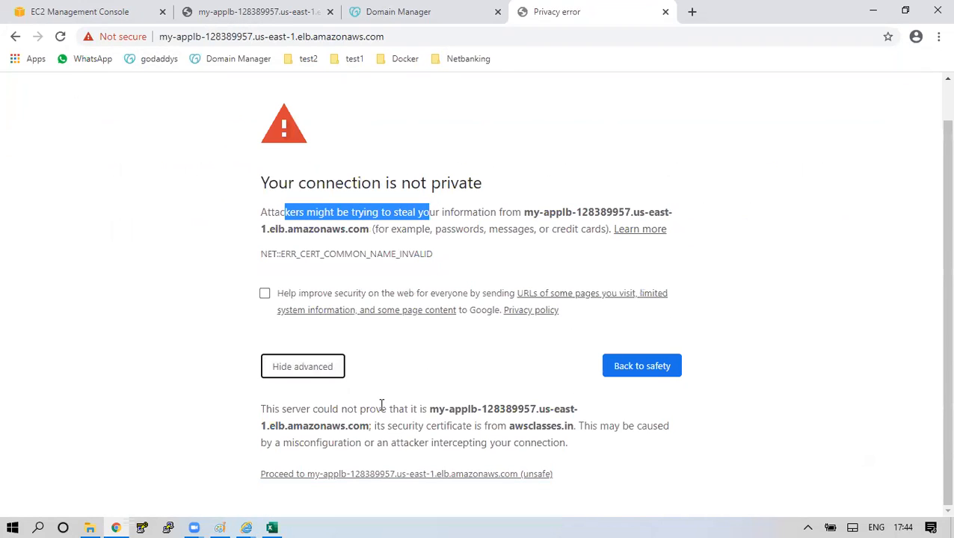
left_click(366, 476)
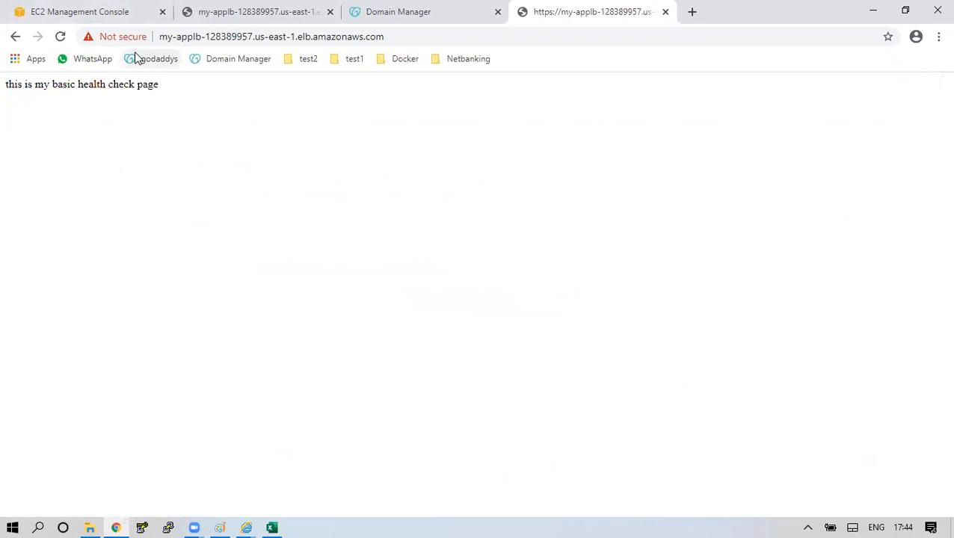
Copy the page address and draw a text box on the Paint whiteboard.
left_click_drag(402, 41, 125, 41)
key("ctrl+c")
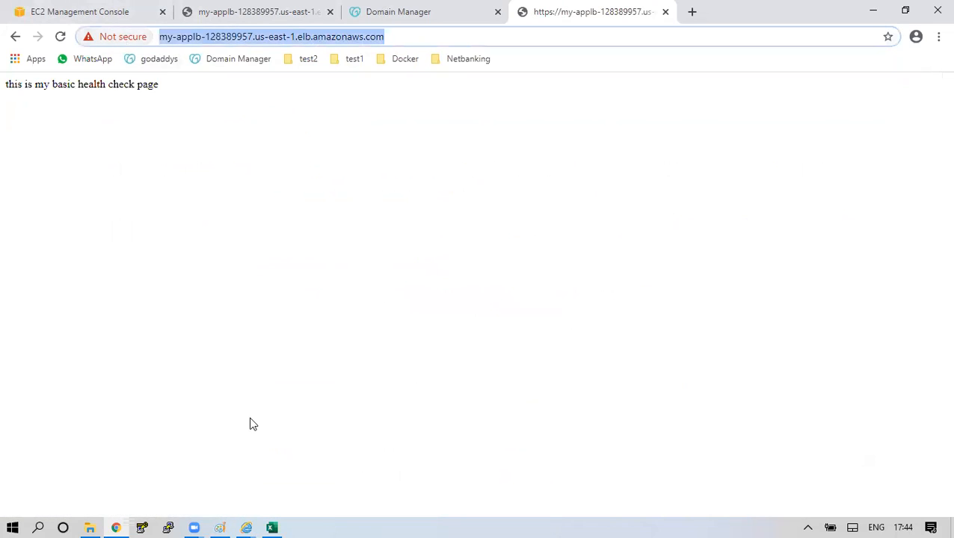
left_click(220, 523)
mouse_move(277, 150)
left_mouse_down()
mouse_move(528, 234)
mouse_move(596, 235)
left_mouse_up()
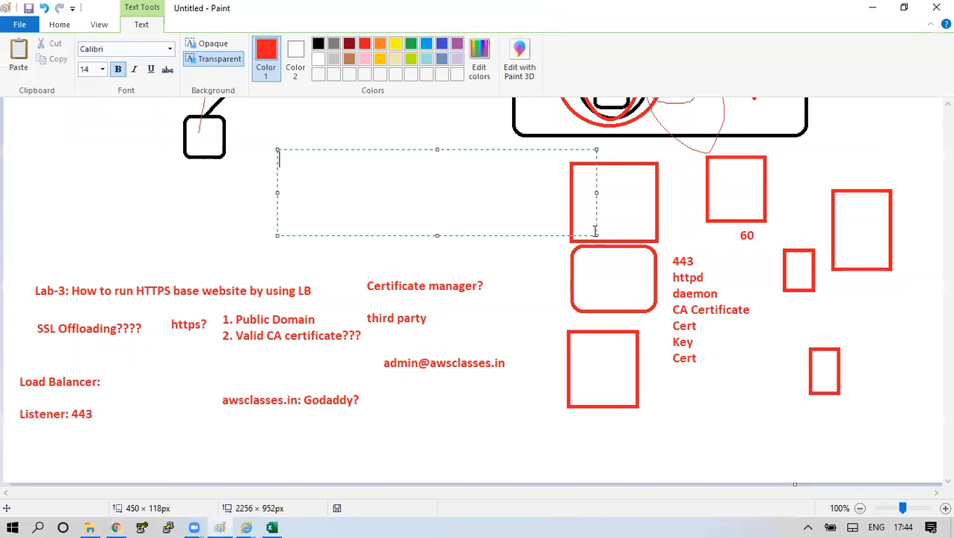
Paste the load balancer's https address into the Paint text box and highlight 'tps'.
key("ctrl+v")
left_click_drag(312, 162, 287, 162)
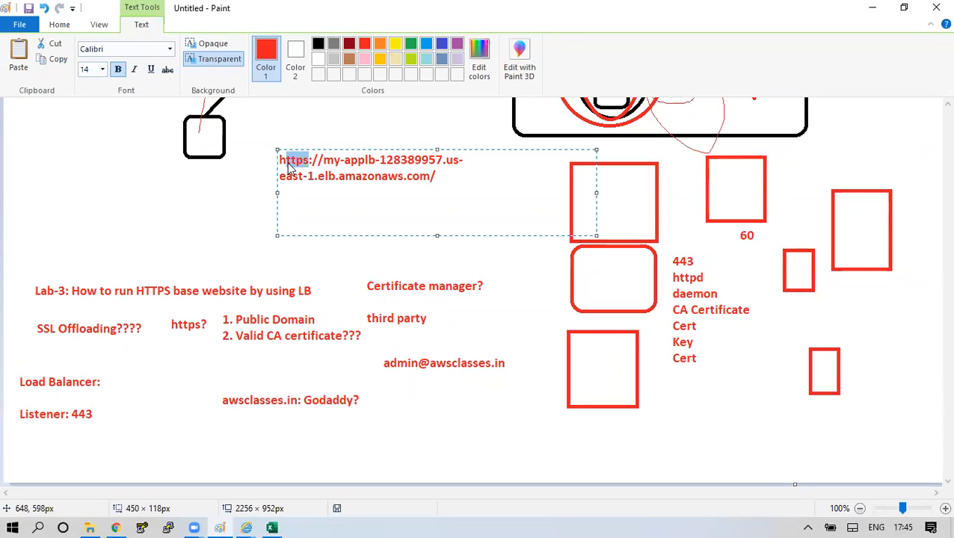
left_click(115, 527)
left_click(120, 12)
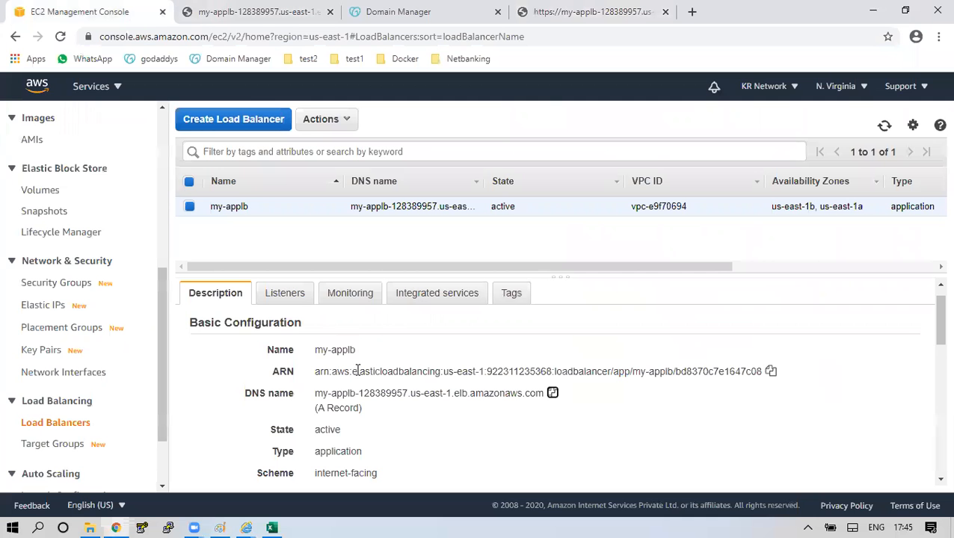
Delete my-applb's HTTP : 80 listener so only HTTPS : 443 remains.
left_click(279, 292)
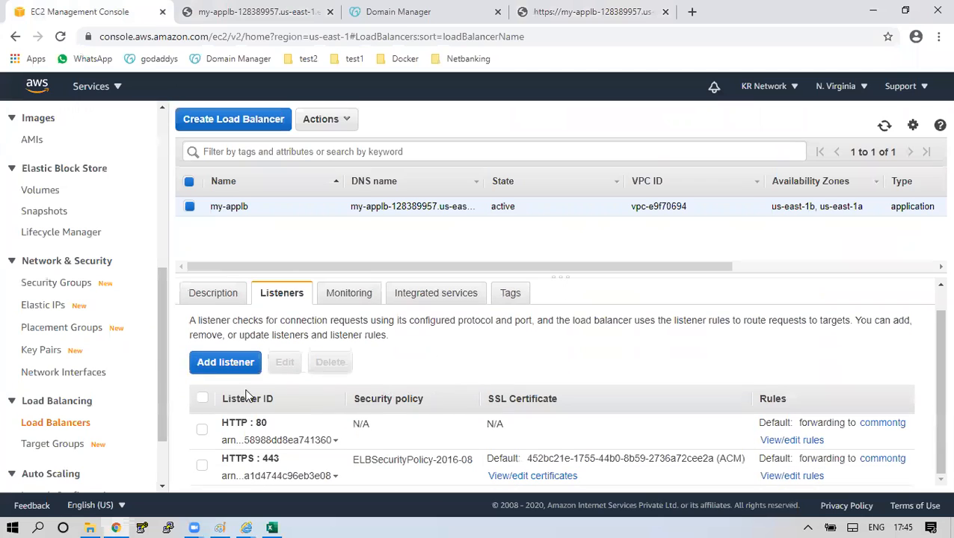
left_click(202, 430)
left_click(330, 362)
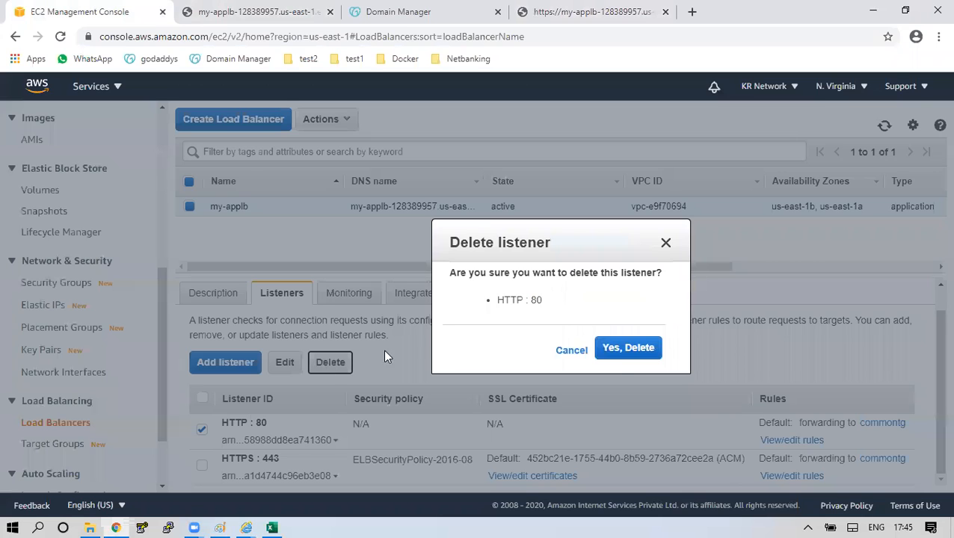
left_click(626, 349)
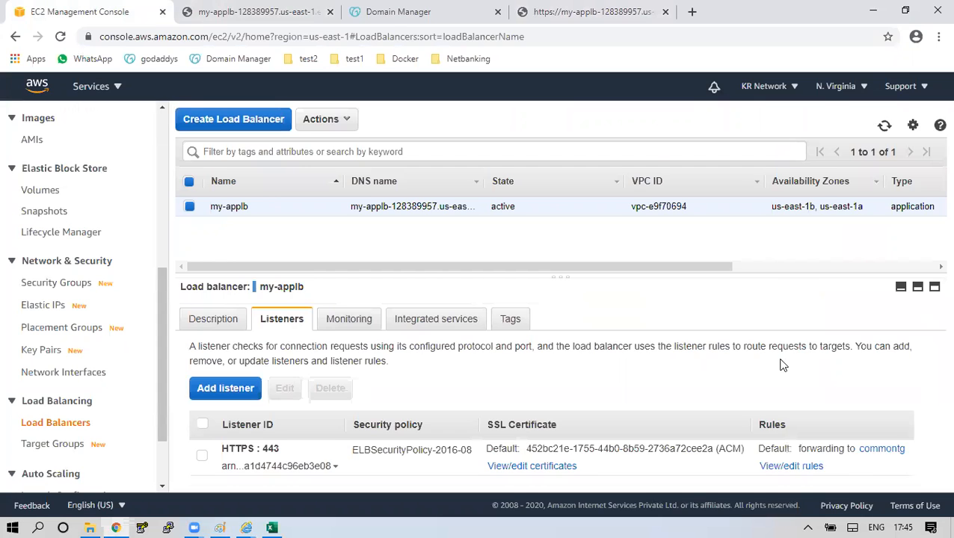
left_click(533, 15)
key("ctrl+c")
type("ht")
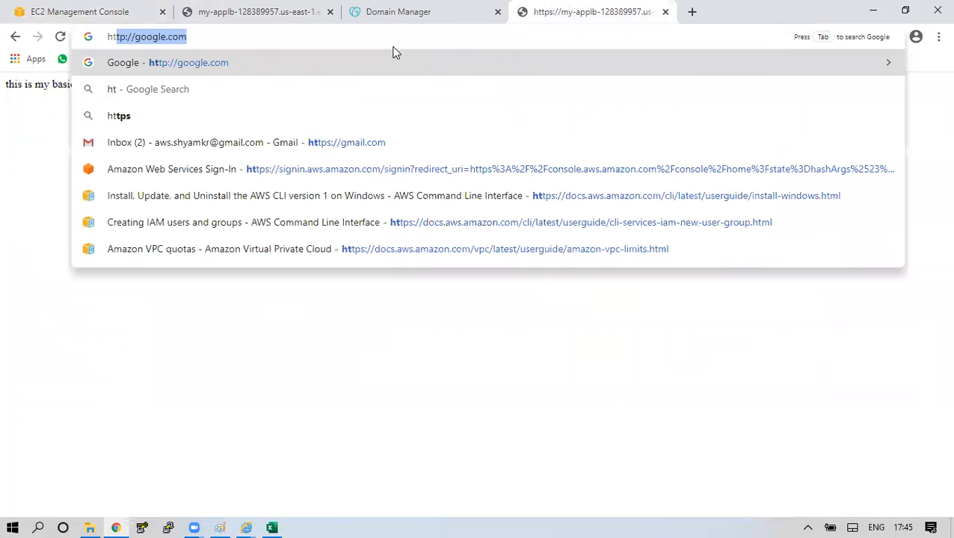
type("tp://")
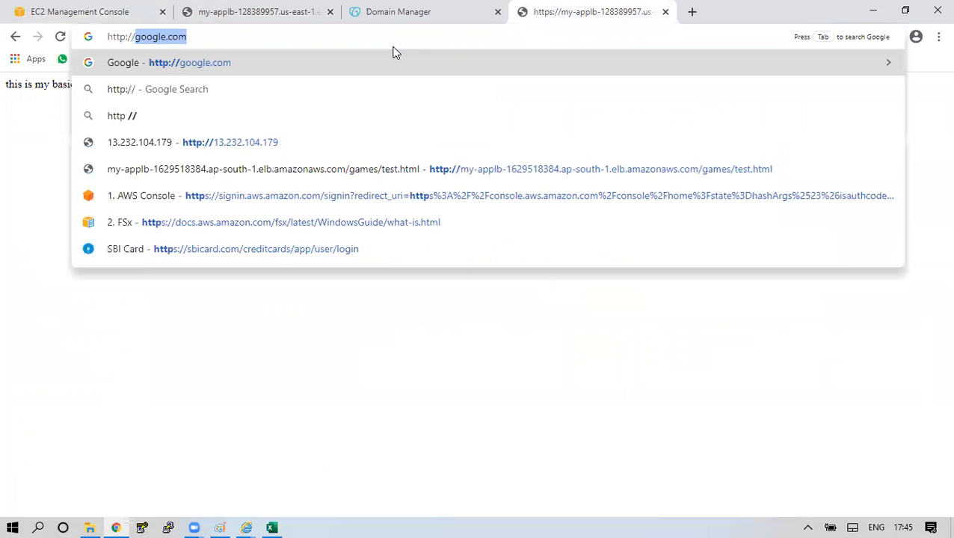
key("ctrl+v")
key("Return")
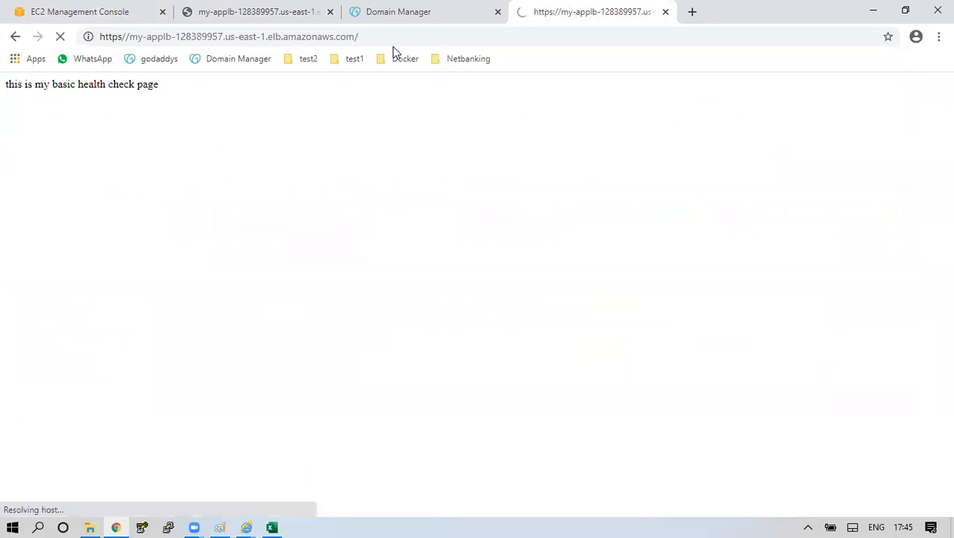
left_click(416, 33)
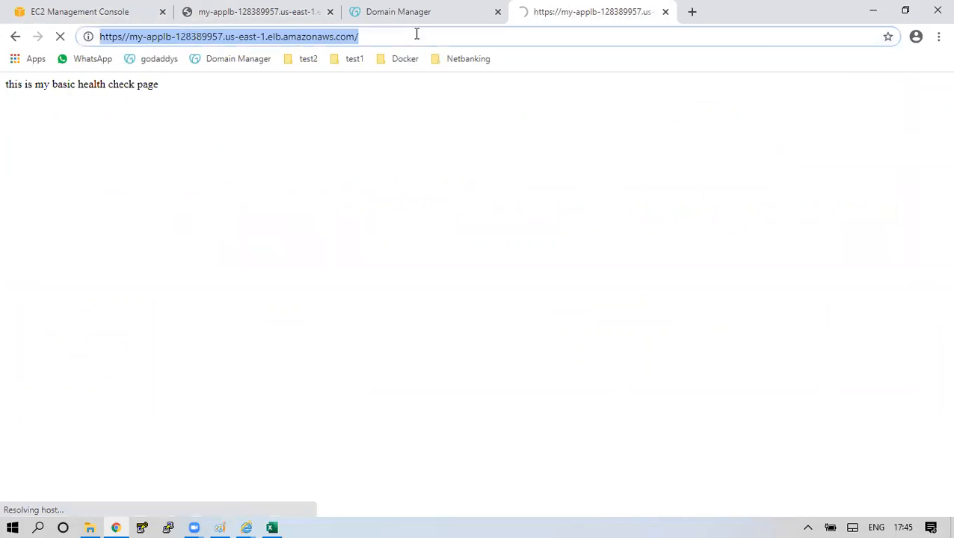
type("http://")
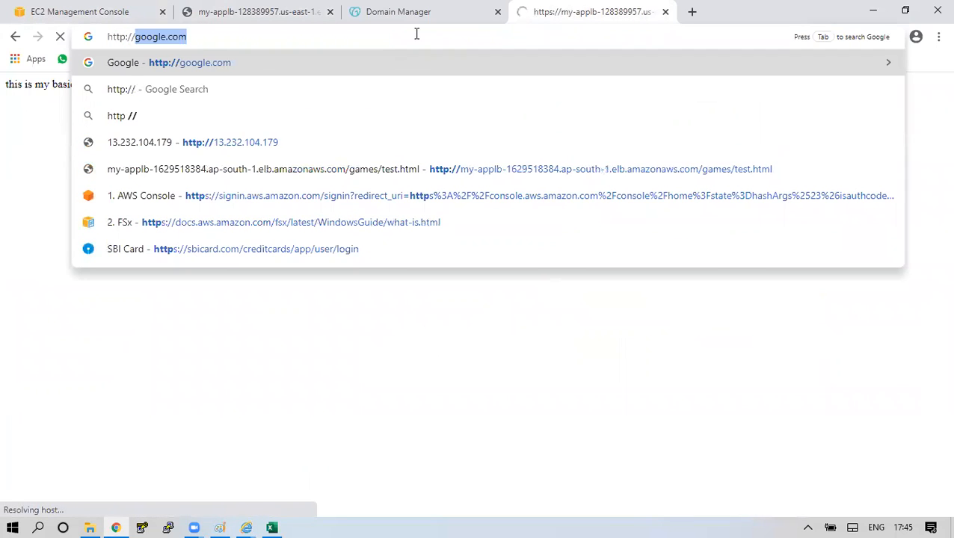
key("ctrl+v")
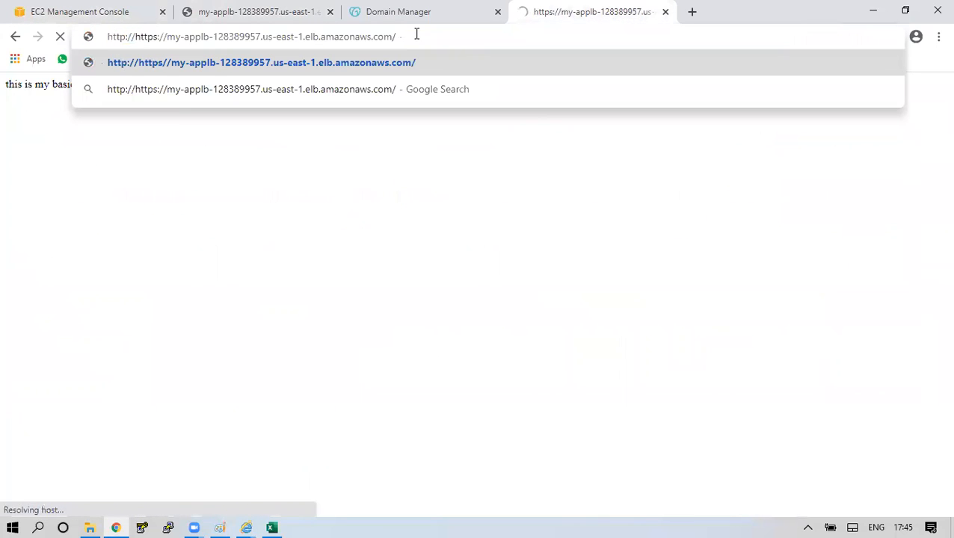
key("Right")
key("Right")
key("Right")
key("Right")
key("Right")
key("Right")
key("Right")
key("Right")
key("BackSpace")
key("BackSpace")
key("BackSpace")
key("BackSpace")
key("BackSpace")
key("BackSpace")
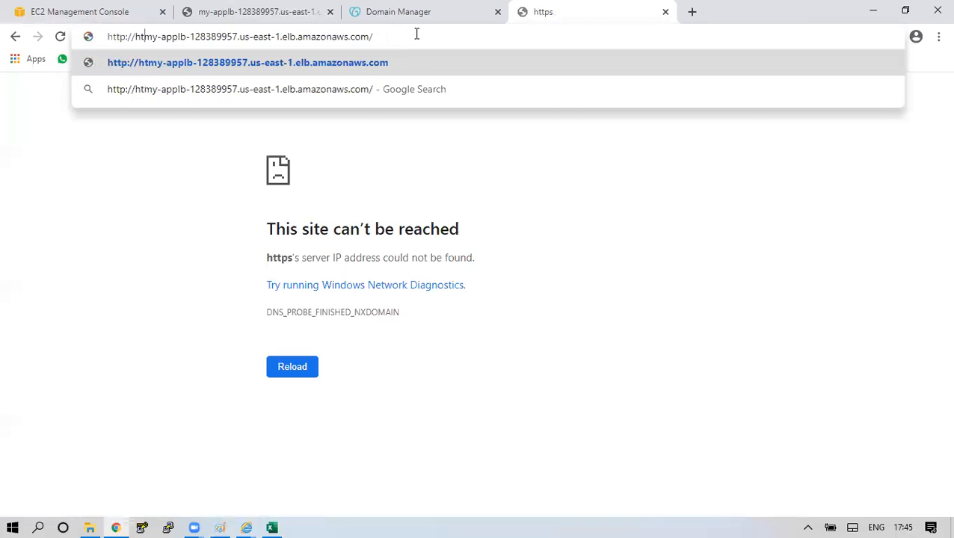
key("BackSpace")
key("BackSpace")
key("Return")
left_click(416, 33)
type("http")
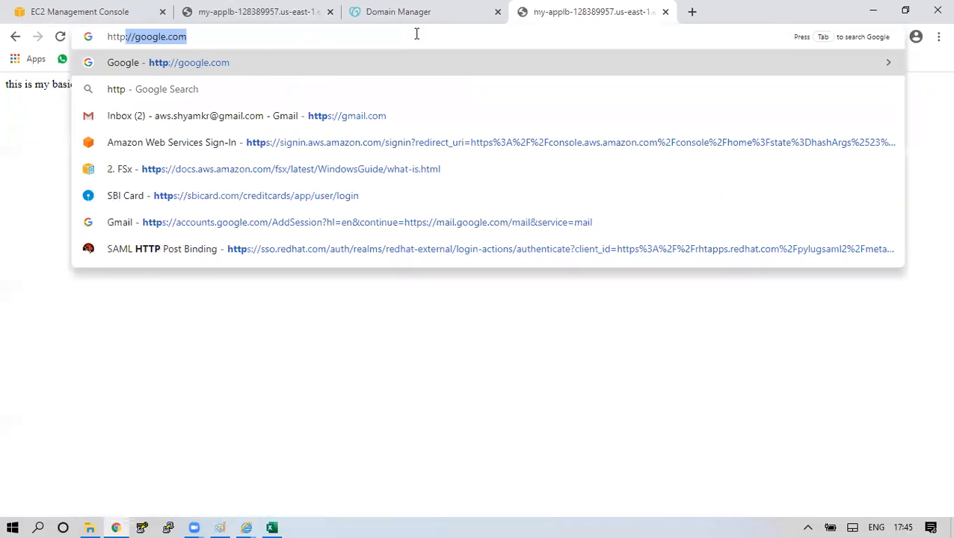
type("://")
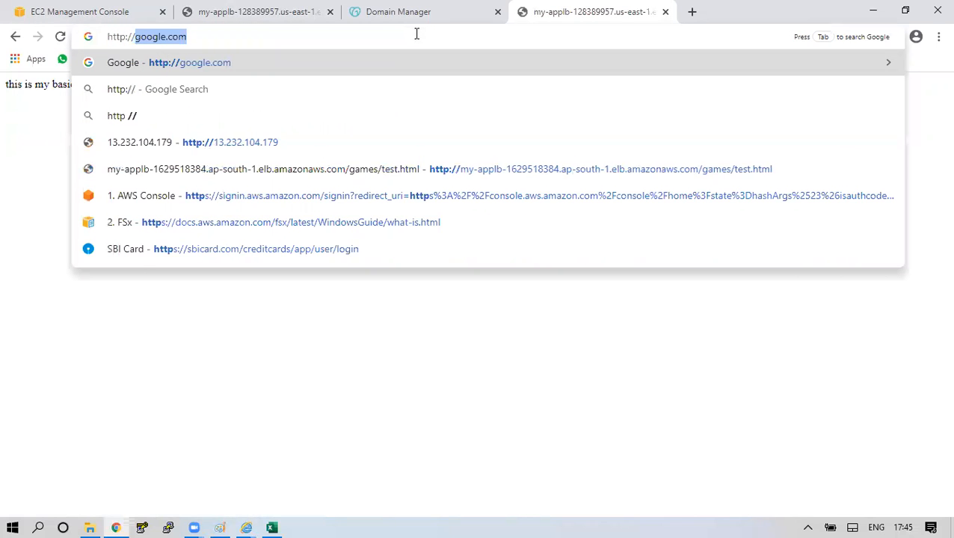
key("ctrl+v")
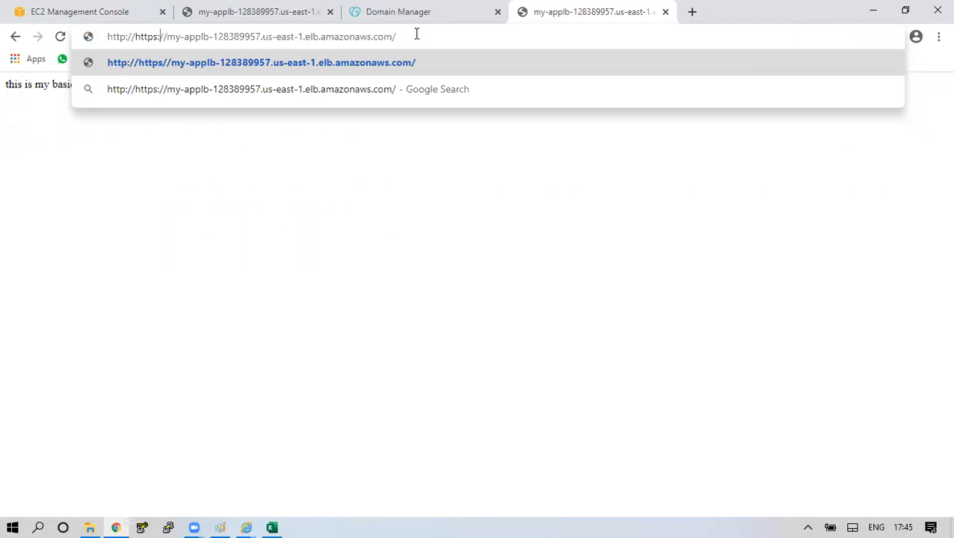
key("BackSpace")
key("BackSpace")
key("BackSpace")
key("BackSpace")
key("BackSpace")
key("BackSpace")
key("BackSpace")
key("BackSpace")
key("BackSpace")
key("BackSpace")
key("BackSpace")
key("BackSpace")
key("BackSpace")
key("BackSpace")
key("BackSpace")
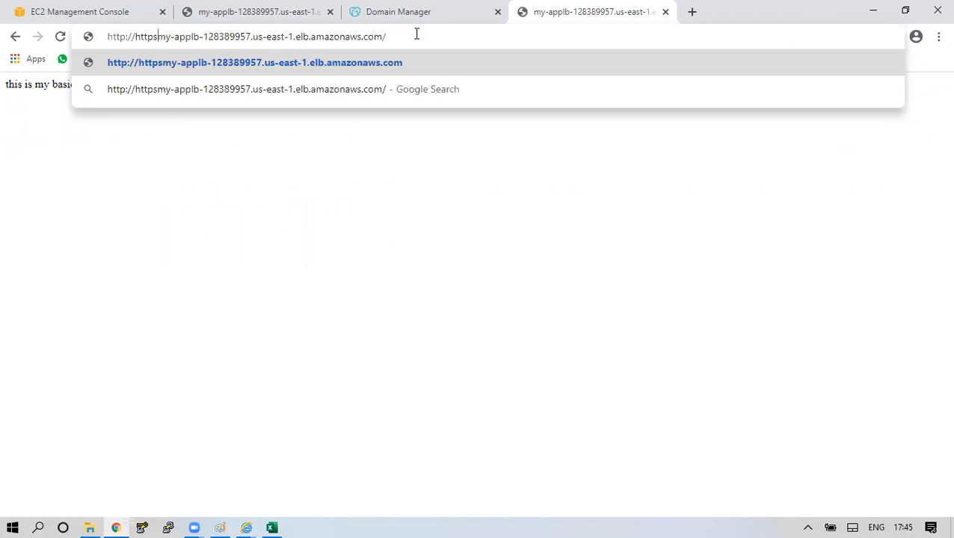
key("Return")
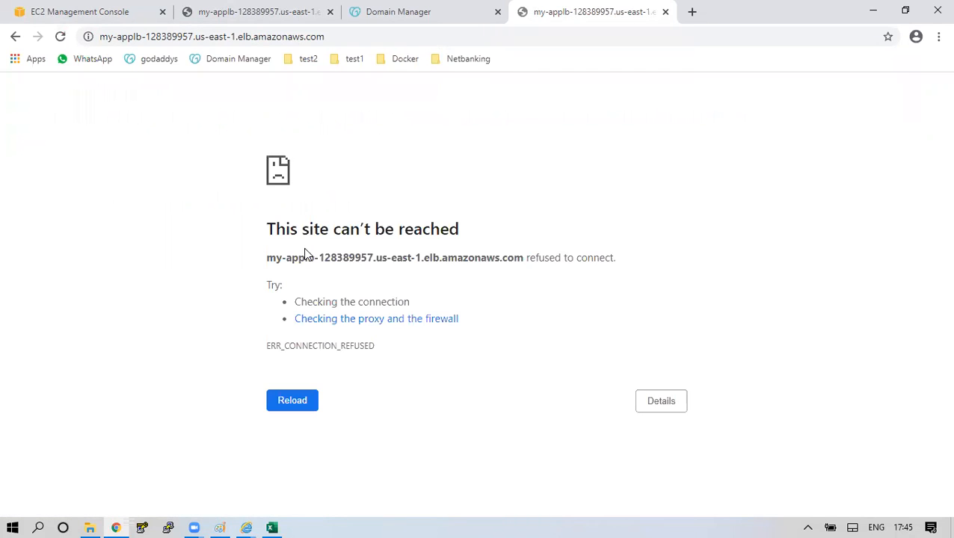
left_click_drag(267, 228, 490, 232)
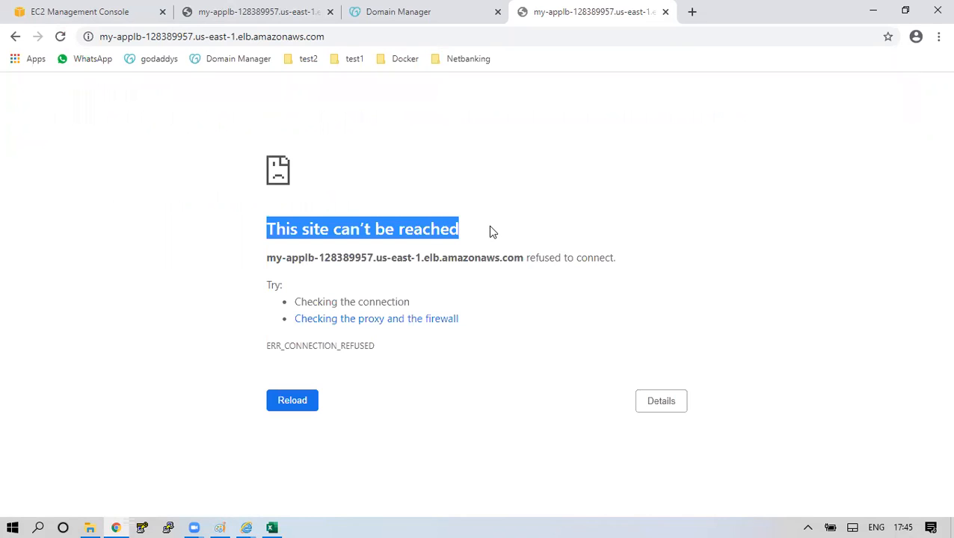
key("F5")
key("F5")
left_click(341, 32)
key("Home")
type("https://")
key("Return")
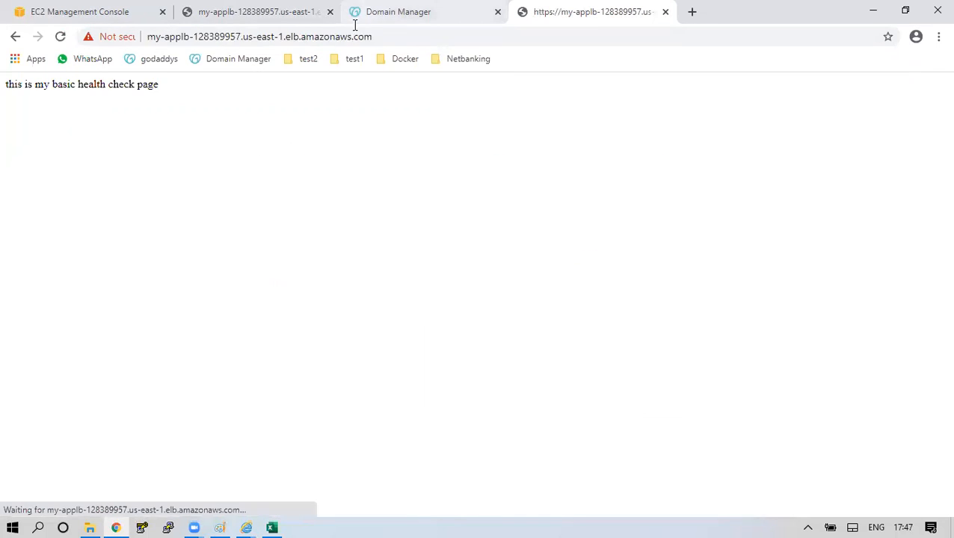
left_click_drag(217, 85, 2, 99)
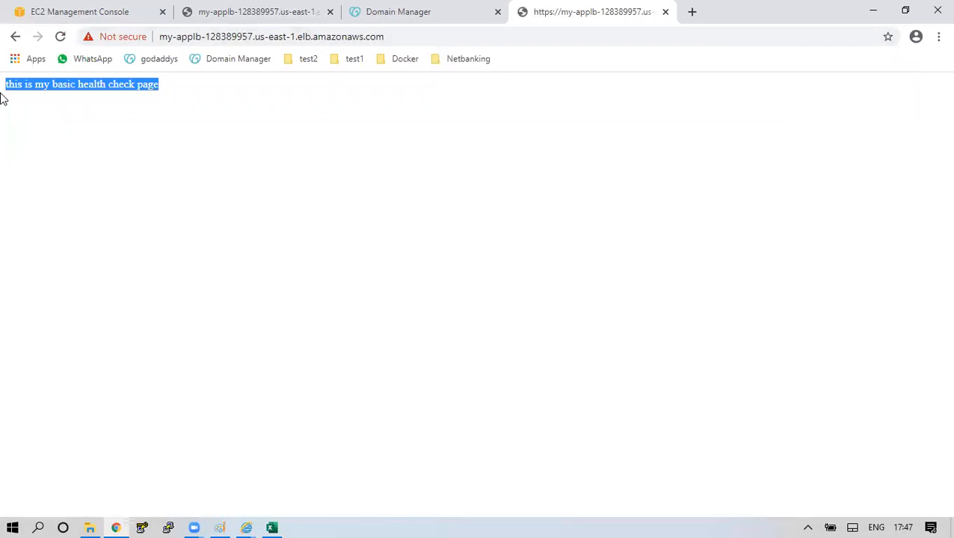
left_click(39, 18)
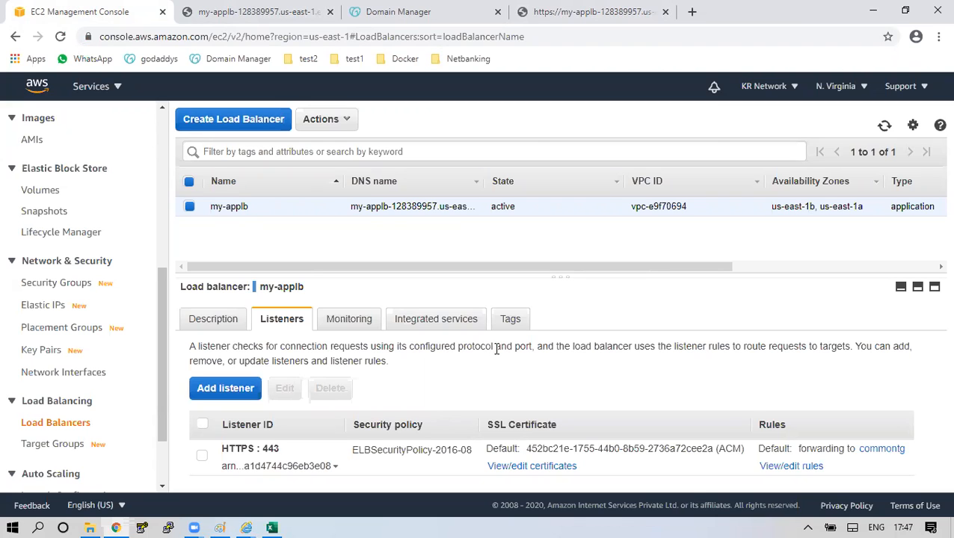
Delete the my-applb load balancer.
left_click(337, 123)
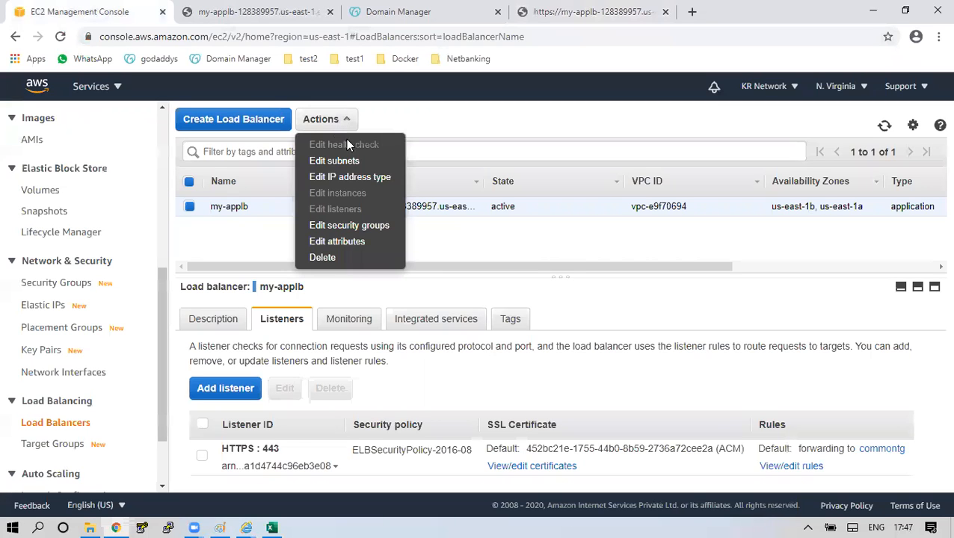
left_click(358, 258)
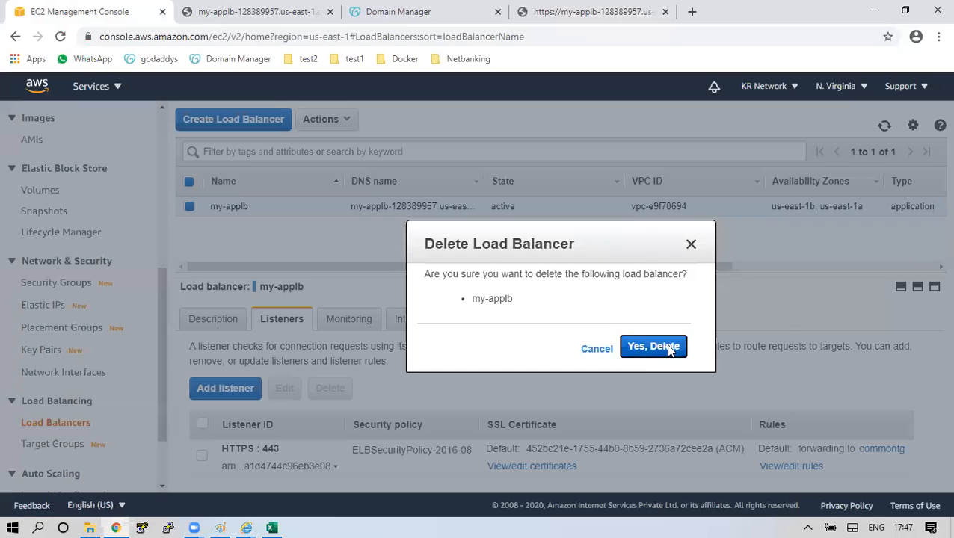
left_click(669, 347)
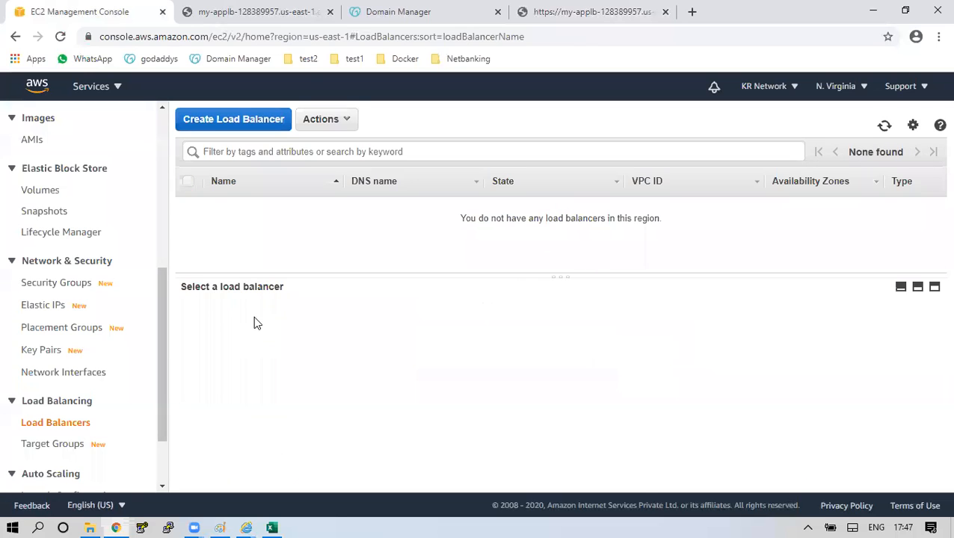
Start a new Network Load Balancer named my-secure-nlb.
left_click(217, 122)
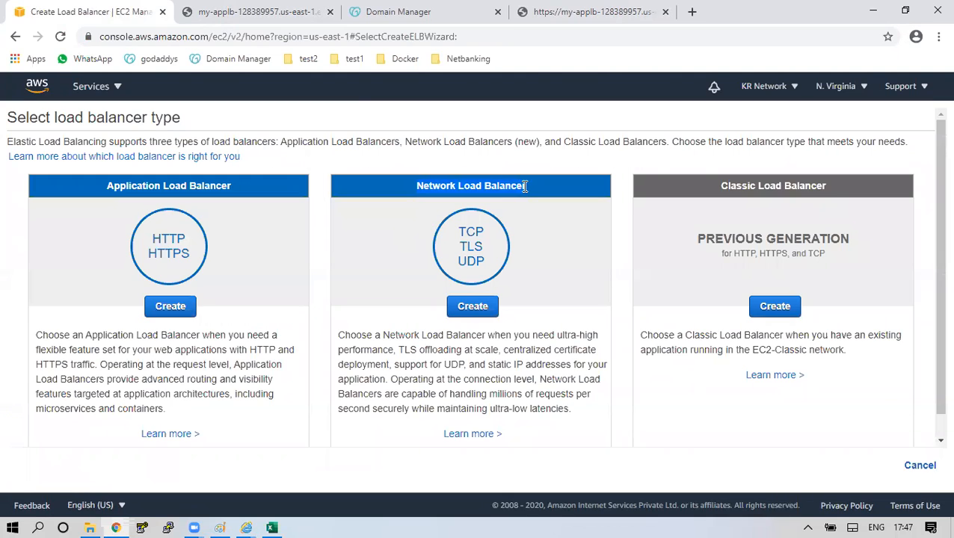
left_click(494, 306)
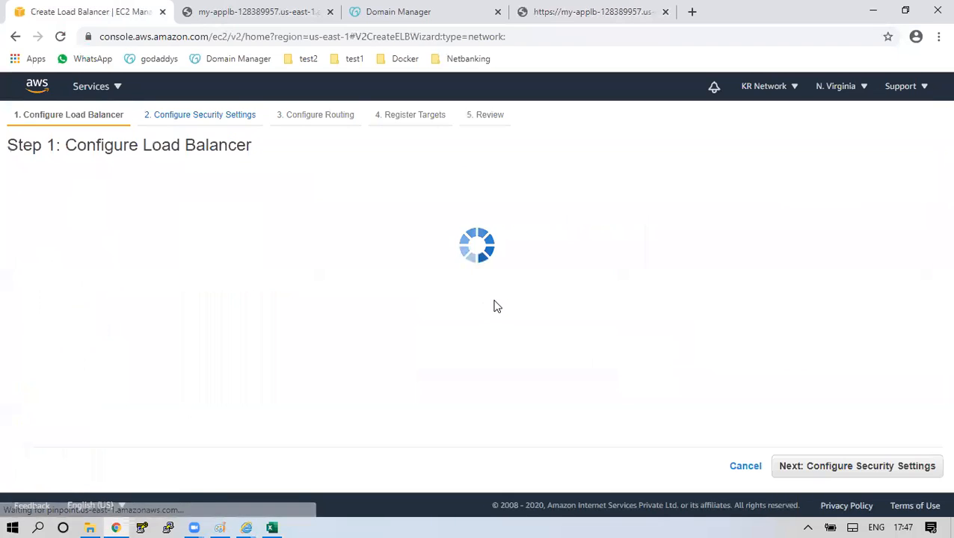
left_click(286, 237)
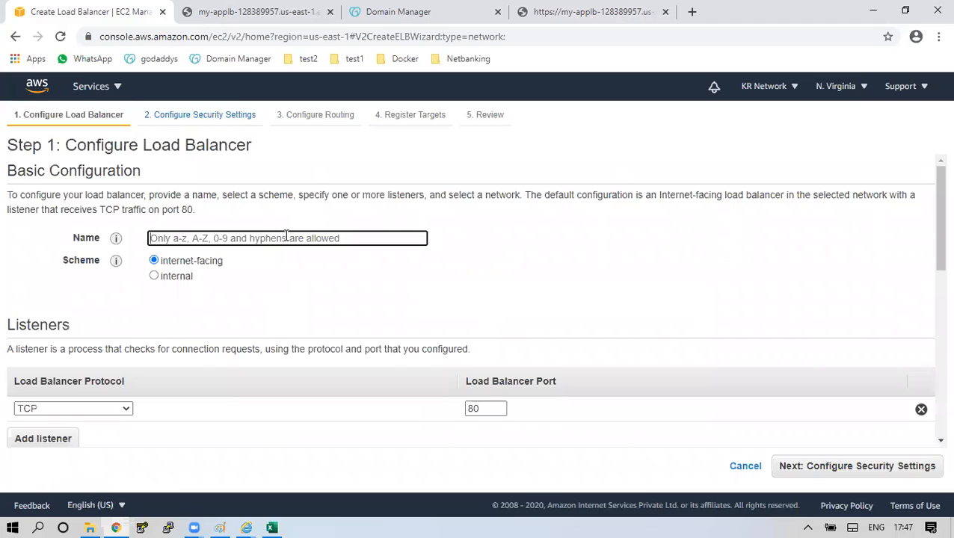
type("my-;b")
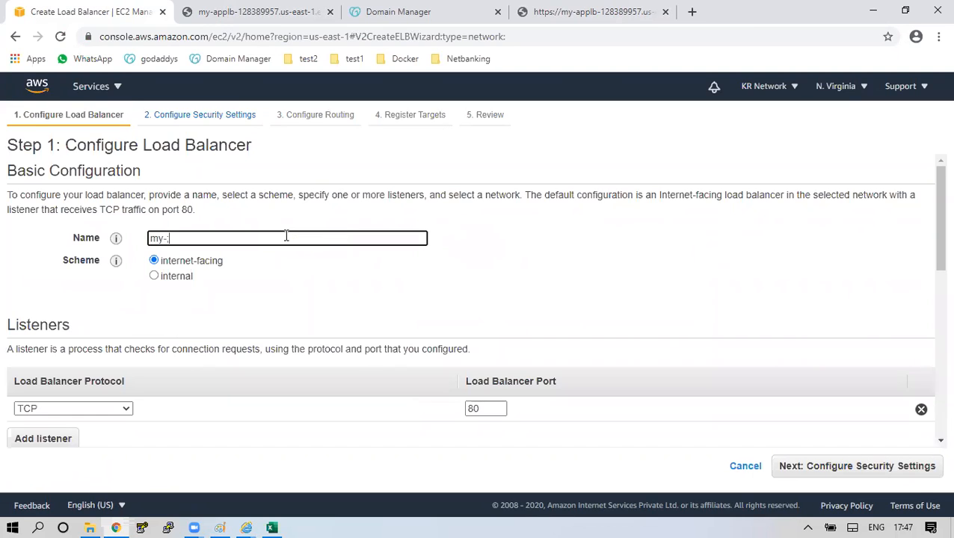
key("BackSpace")
key("BackSpace")
key("BackSpace")
type("-secure-nlb")
Give it a TLS listener on port 443 in zones us-east-1a and us-east-1b.
scroll(165, 406, "down", 1)
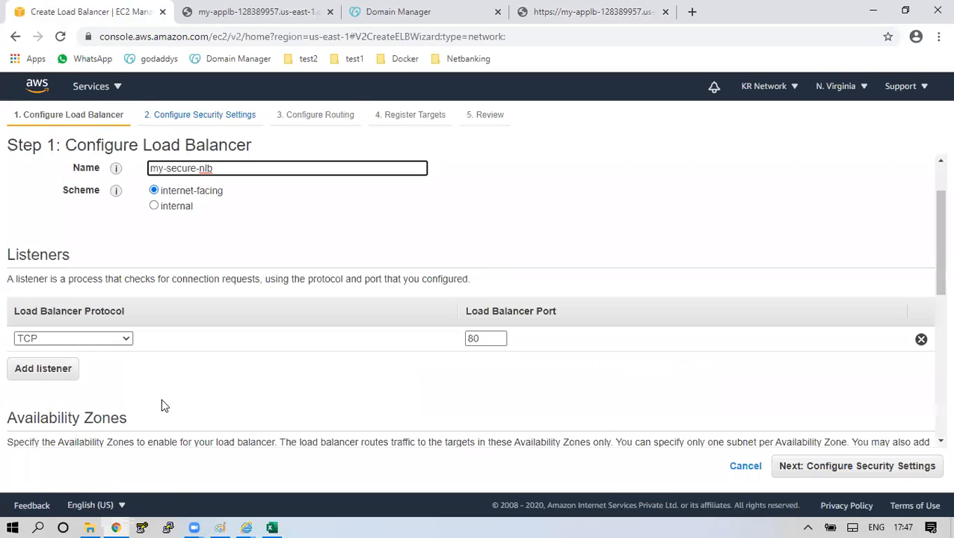
left_click(128, 340)
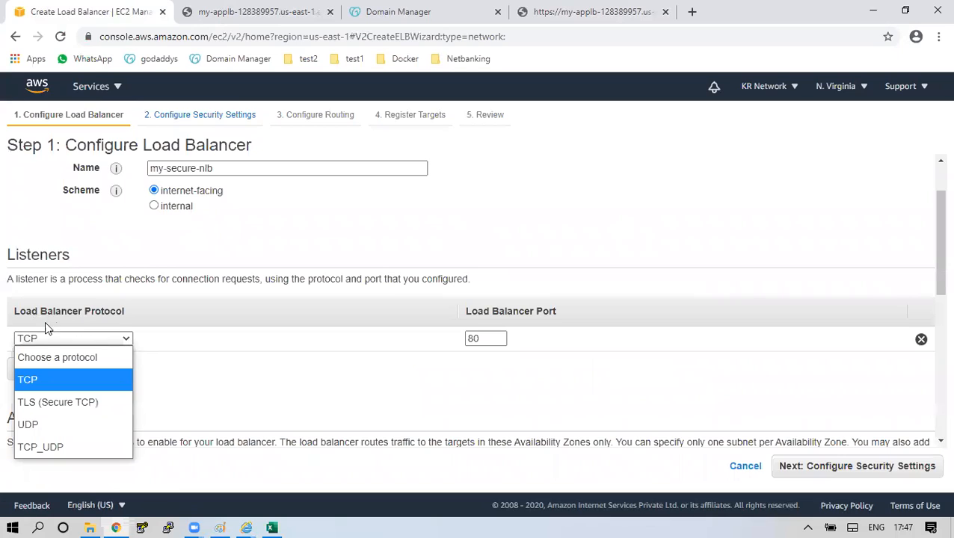
left_click(83, 404)
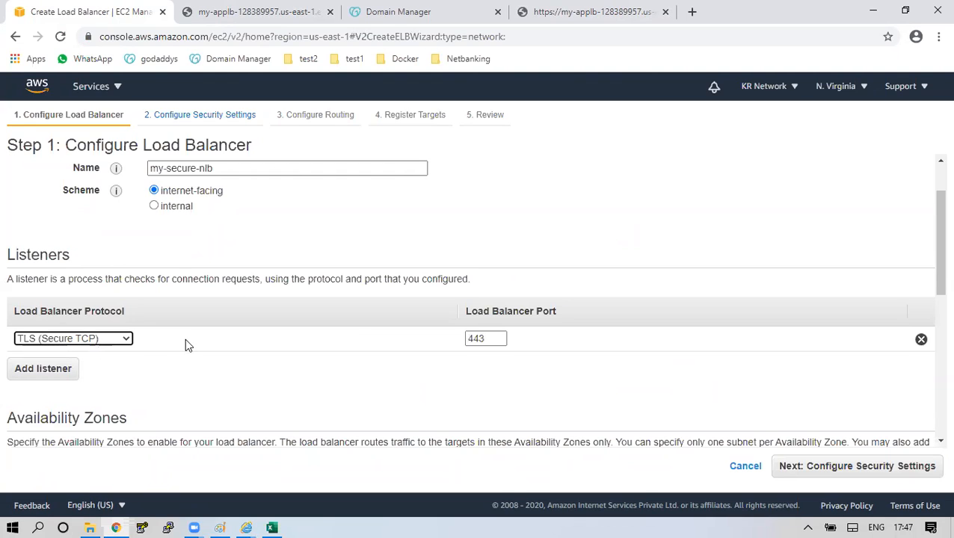
scroll(185, 339, "down", 3)
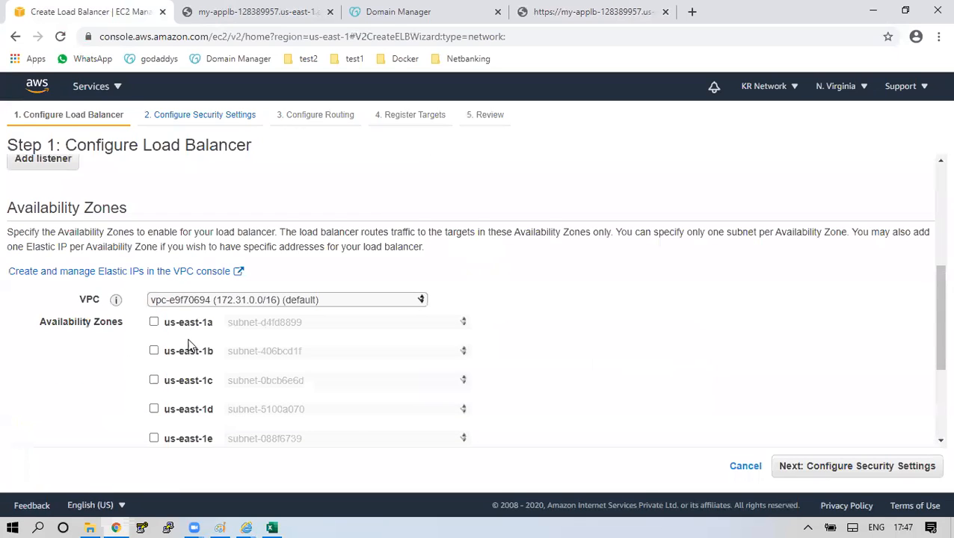
left_click(155, 323)
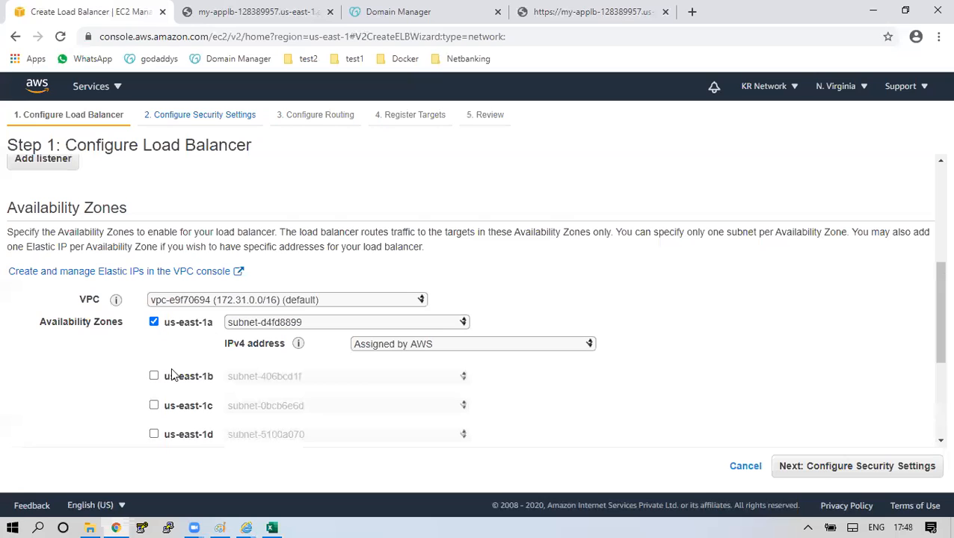
left_click(154, 376)
scroll(334, 351, "down", 1)
scroll(334, 352, "down", 2)
left_click(860, 466)
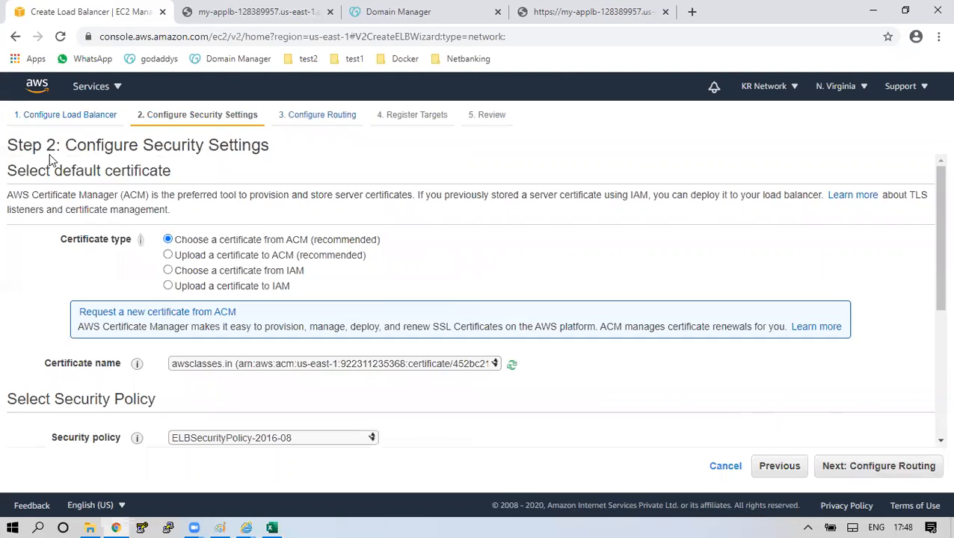
Review the security settings' ACM certificate option and certificate name field.
left_click_drag(51, 159, 253, 146)
left_click_drag(276, 241, 386, 242)
left_click_drag(293, 242, 313, 247)
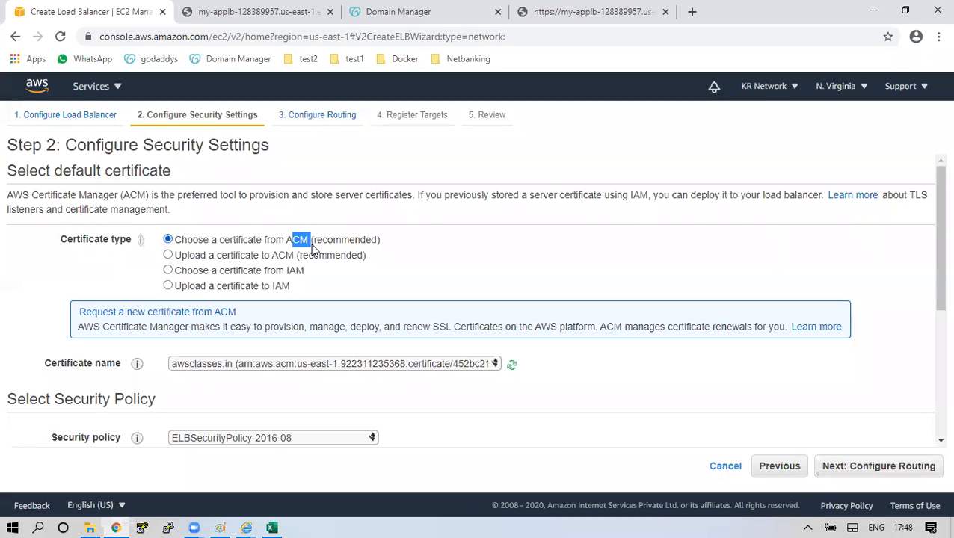
left_click_drag(44, 361, 158, 378)
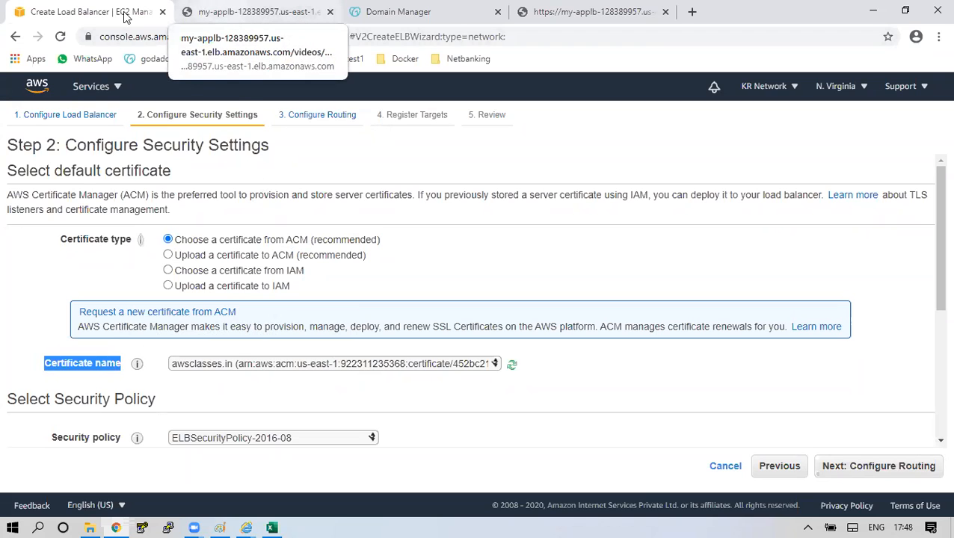
In a duplicated tab, confirm in Certificate Manager that the awsclasses.in certificate is issued.
right_click(99, 14)
left_click(138, 99)
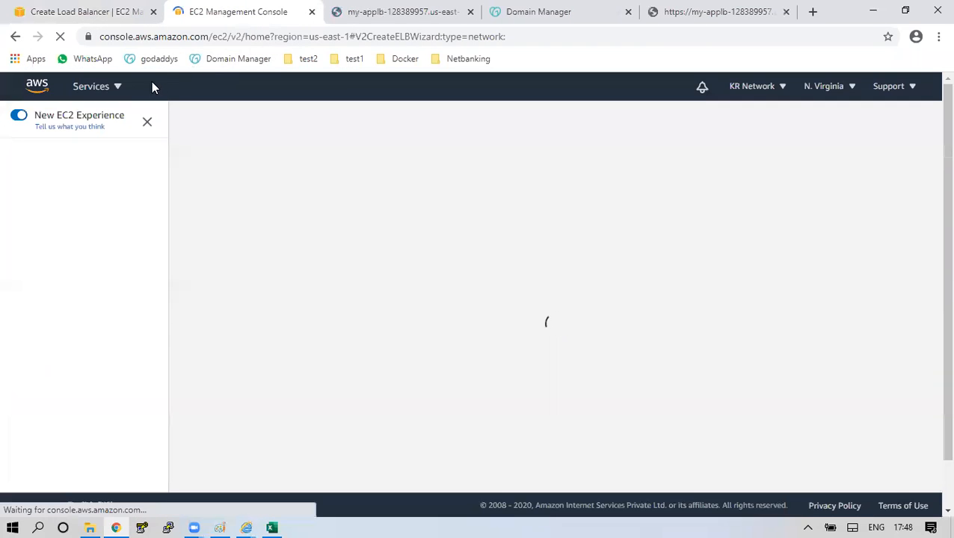
left_click(117, 89)
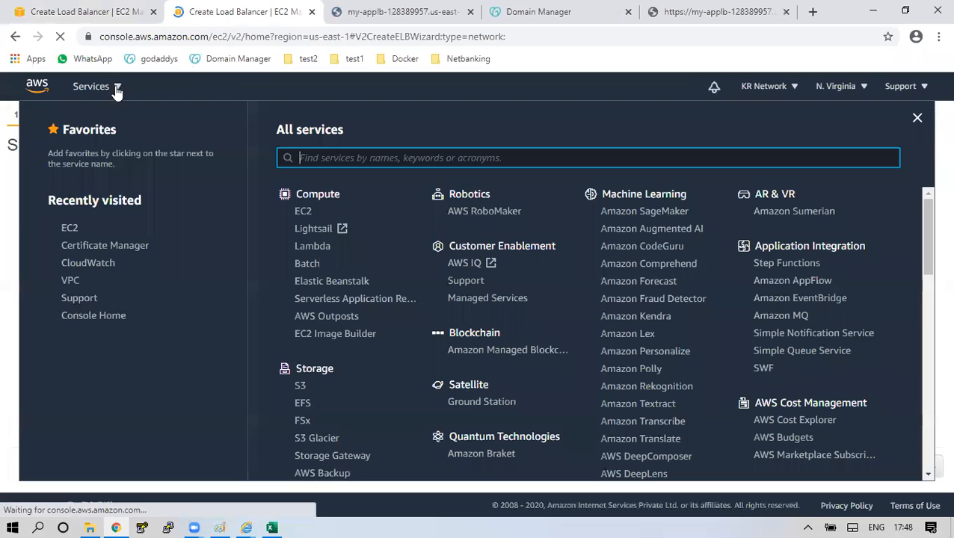
left_click(108, 245)
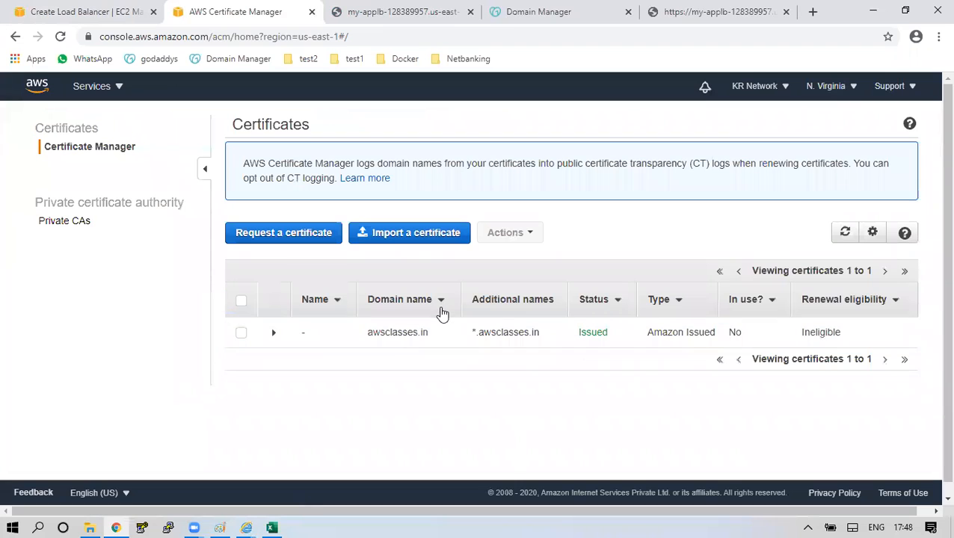
left_click(845, 234)
left_click(735, 337)
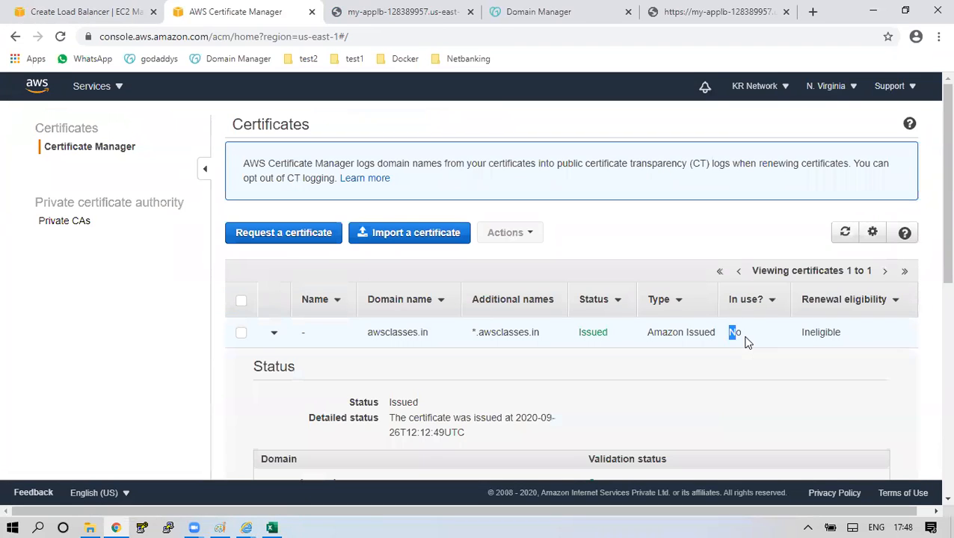
left_click(71, 13)
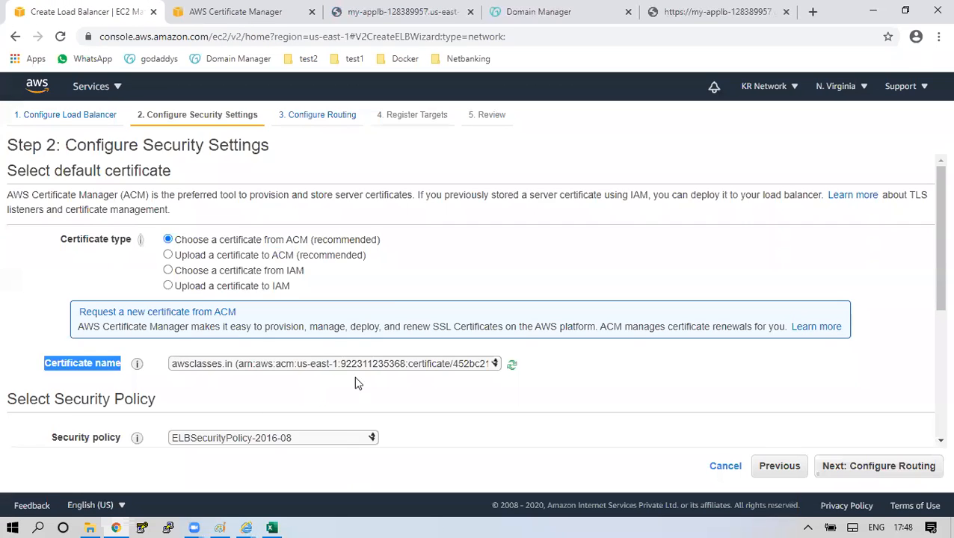
scroll(357, 382, "down", 3)
Create a new target group named comontg for routing.
left_click(867, 465)
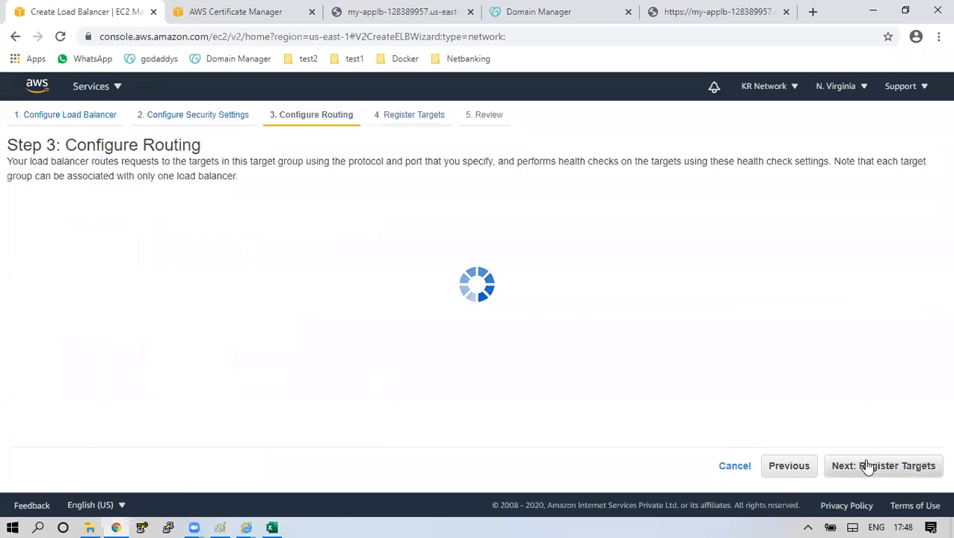
left_click(298, 262)
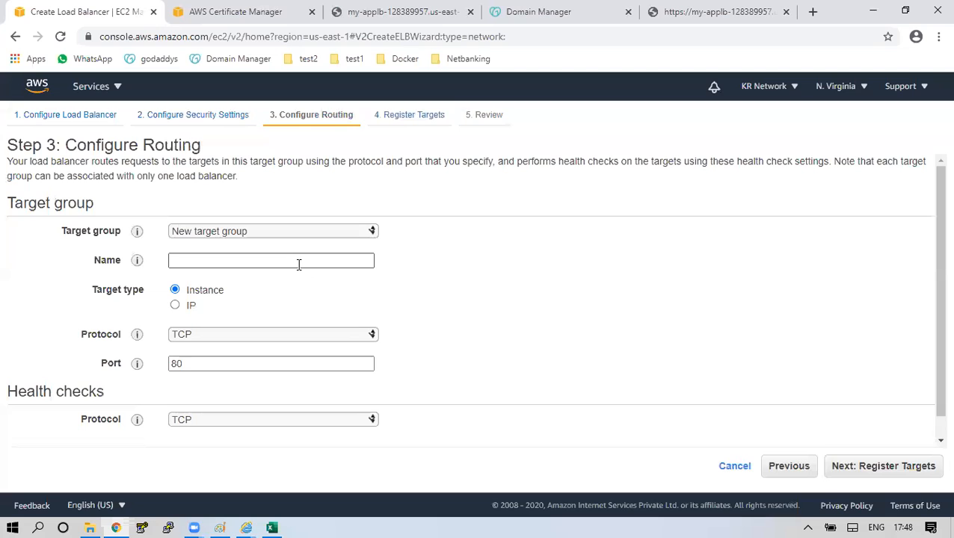
type("coomo")
key("BackSpace")
key("BackSpace")
key("BackSpace")
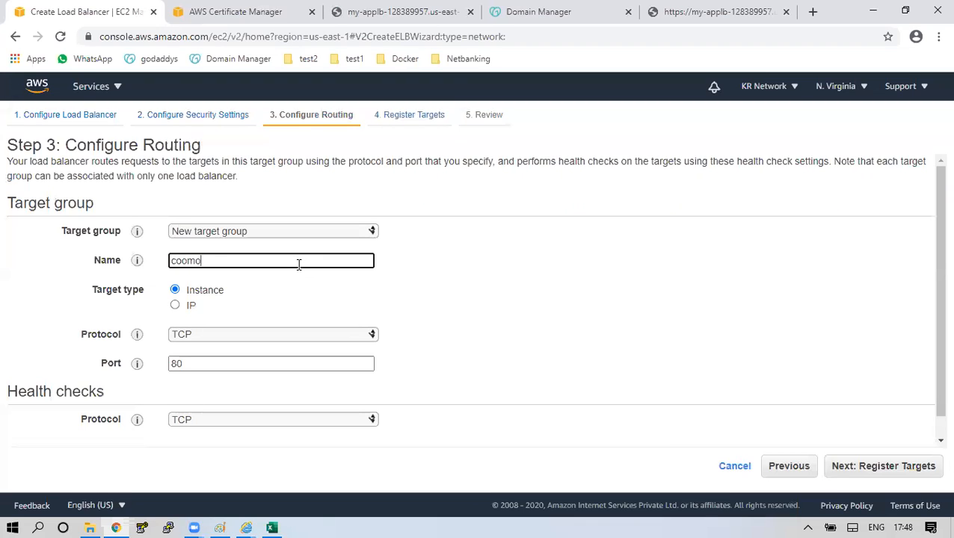
type("montg")
Set HTTP health checks on /index.html with healthy threshold 2 and a 10-second interval.
scroll(241, 384, "down", 1)
left_click(221, 399)
left_click(265, 419)
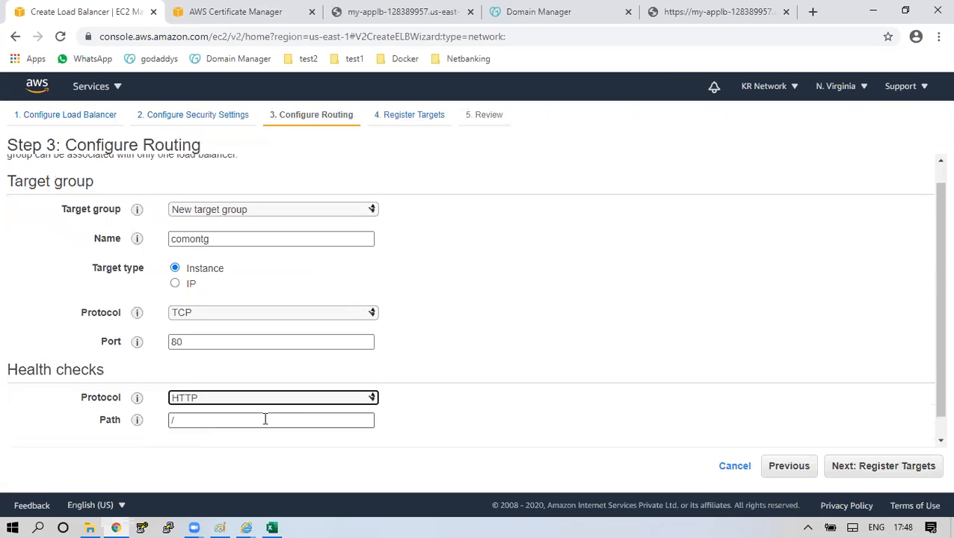
scroll(274, 408, "down", 1)
left_click(273, 399)
type("/index.html")
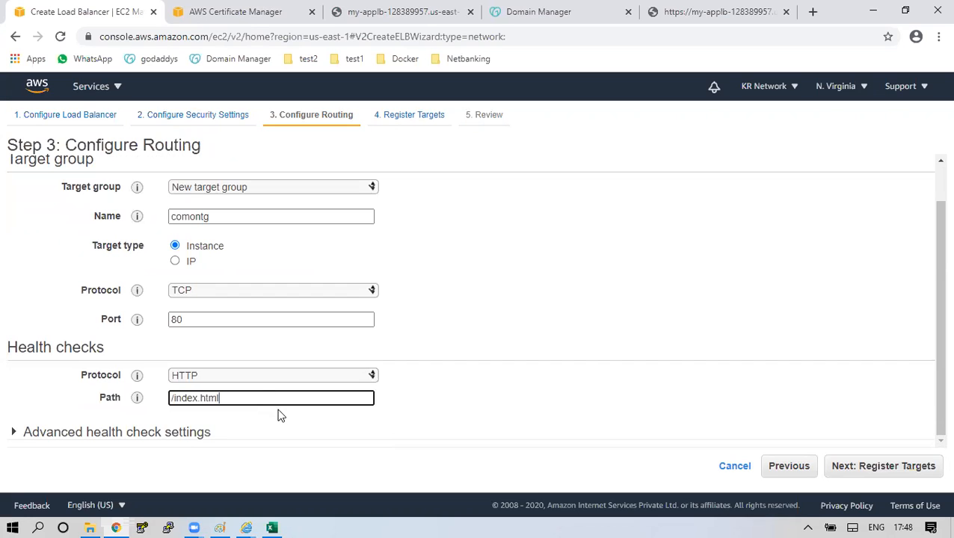
left_click(207, 433)
scroll(232, 432, "down", 2)
left_click(209, 333)
key("BackSpace")
type("2")
left_click(187, 398)
Register Image-Server and Videos-Server as targets on port 80.
left_click(930, 473)
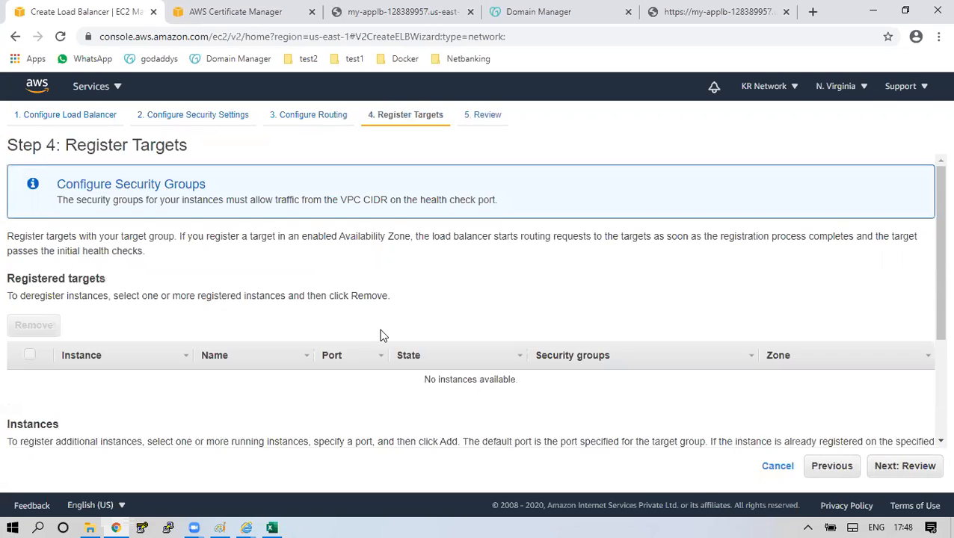
scroll(380, 335, "down", 2)
left_click(31, 378)
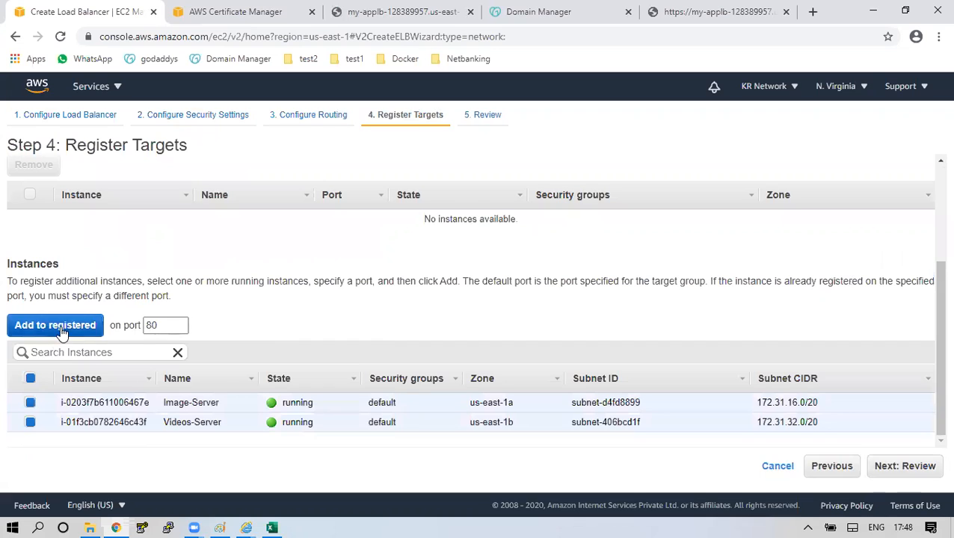
left_click(54, 326)
left_click(31, 174)
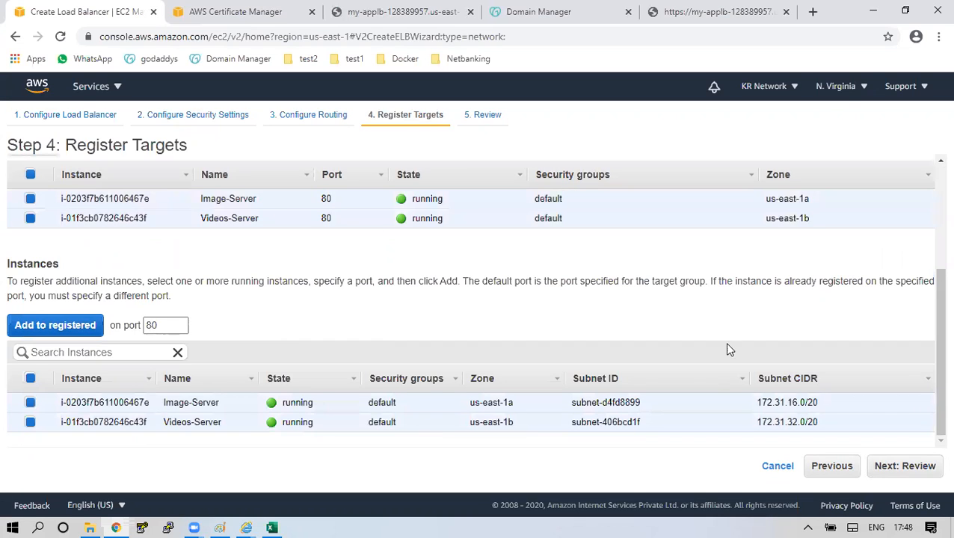
Review and create my-secure-nlb, then close the creation status.
left_click(905, 465)
left_click(917, 466)
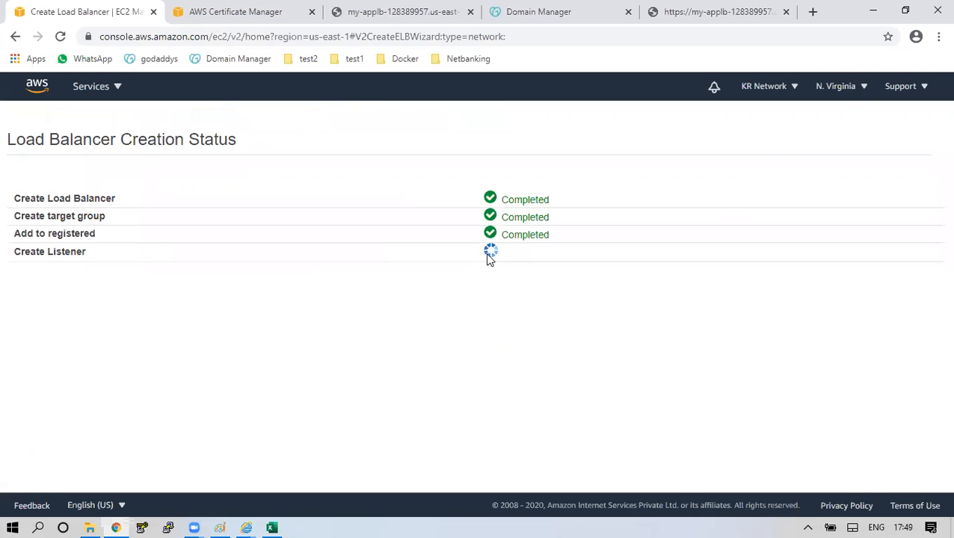
left_click(919, 335)
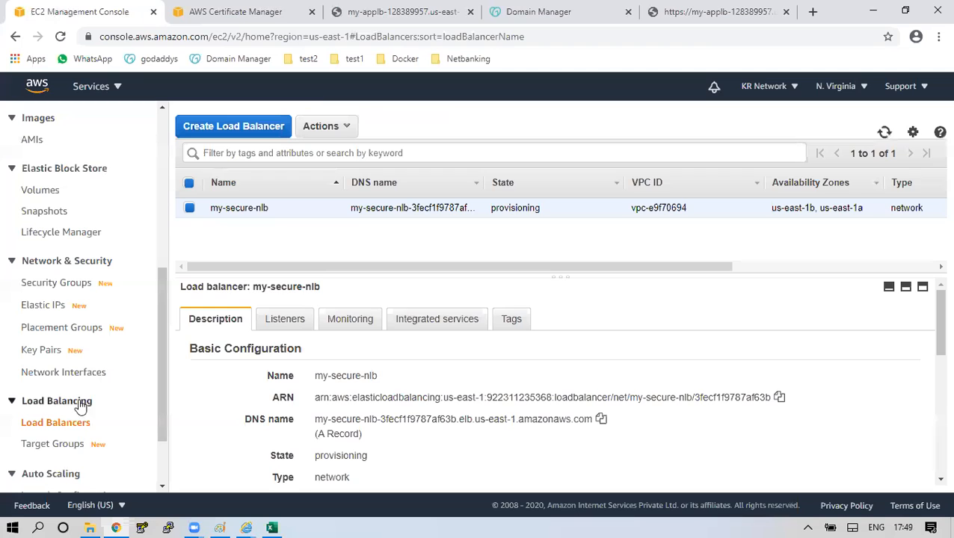
Delete the commontg, images-tg and videos-tg target groups together.
left_click(68, 445)
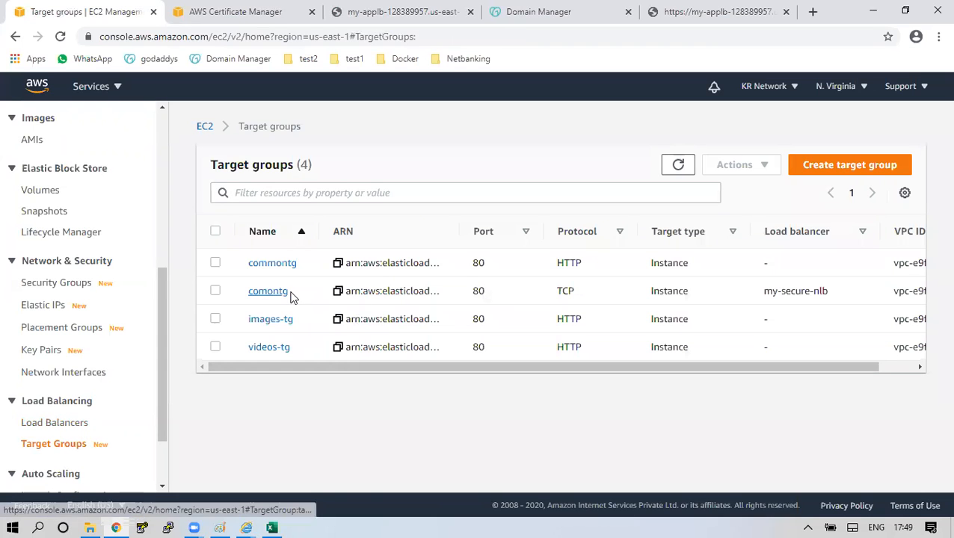
left_click(215, 262)
left_click(214, 318)
left_click(215, 347)
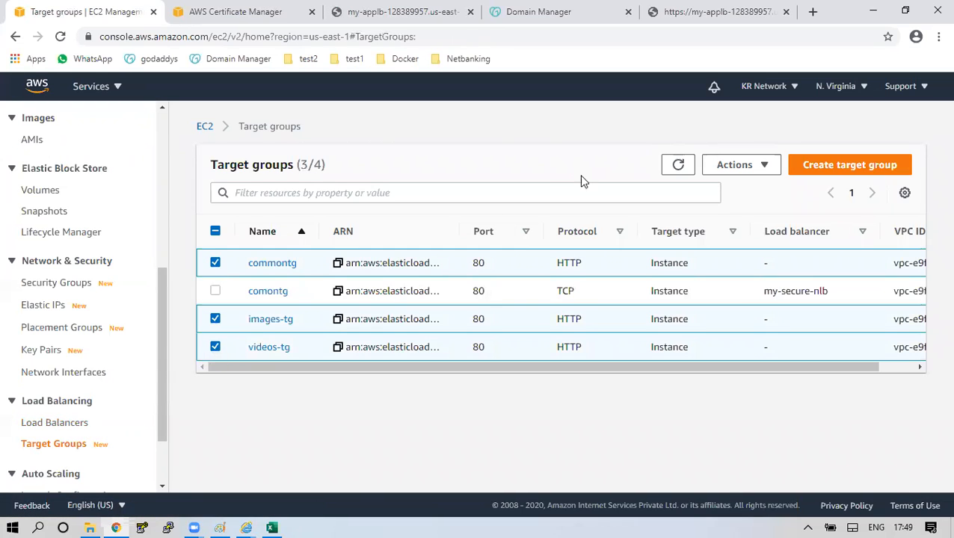
left_click(741, 165)
left_click(732, 187)
left_click(713, 398)
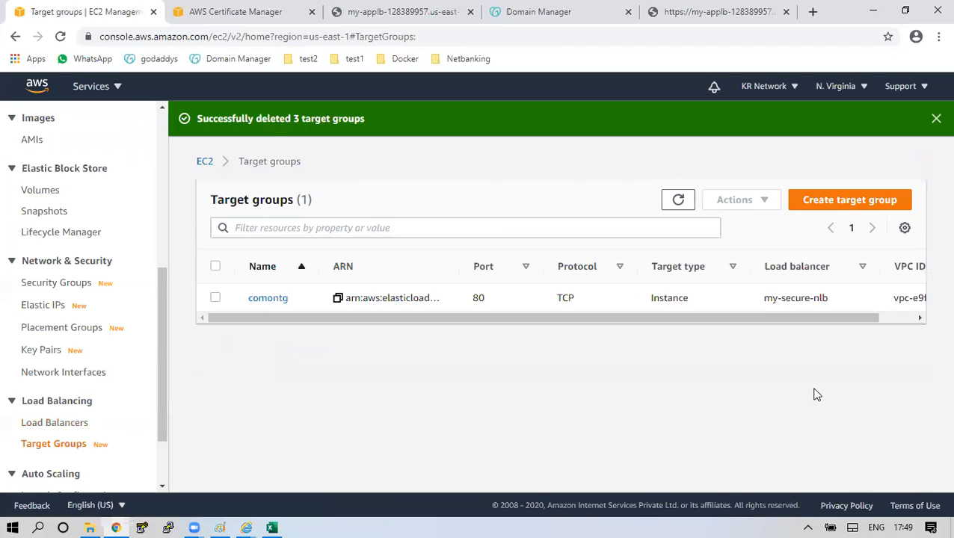
Check my-secure-nlb's TLS:443 listener certificate, then select its DNS name in the Description.
left_click(49, 423)
left_click(279, 327)
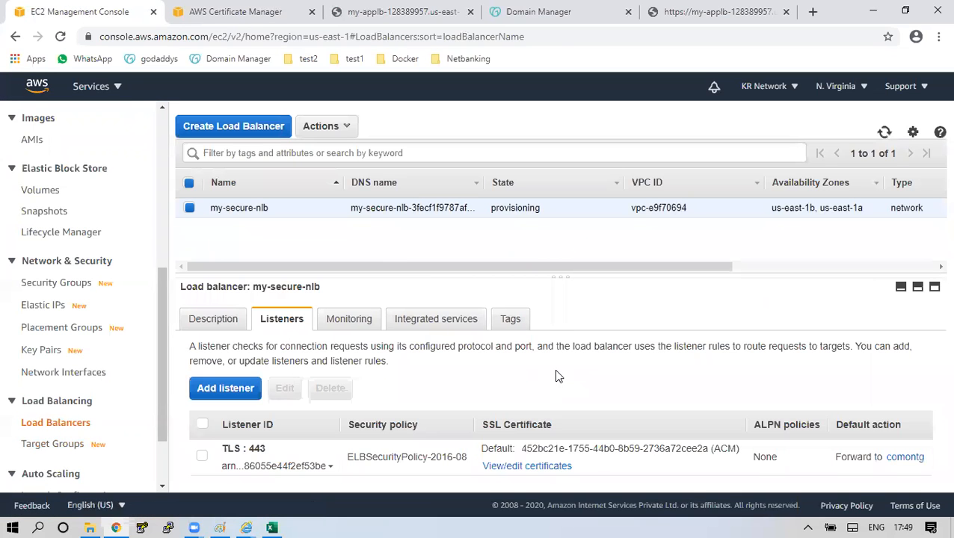
left_click_drag(485, 449, 677, 450)
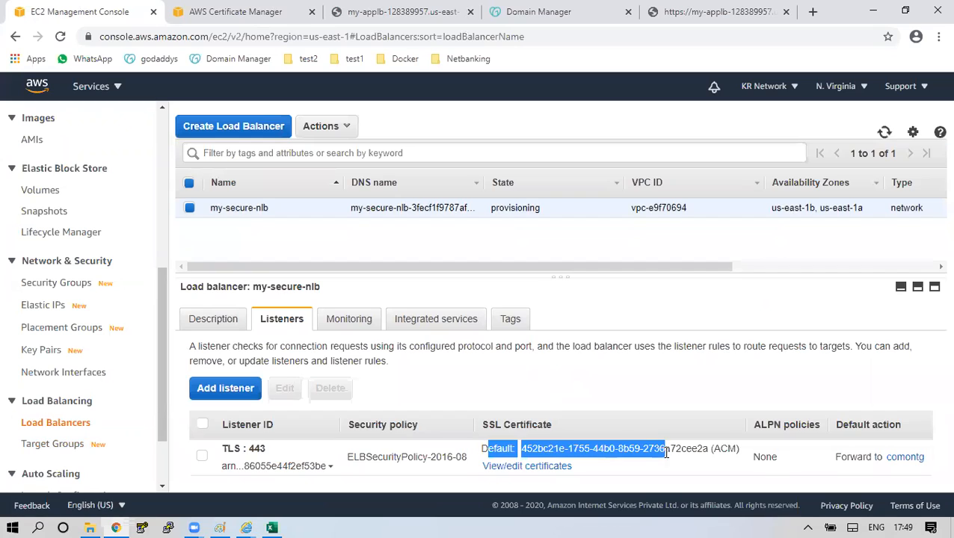
left_click_drag(581, 463, 509, 449)
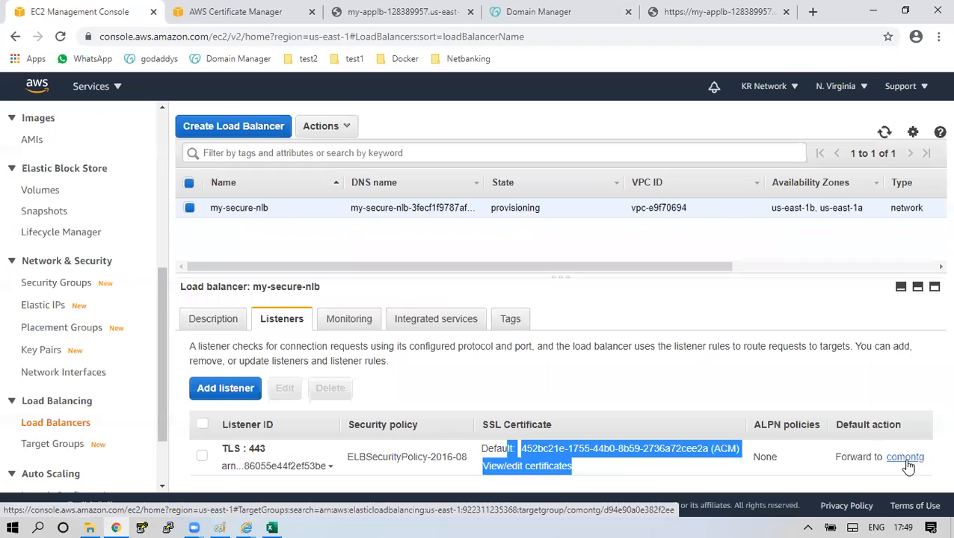
left_click(207, 321)
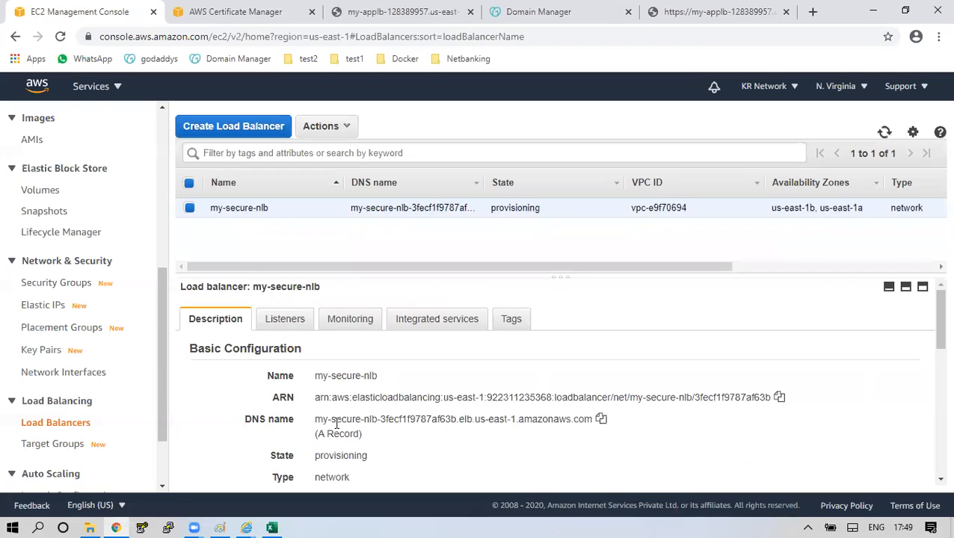
left_click_drag(317, 419, 536, 419)
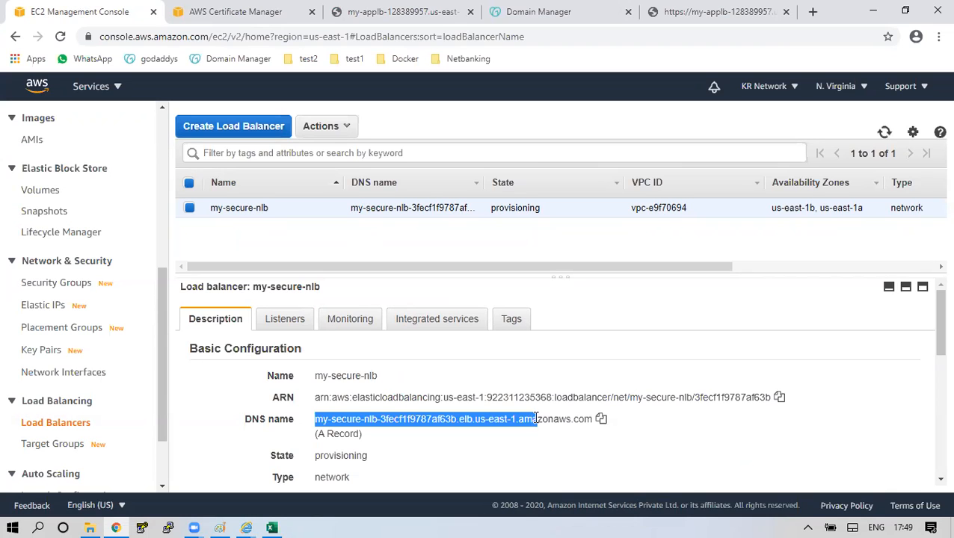
Start a new Application Load Balancer named my-secure-alb.
left_click(239, 136)
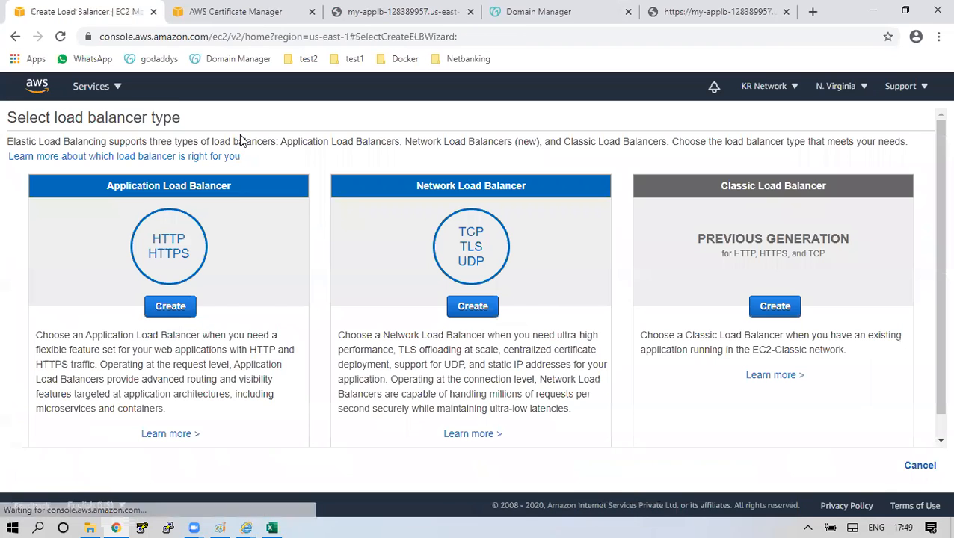
left_click(187, 313)
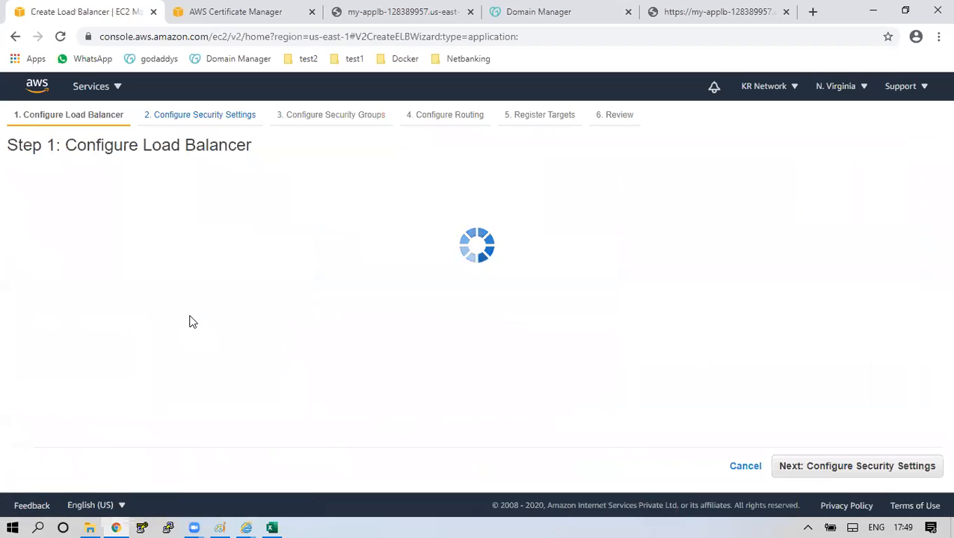
left_click(219, 238)
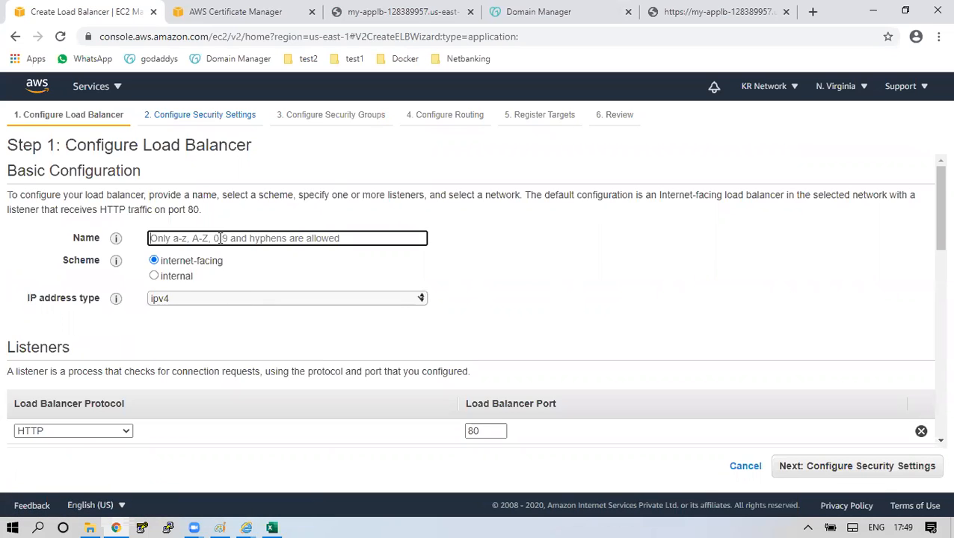
type("my-secure-alb")
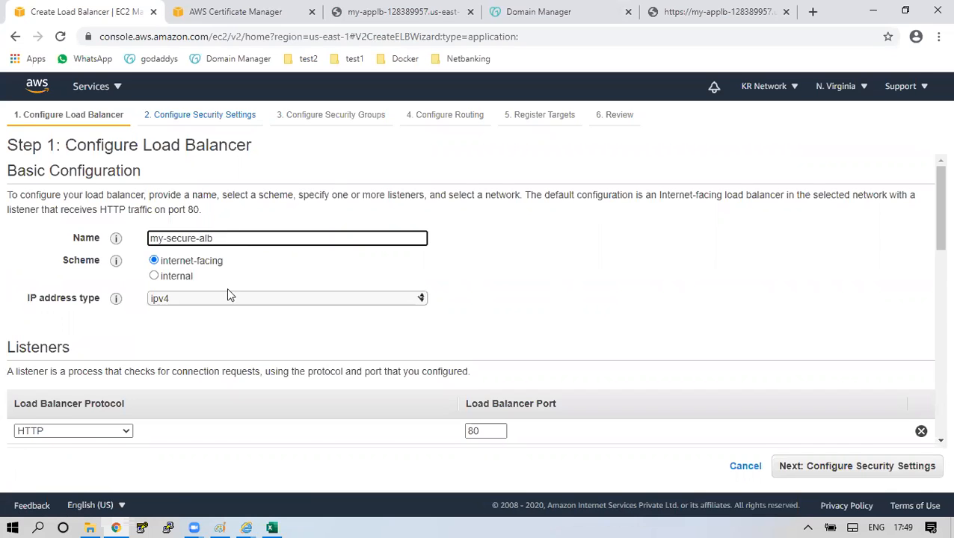
scroll(228, 292, "down", 3)
Give it an HTTPS listener on port 443 in zones us-east-1a and us-east-1b.
left_click(75, 221)
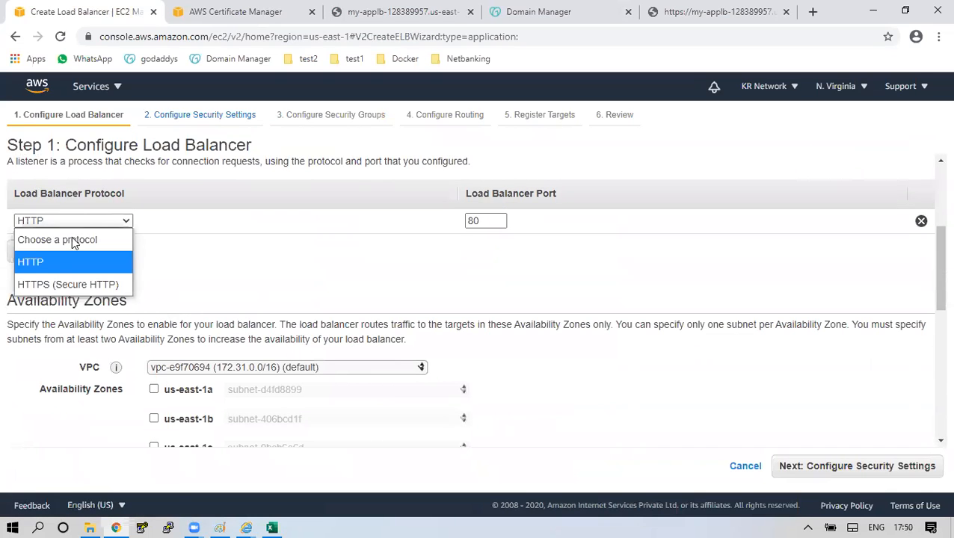
left_click(50, 286)
left_click(472, 219)
left_click_drag(484, 221, 456, 255)
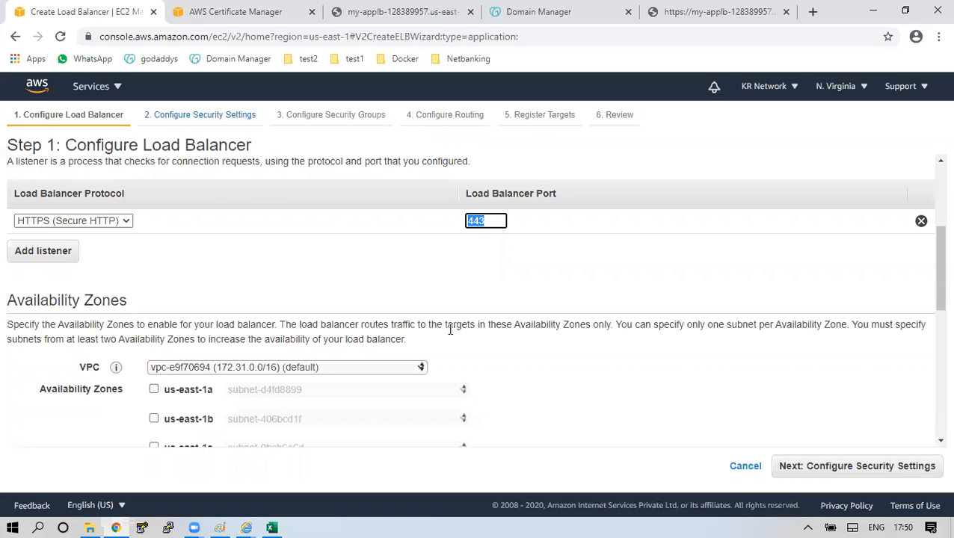
scroll(447, 332, "down", 3)
left_click(154, 179)
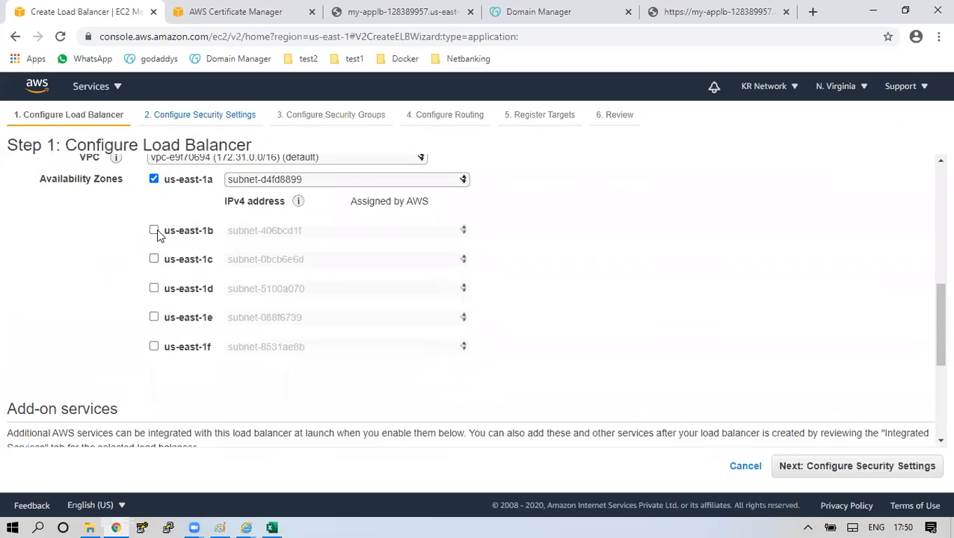
left_click(154, 230)
Use the awsclasses.in ACM certificate for the HTTPS listener.
scroll(415, 282, "down", 2)
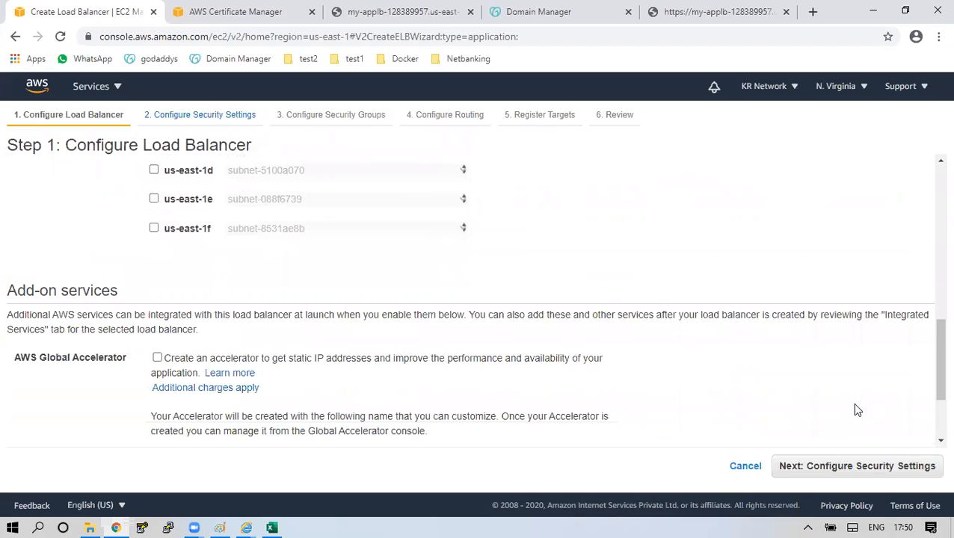
left_click(904, 471)
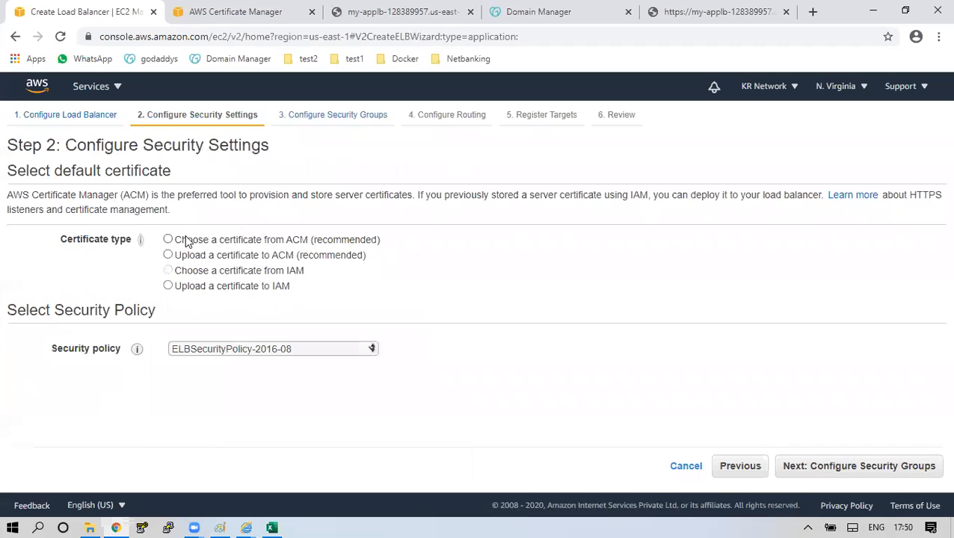
left_click(179, 241)
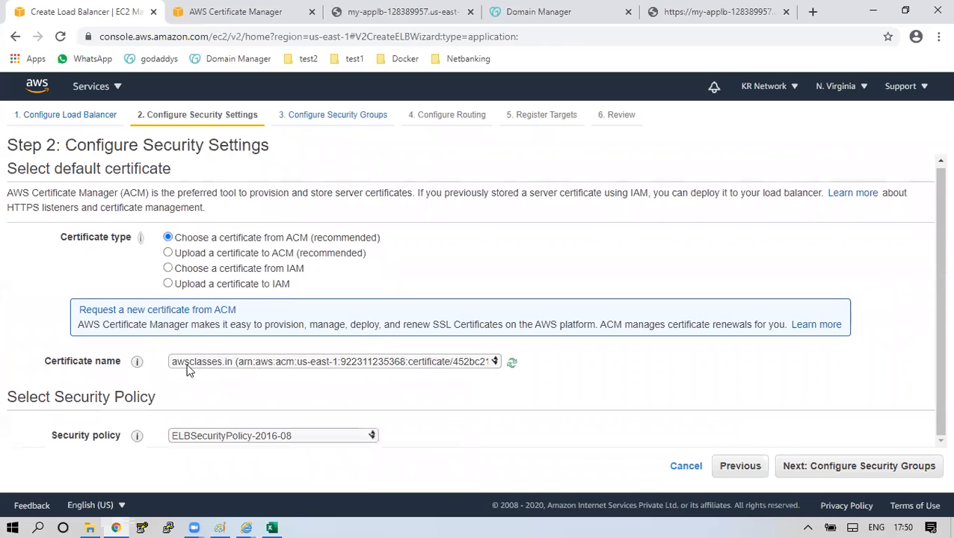
left_click(869, 467)
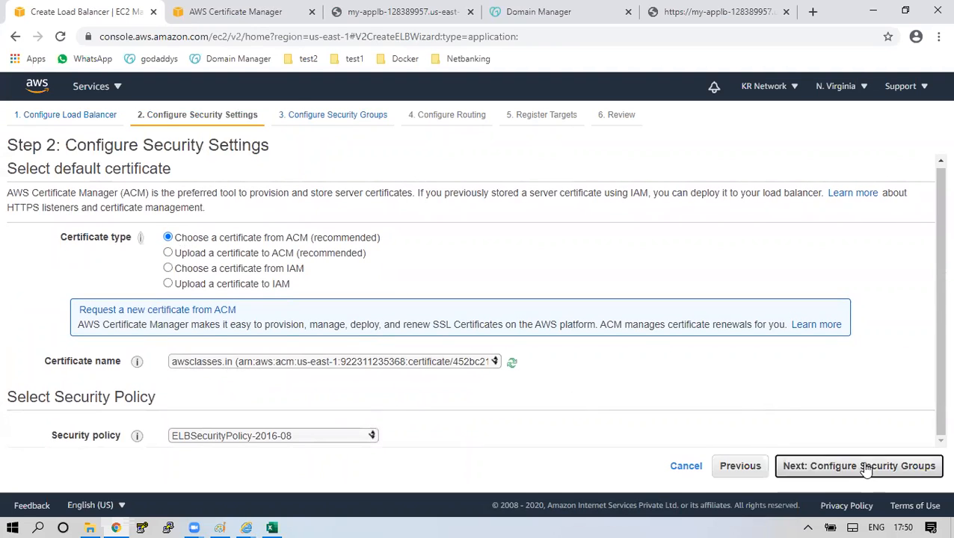
Create a new target group apptg with health check path /index.html.
left_click(871, 467)
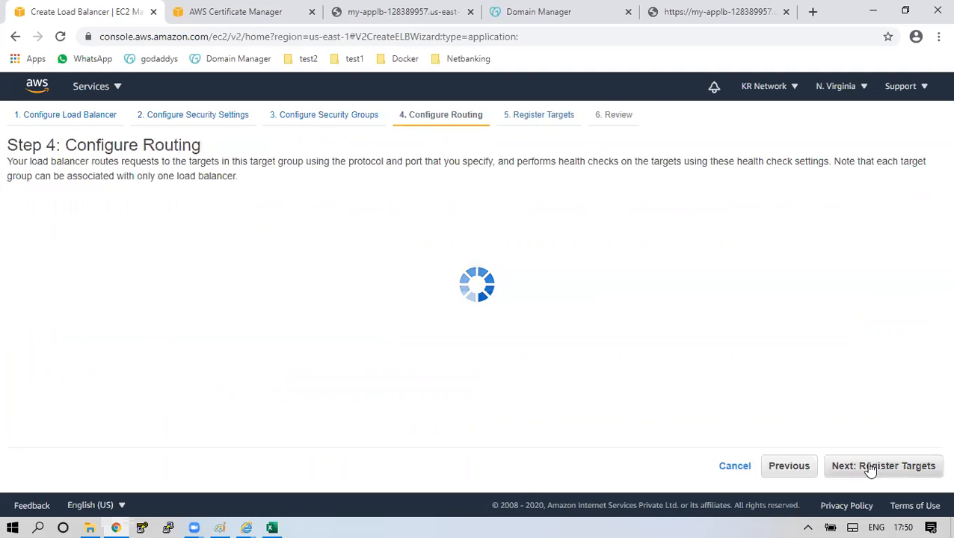
left_click(342, 258)
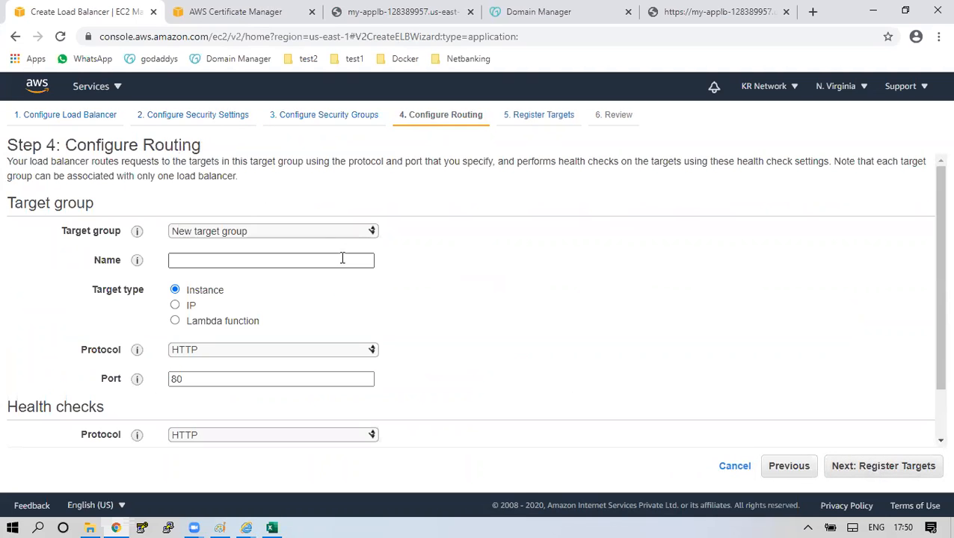
type("apptg")
scroll(314, 303, "down", 2)
left_click(236, 399)
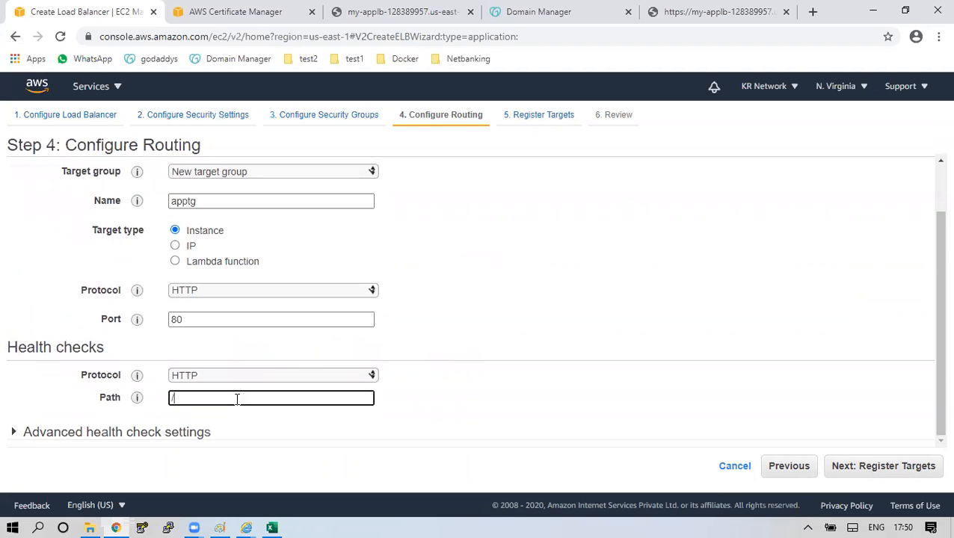
type("index.html")
Set the advanced health check to healthy threshold 2 and interval 10.
left_click(196, 433)
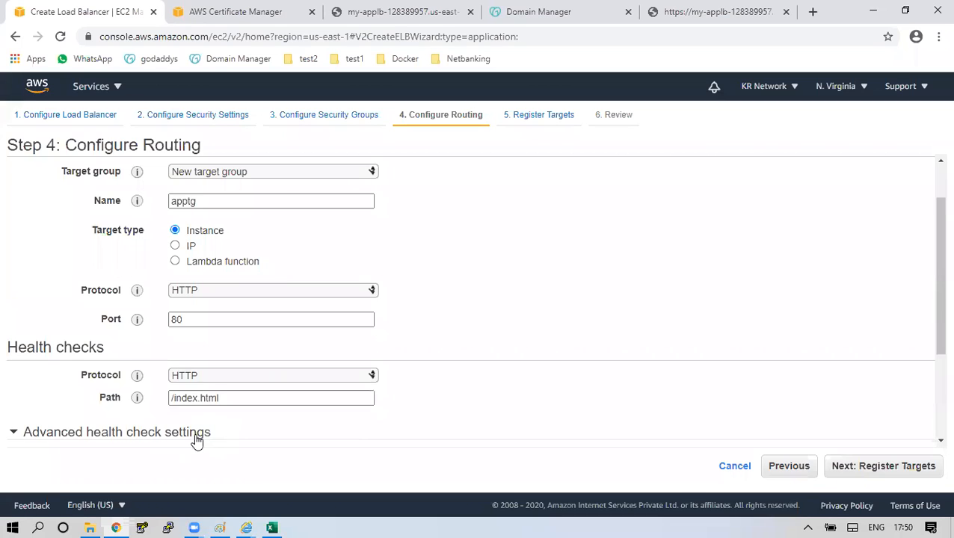
scroll(198, 434, "down", 2)
double_click(186, 417)
type("2")
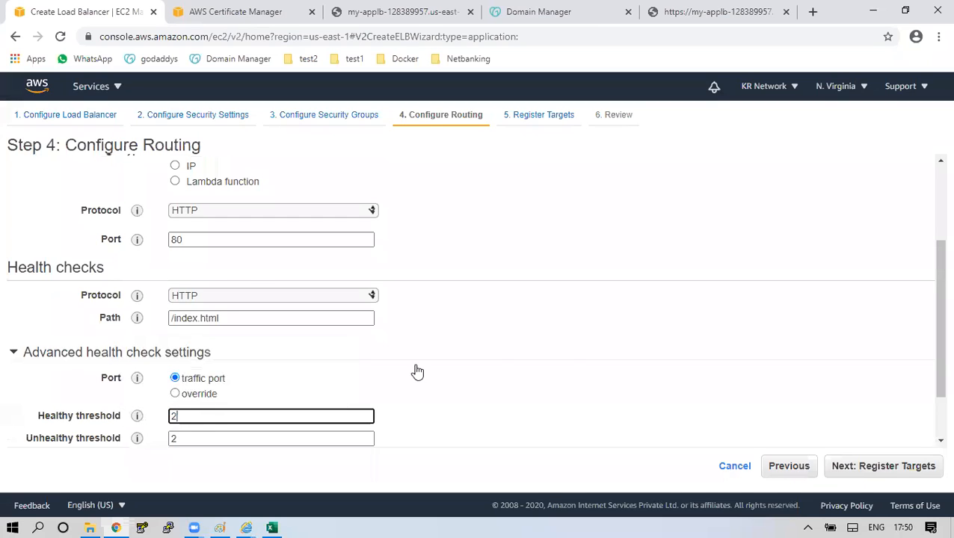
left_click(568, 356)
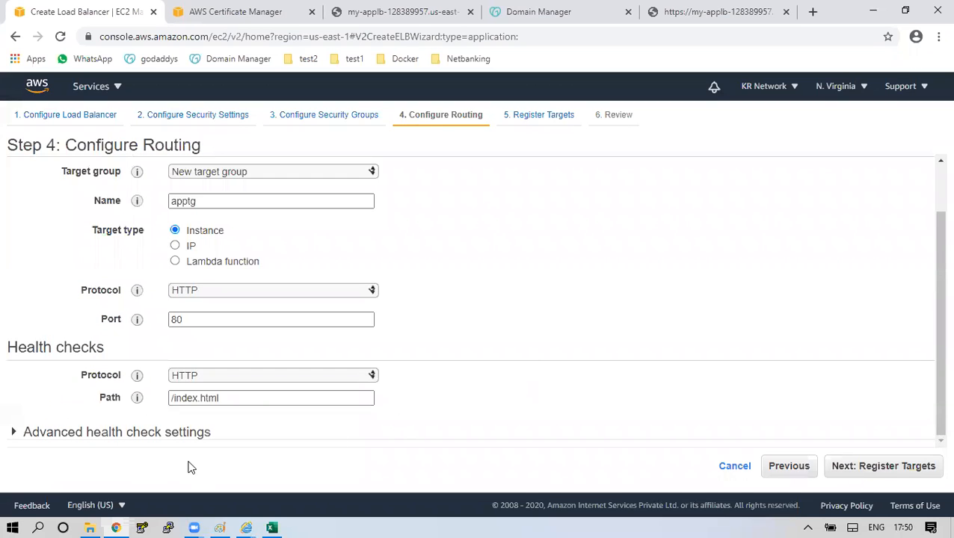
left_click(160, 434)
scroll(170, 426, "down", 3)
double_click(231, 413)
type("10")
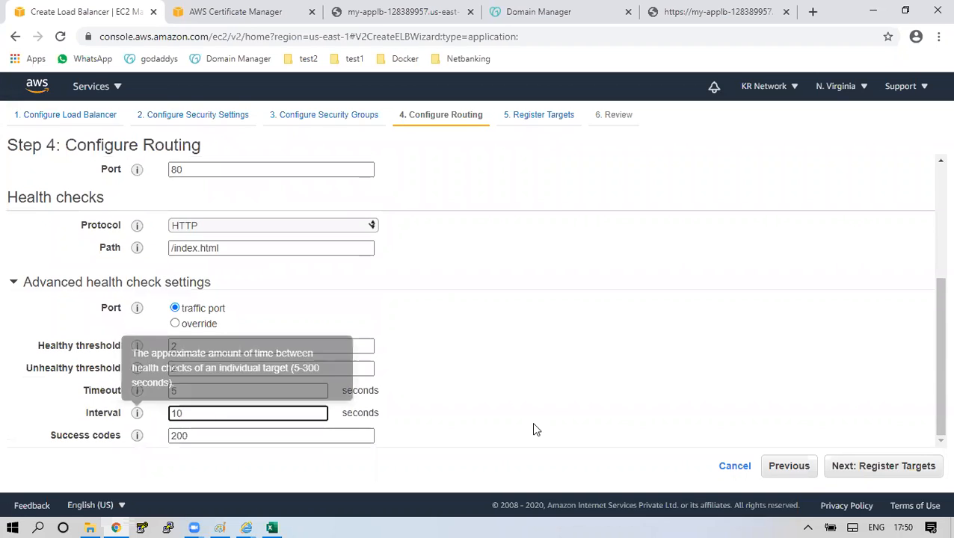
Register Image-Server and Videos-Server as targets, then review and create my-secure-alb.
left_click(870, 465)
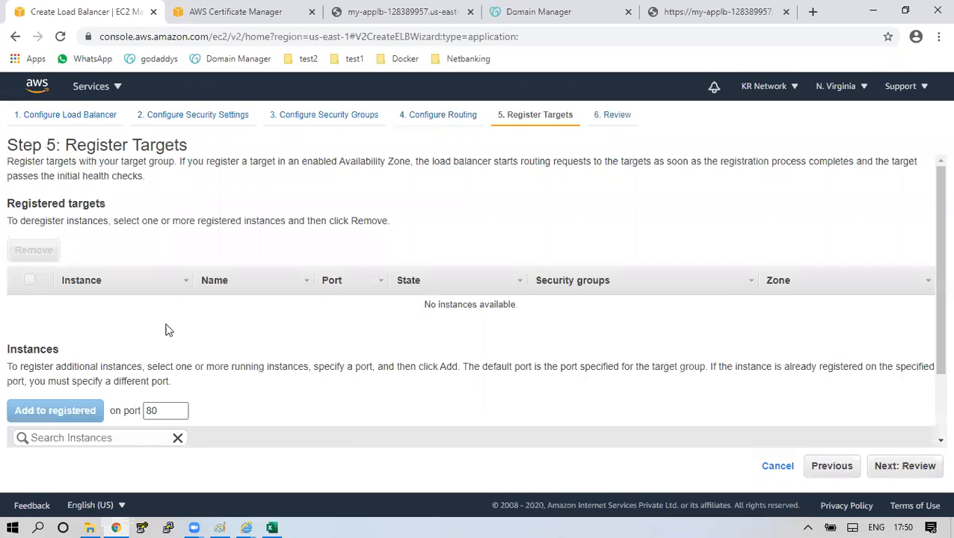
scroll(157, 336, "down", 2)
left_click(30, 379)
left_click(54, 326)
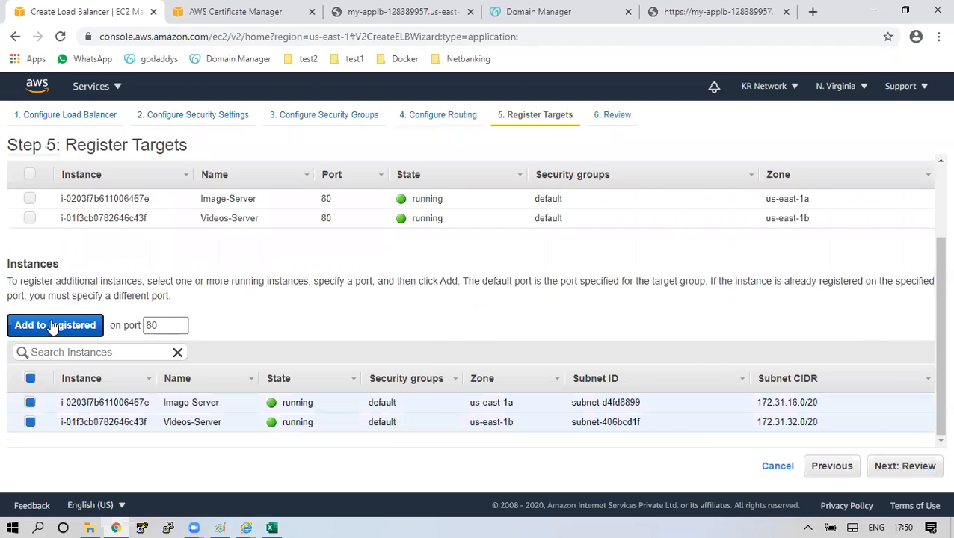
left_click(30, 174)
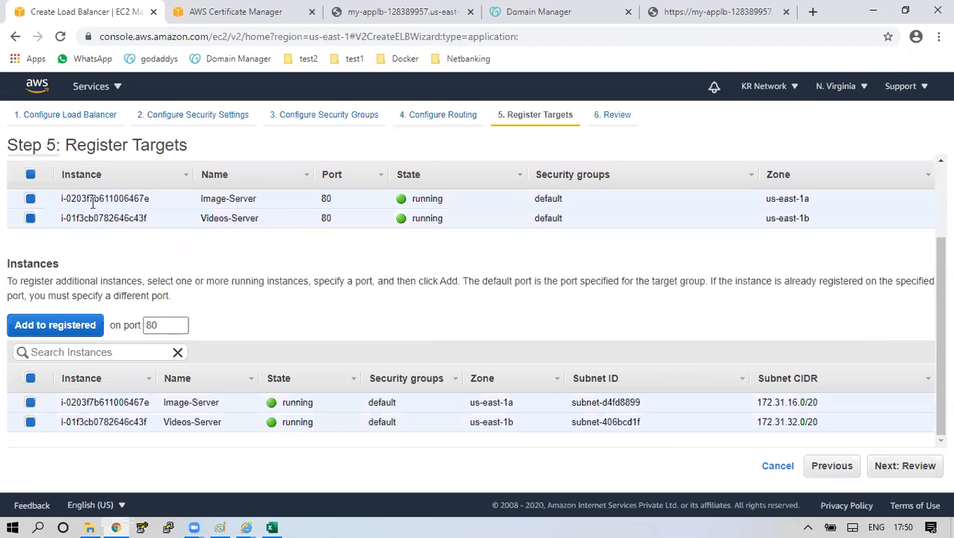
left_click(934, 467)
left_click(931, 467)
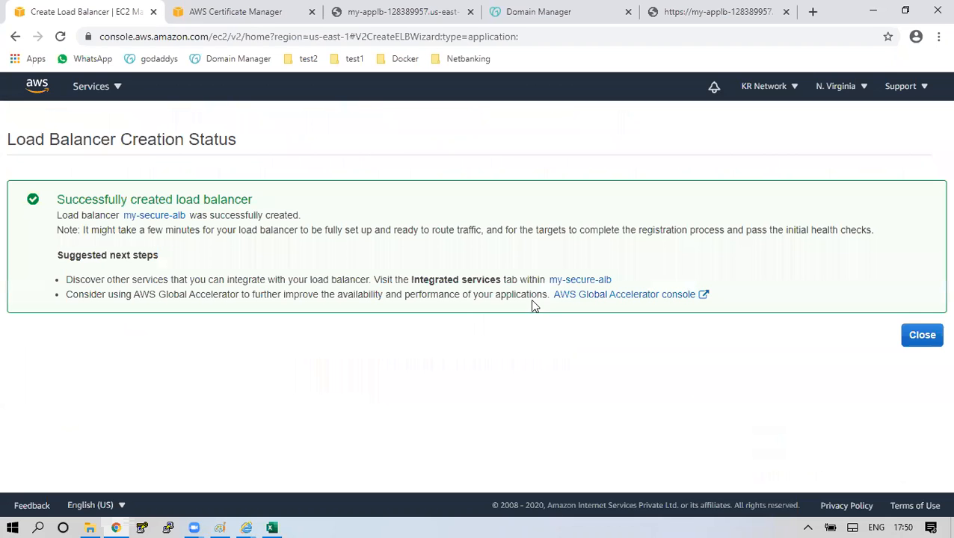
Refresh the load balancer list and show my-secure-alb's details.
left_click(908, 340)
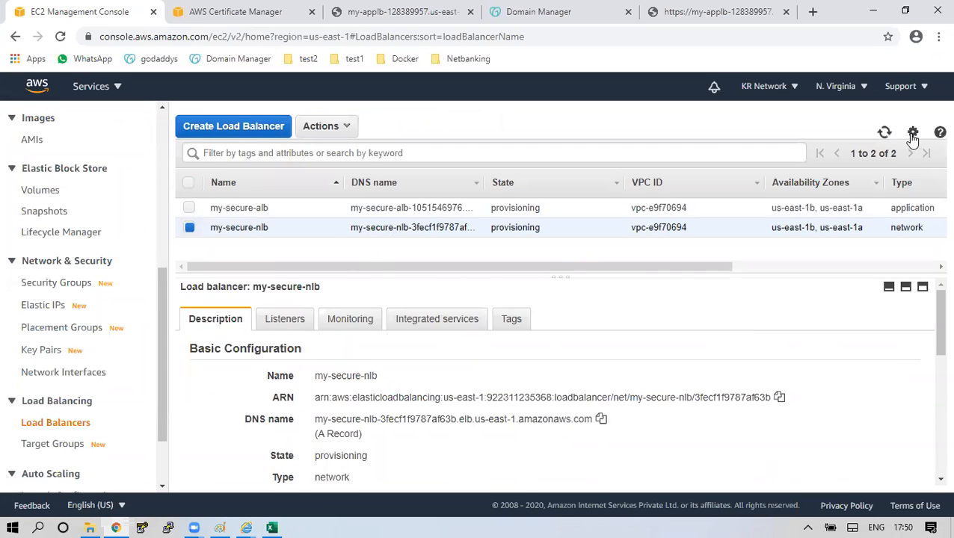
left_click(884, 133)
left_click(471, 209)
Confirm the awsclasses.in certificate shows In use = Yes, then copy my-secure-alb's DNS name.
left_click(264, 6)
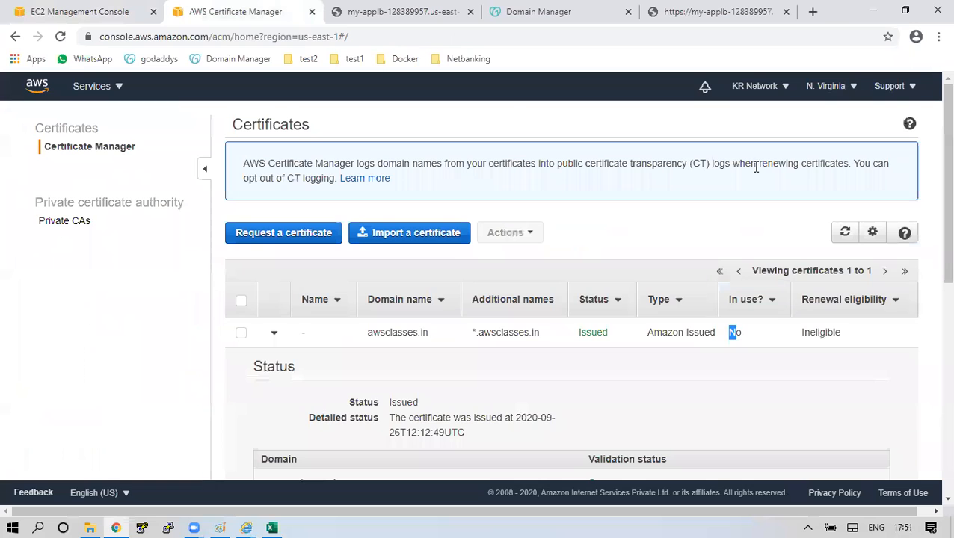
left_click(843, 238)
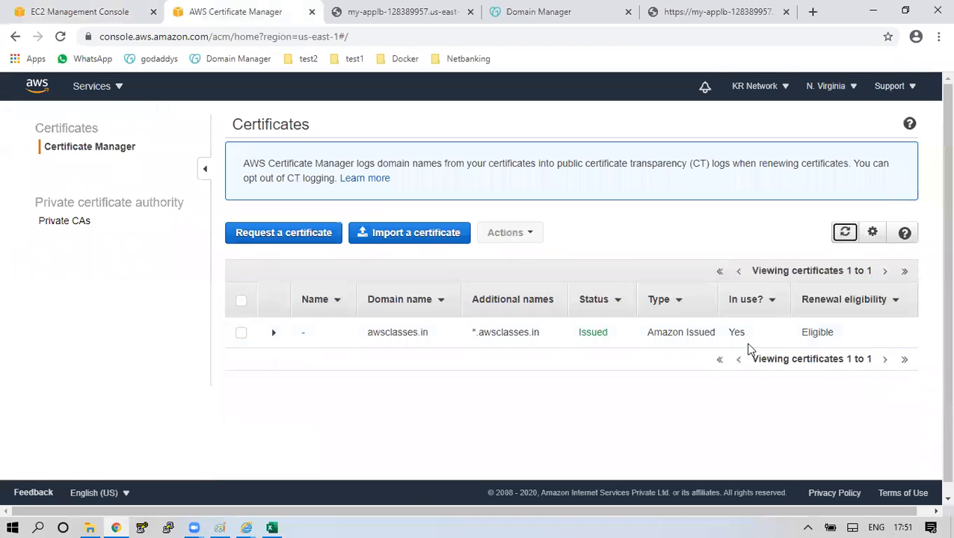
left_click_drag(735, 334, 729, 334)
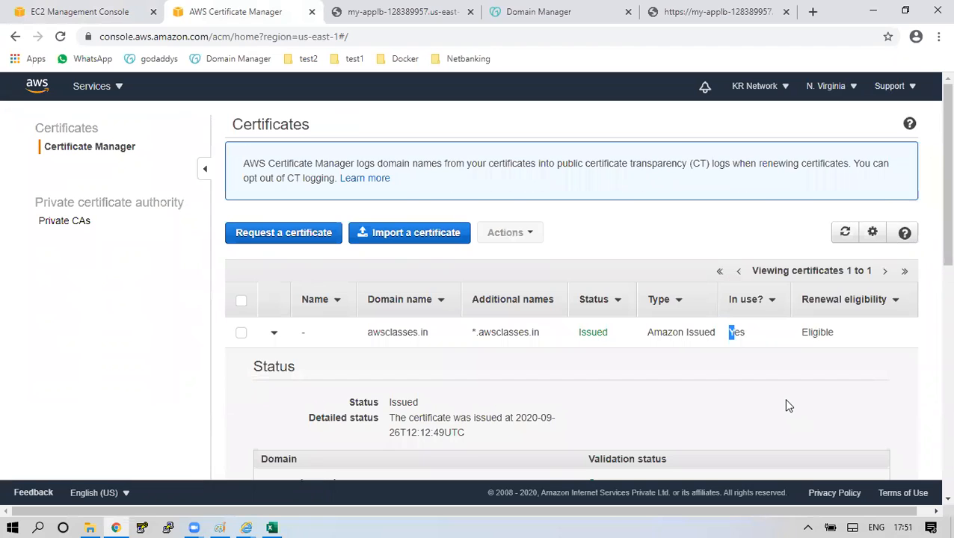
left_click(24, 12)
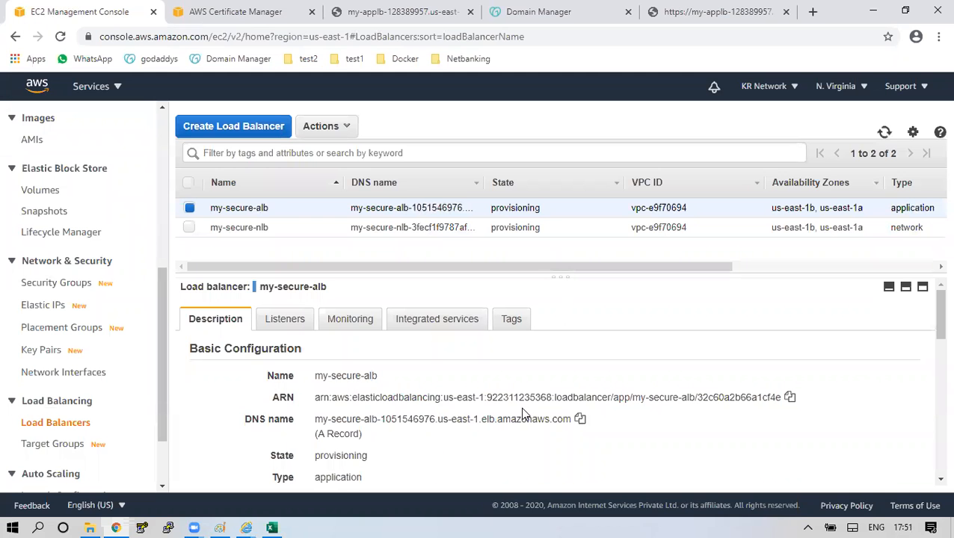
left_click(580, 421)
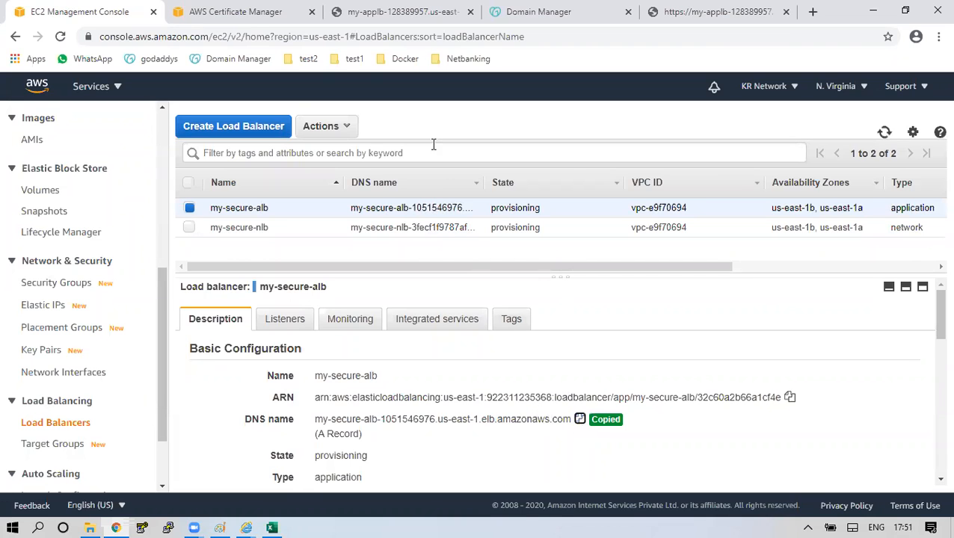